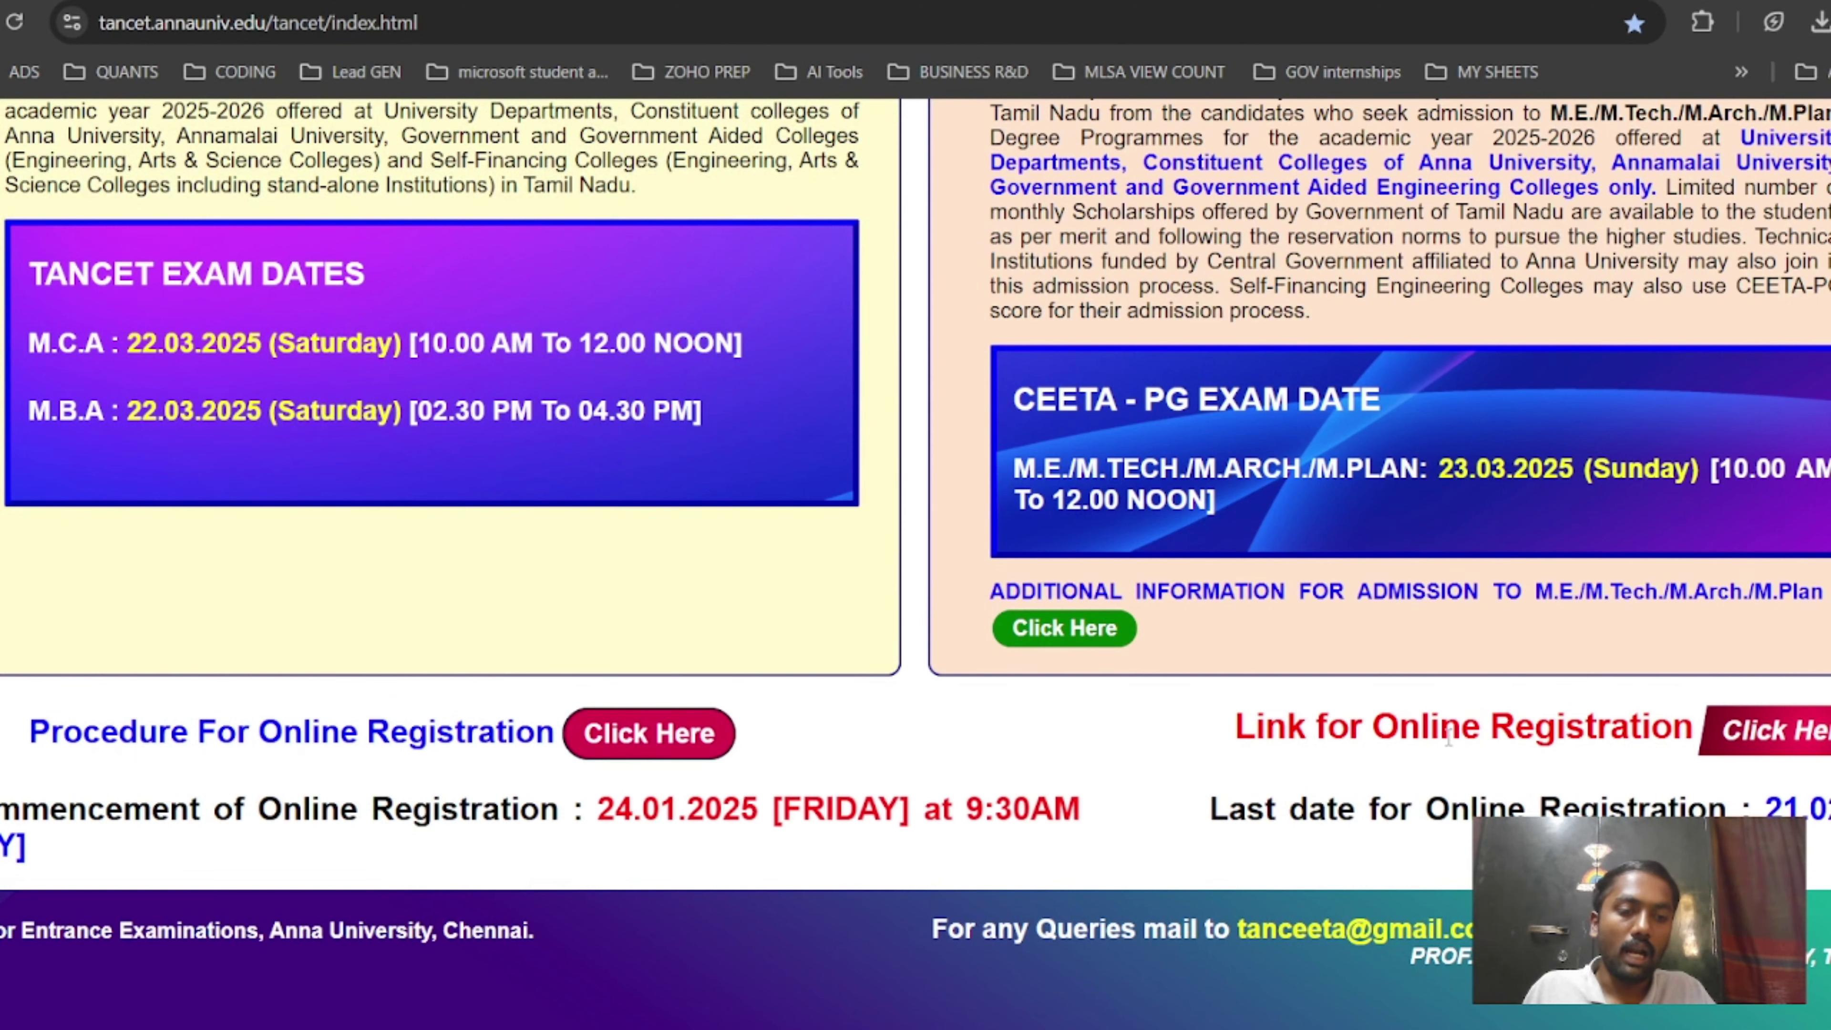
Open the SIGN UP page from the Online Registration 'Click Here' link.
{"action": "left_click", "coordinate": [1799, 731]}
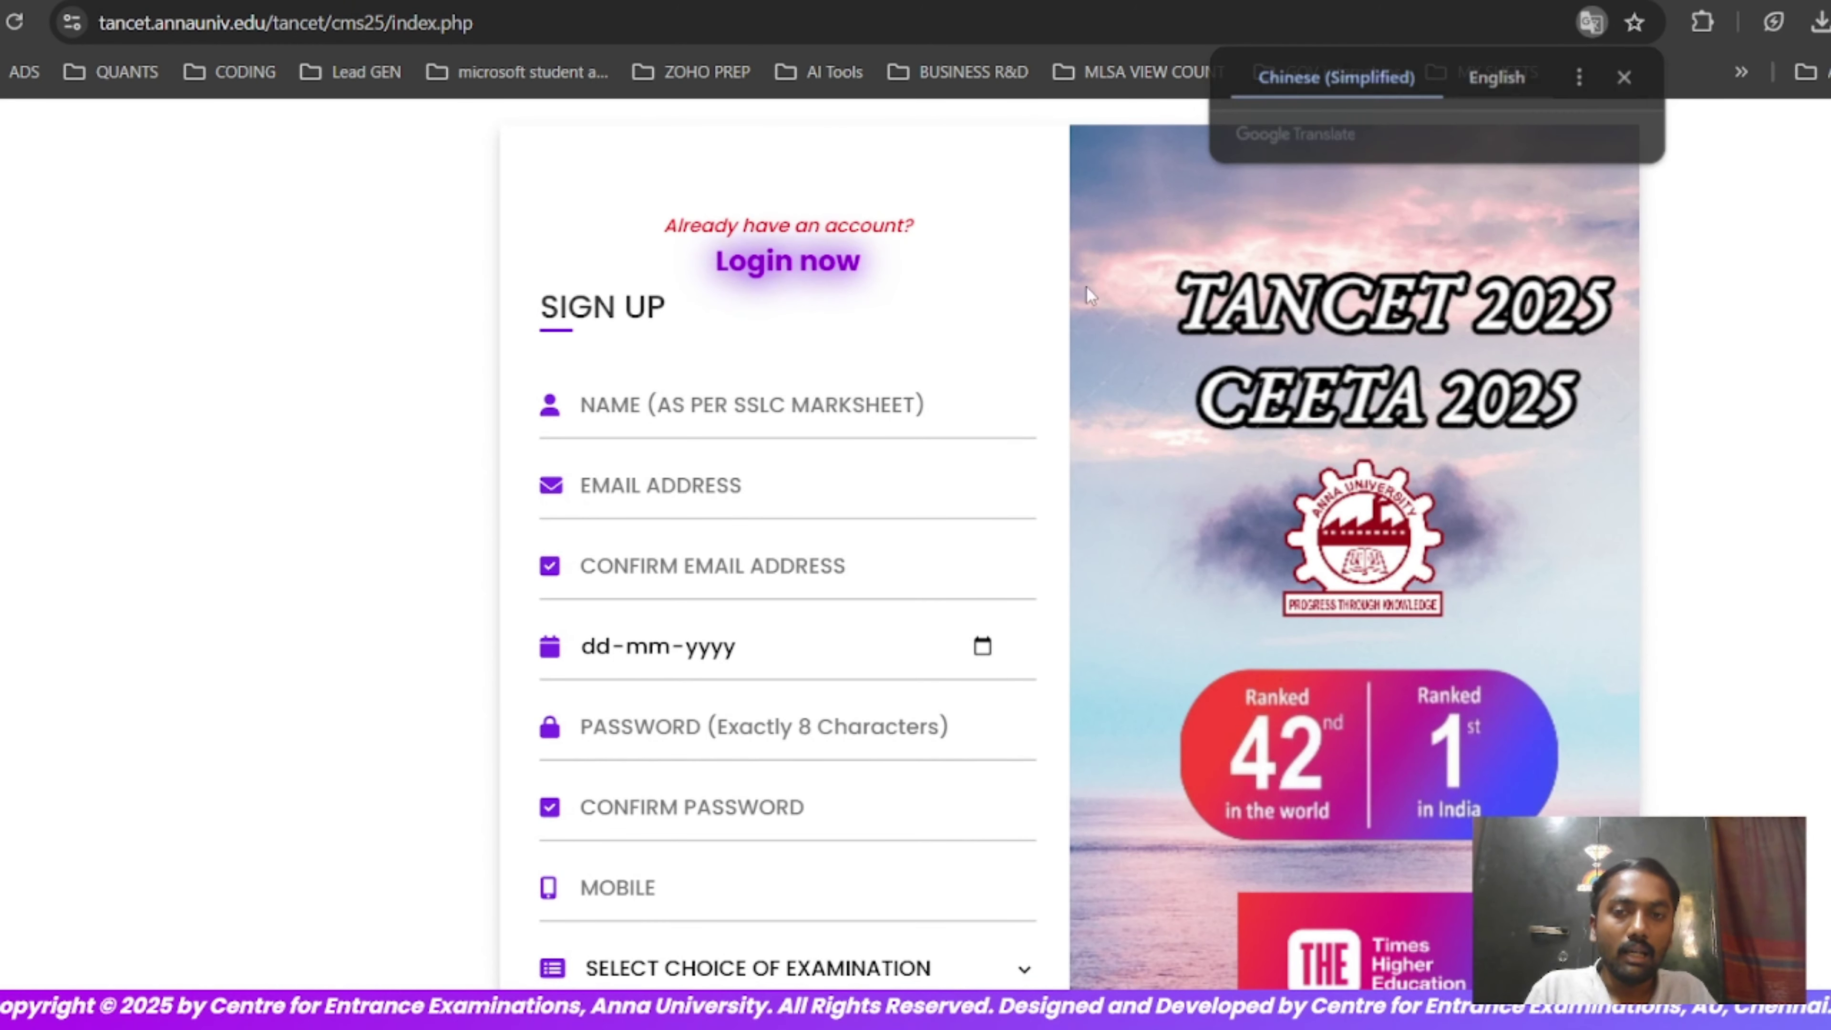
{"action": "scroll", "coordinate": [865, 505], "scroll_direction": "down", "scroll_amount": 3}
{"action": "scroll", "coordinate": [721, 360], "scroll_direction": "up", "scroll_amount": 3}
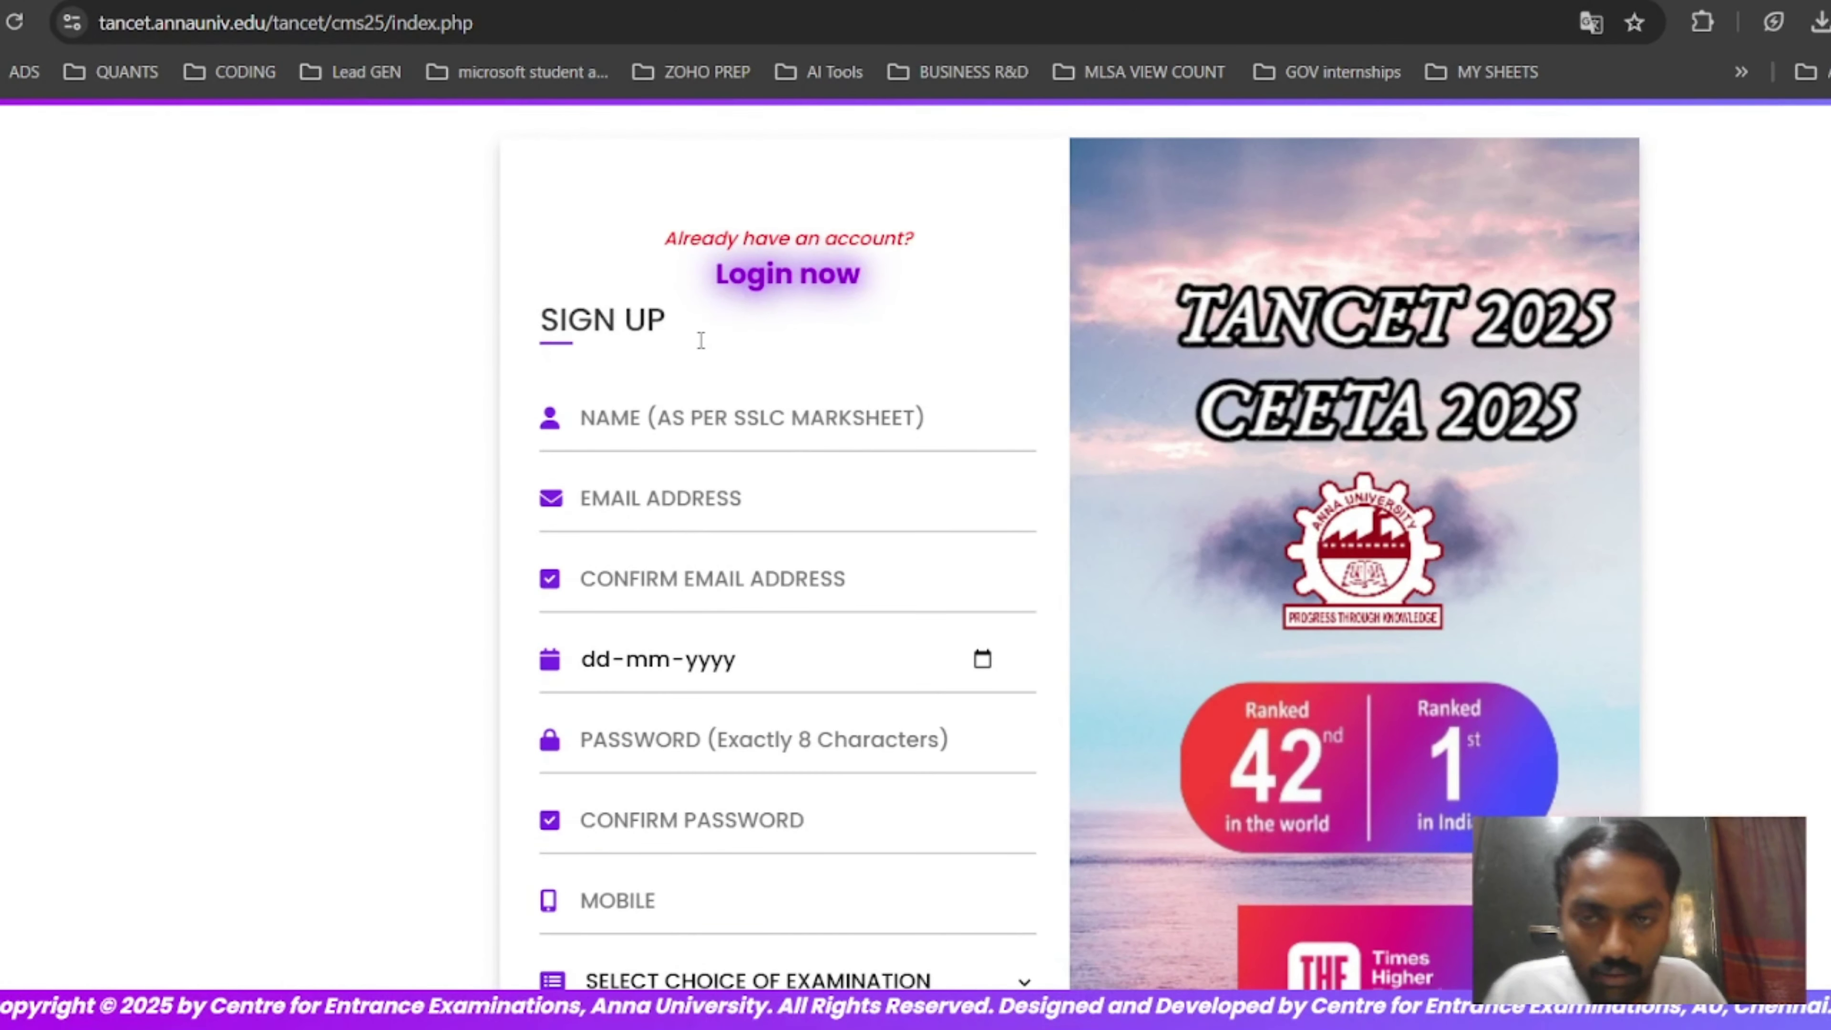
{"action": "scroll", "coordinate": [700, 341], "scroll_direction": "down", "scroll_amount": 2}
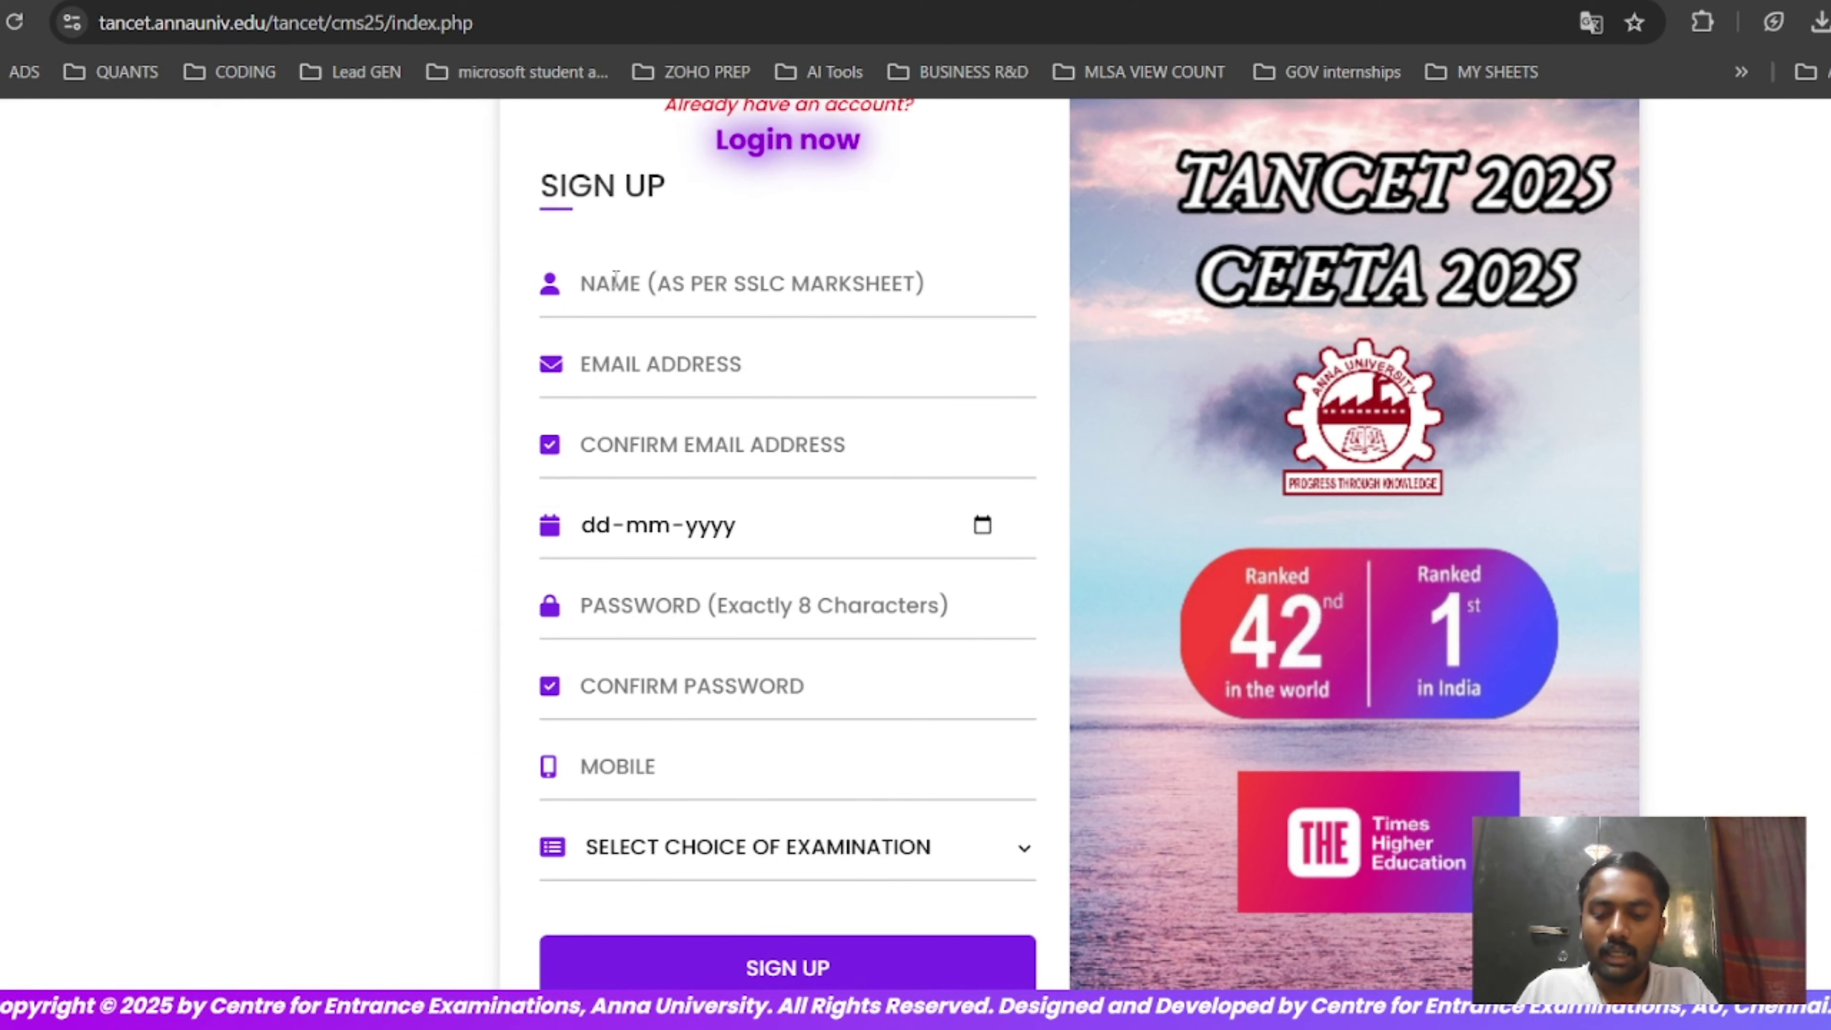
Enter the candidate's full name in the Name field.
{"action": "left_click", "coordinate": [617, 283]}
{"action": "type", "text": "SANTHOSHKUMAR I"}
{"action": "scroll", "coordinate": [669, 180], "scroll_direction": "down", "scroll_amount": 2}
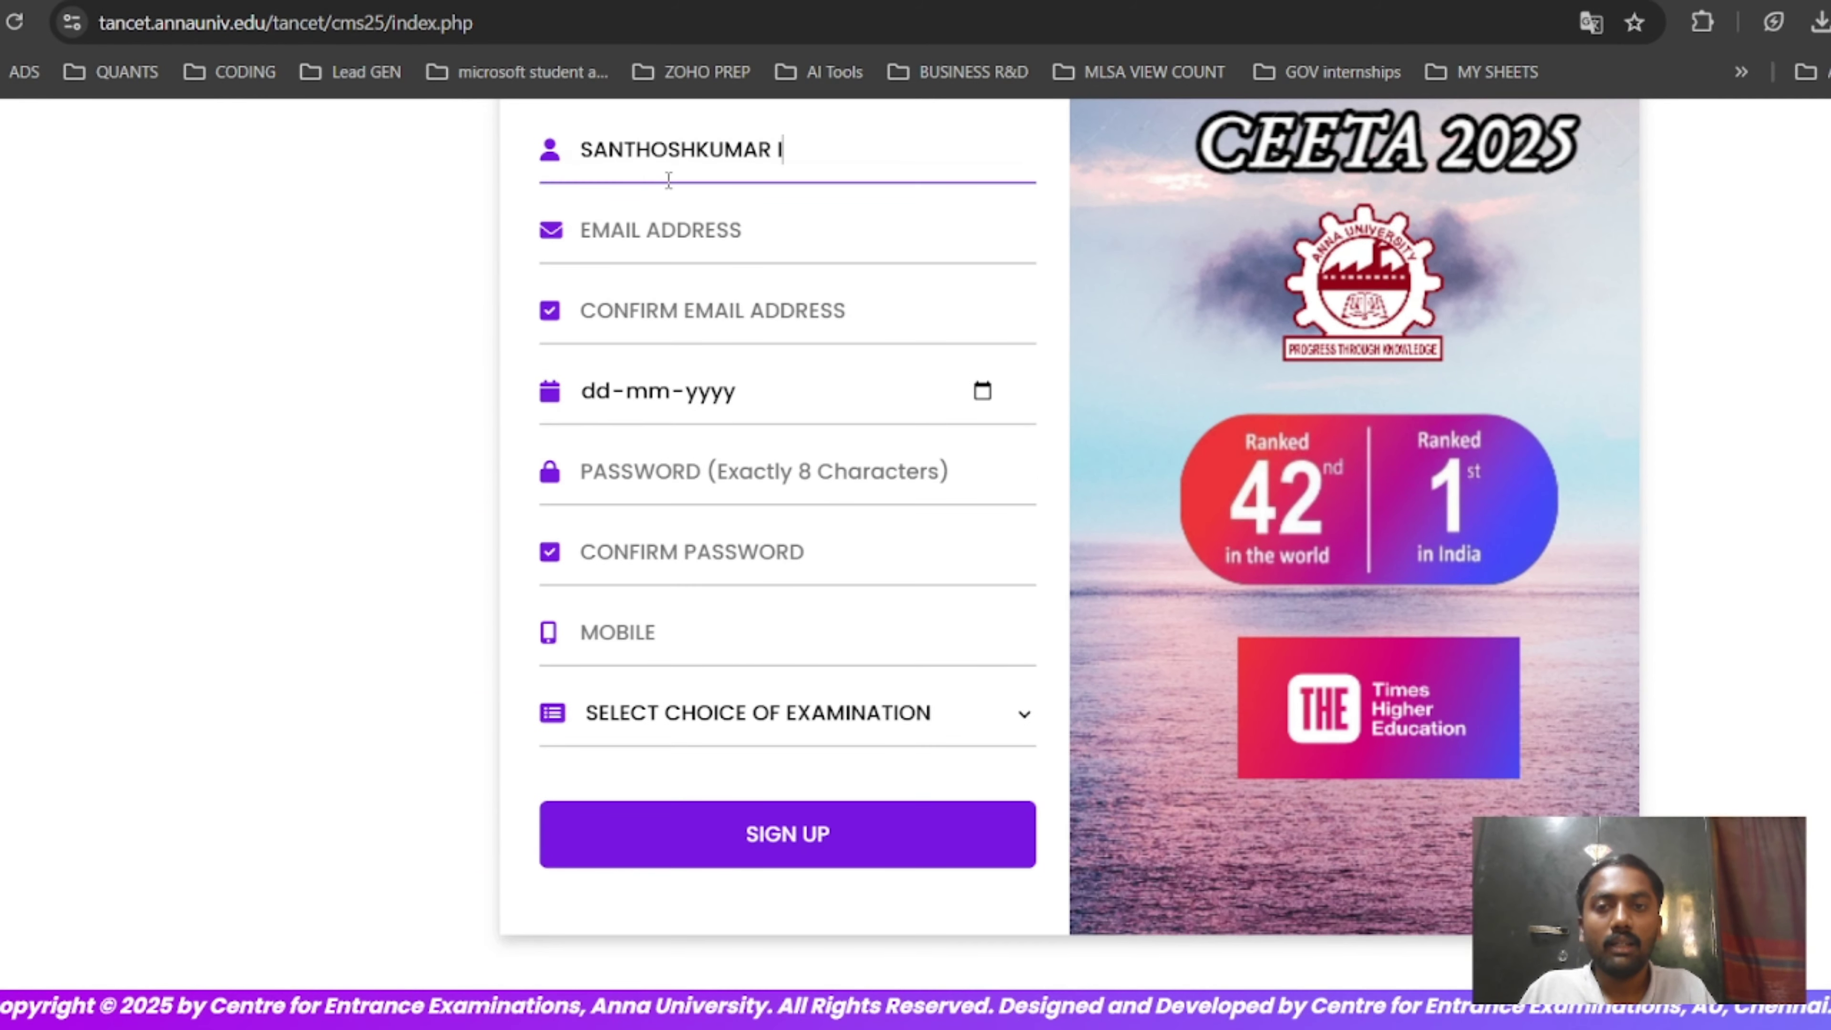
{"action": "scroll", "coordinate": [669, 179], "scroll_direction": "up", "scroll_amount": 2}
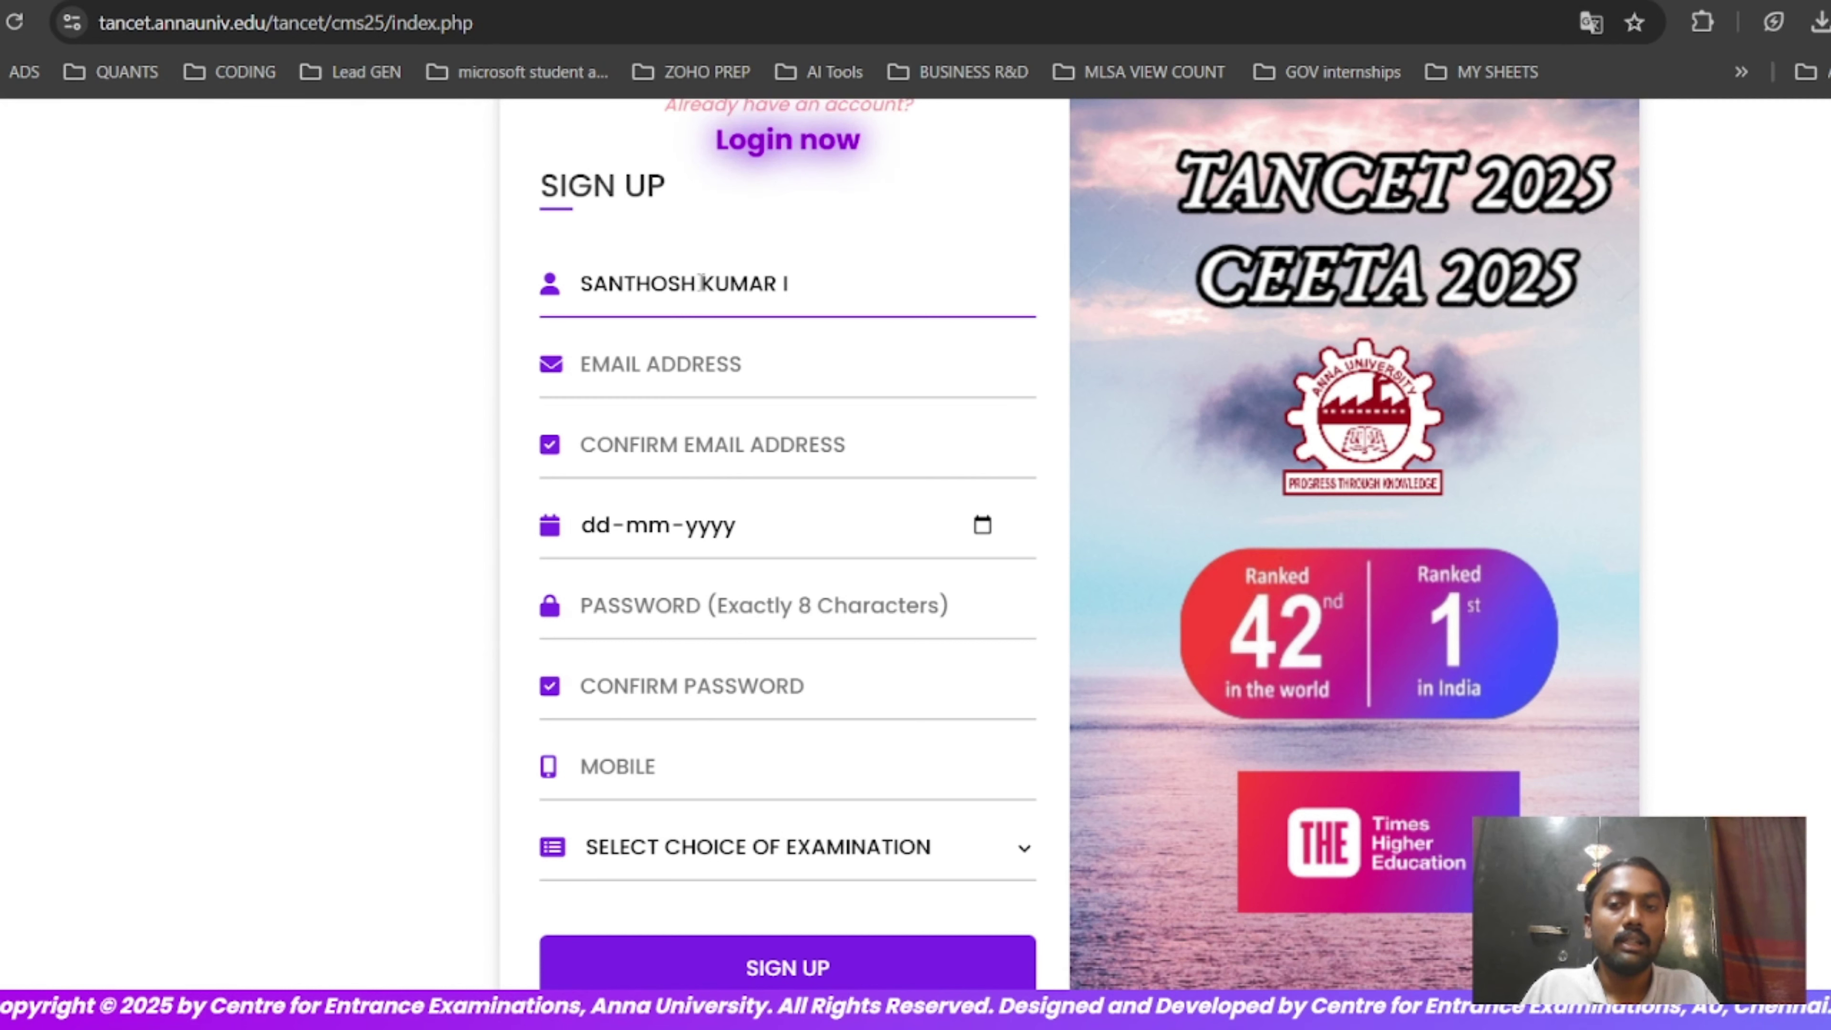
{"action": "key", "text": "BackSpace"}
{"action": "left_click", "coordinate": [690, 373]}
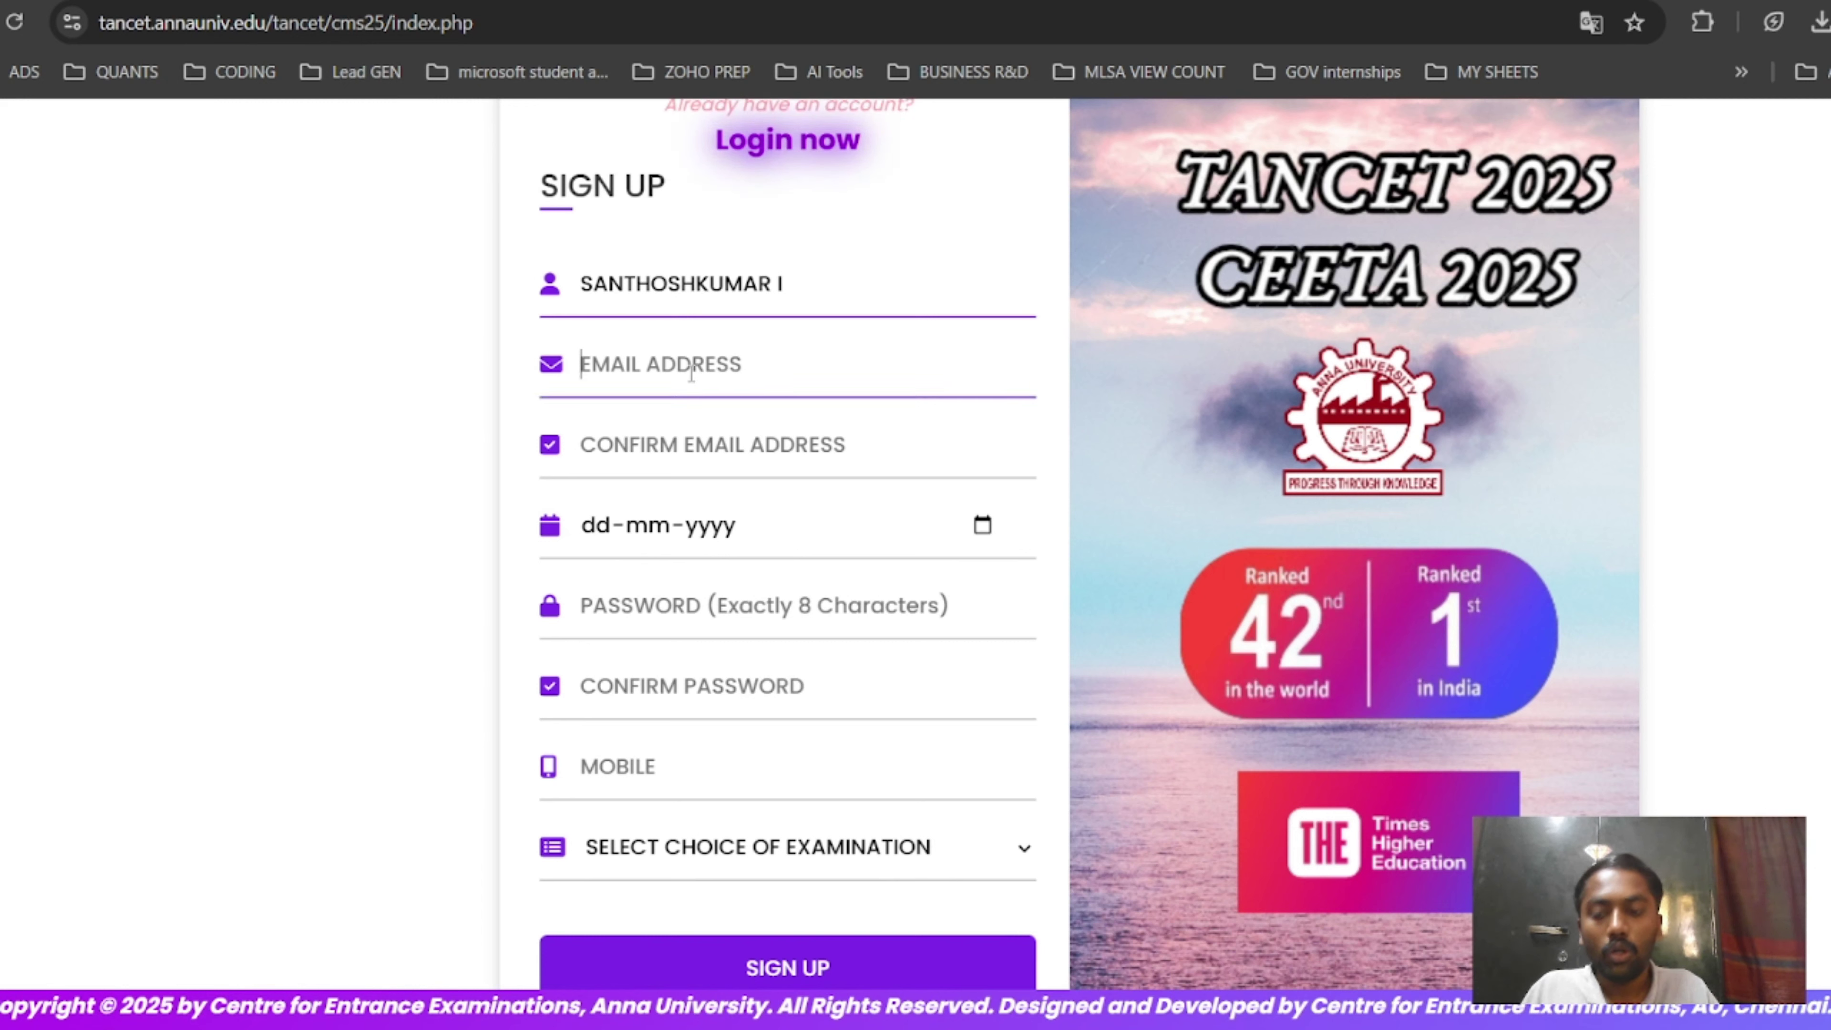
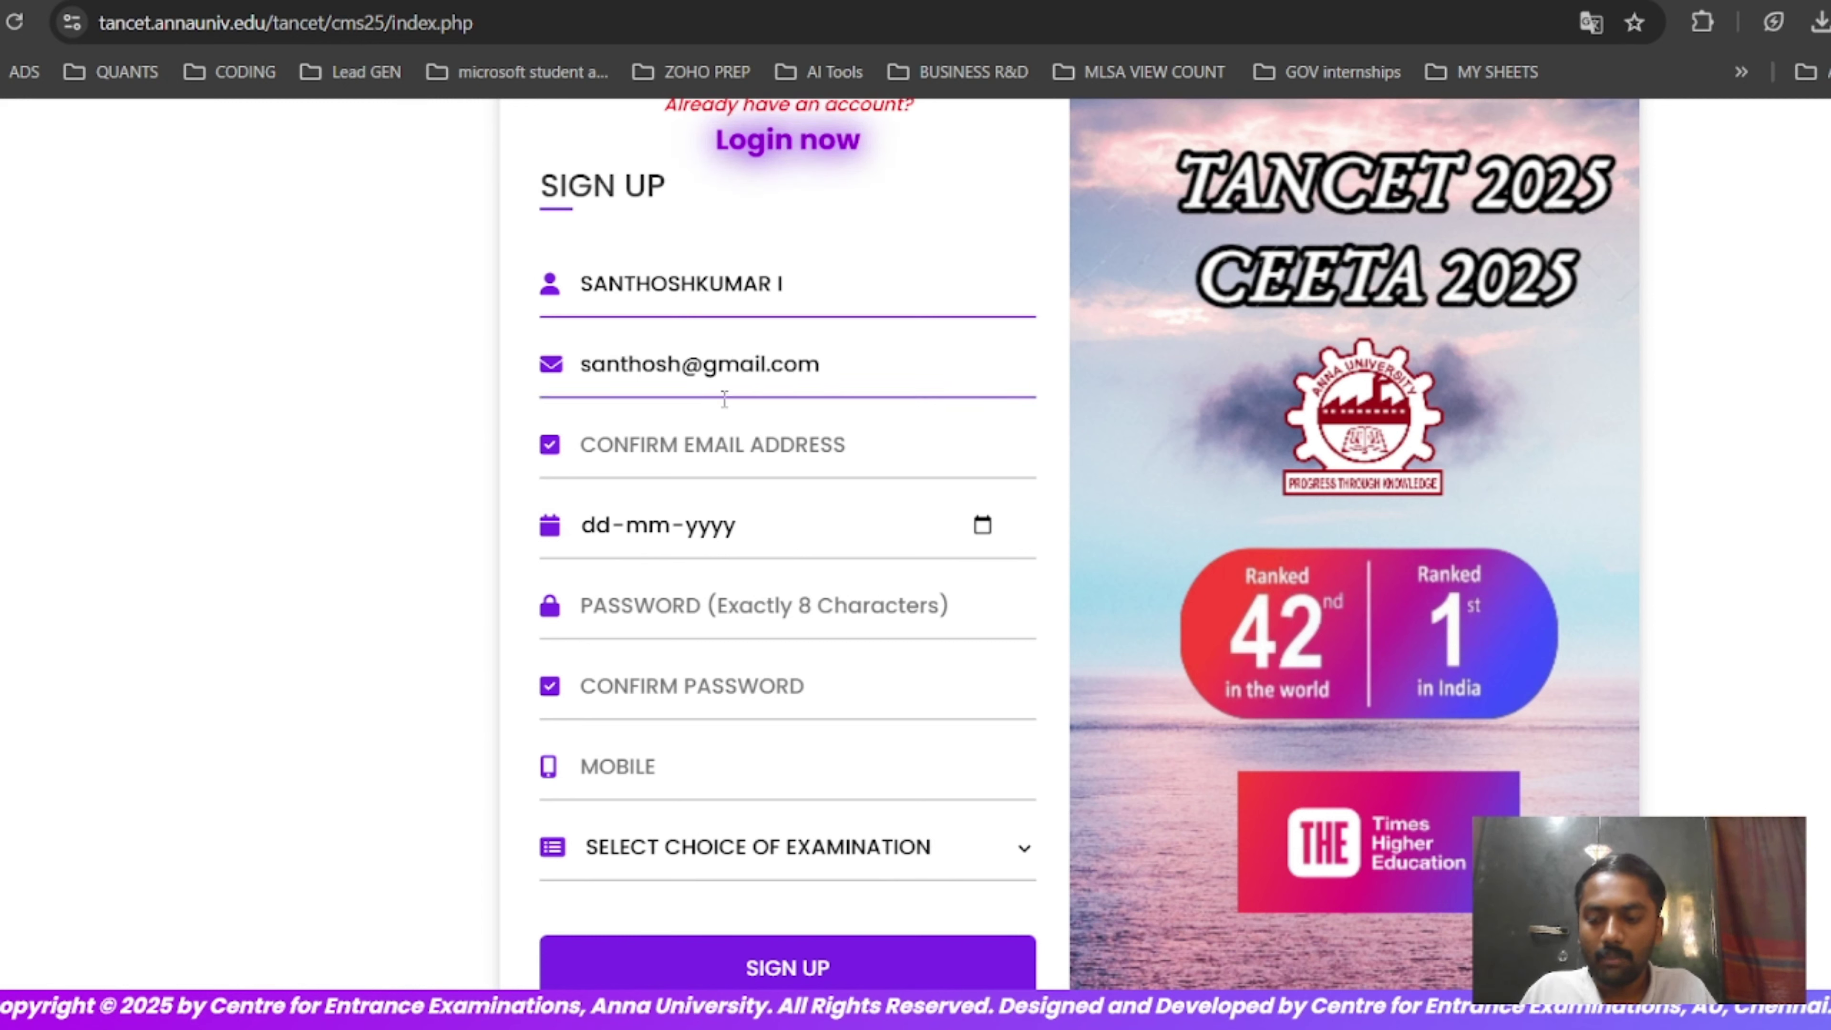
{"action": "key", "text": "ctrl+a"}
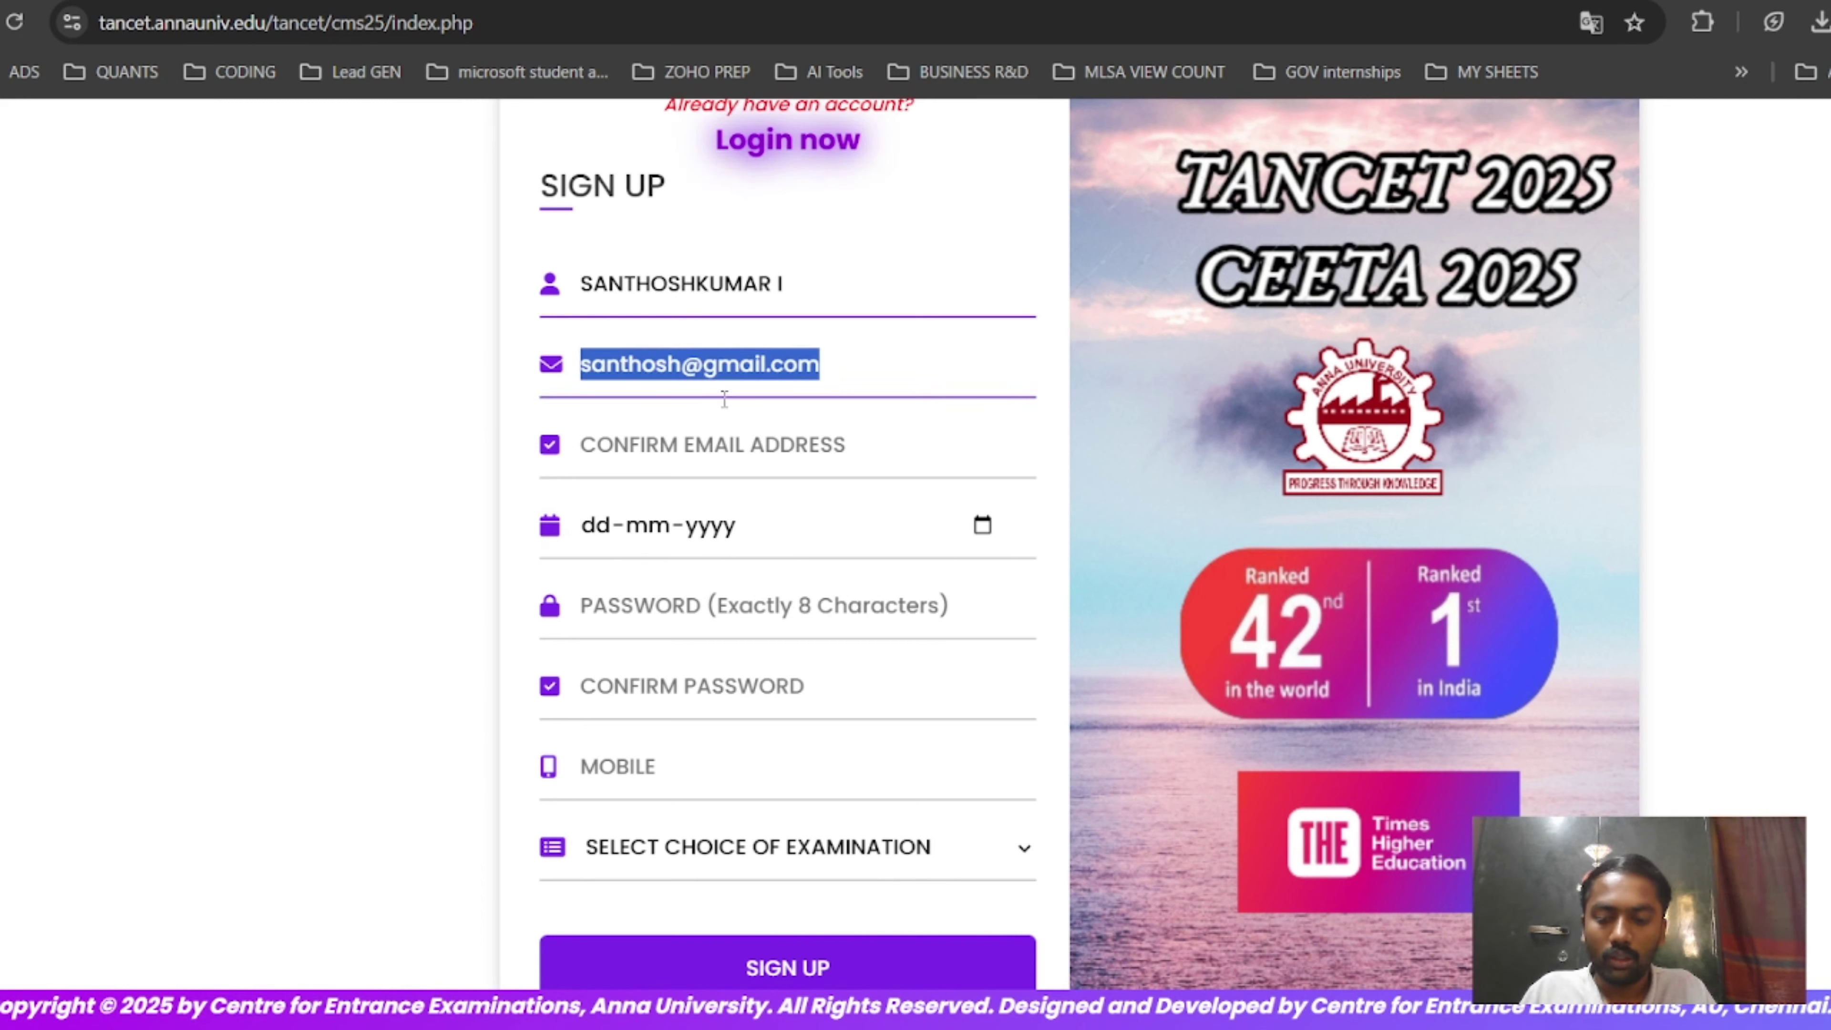
{"action": "key", "text": "ctrl+c"}
{"action": "key", "text": "Tab"}
{"action": "key", "text": "ctrl+v"}
{"action": "left_click", "coordinate": [983, 525]}
{"action": "left_click", "coordinate": [667, 594]}
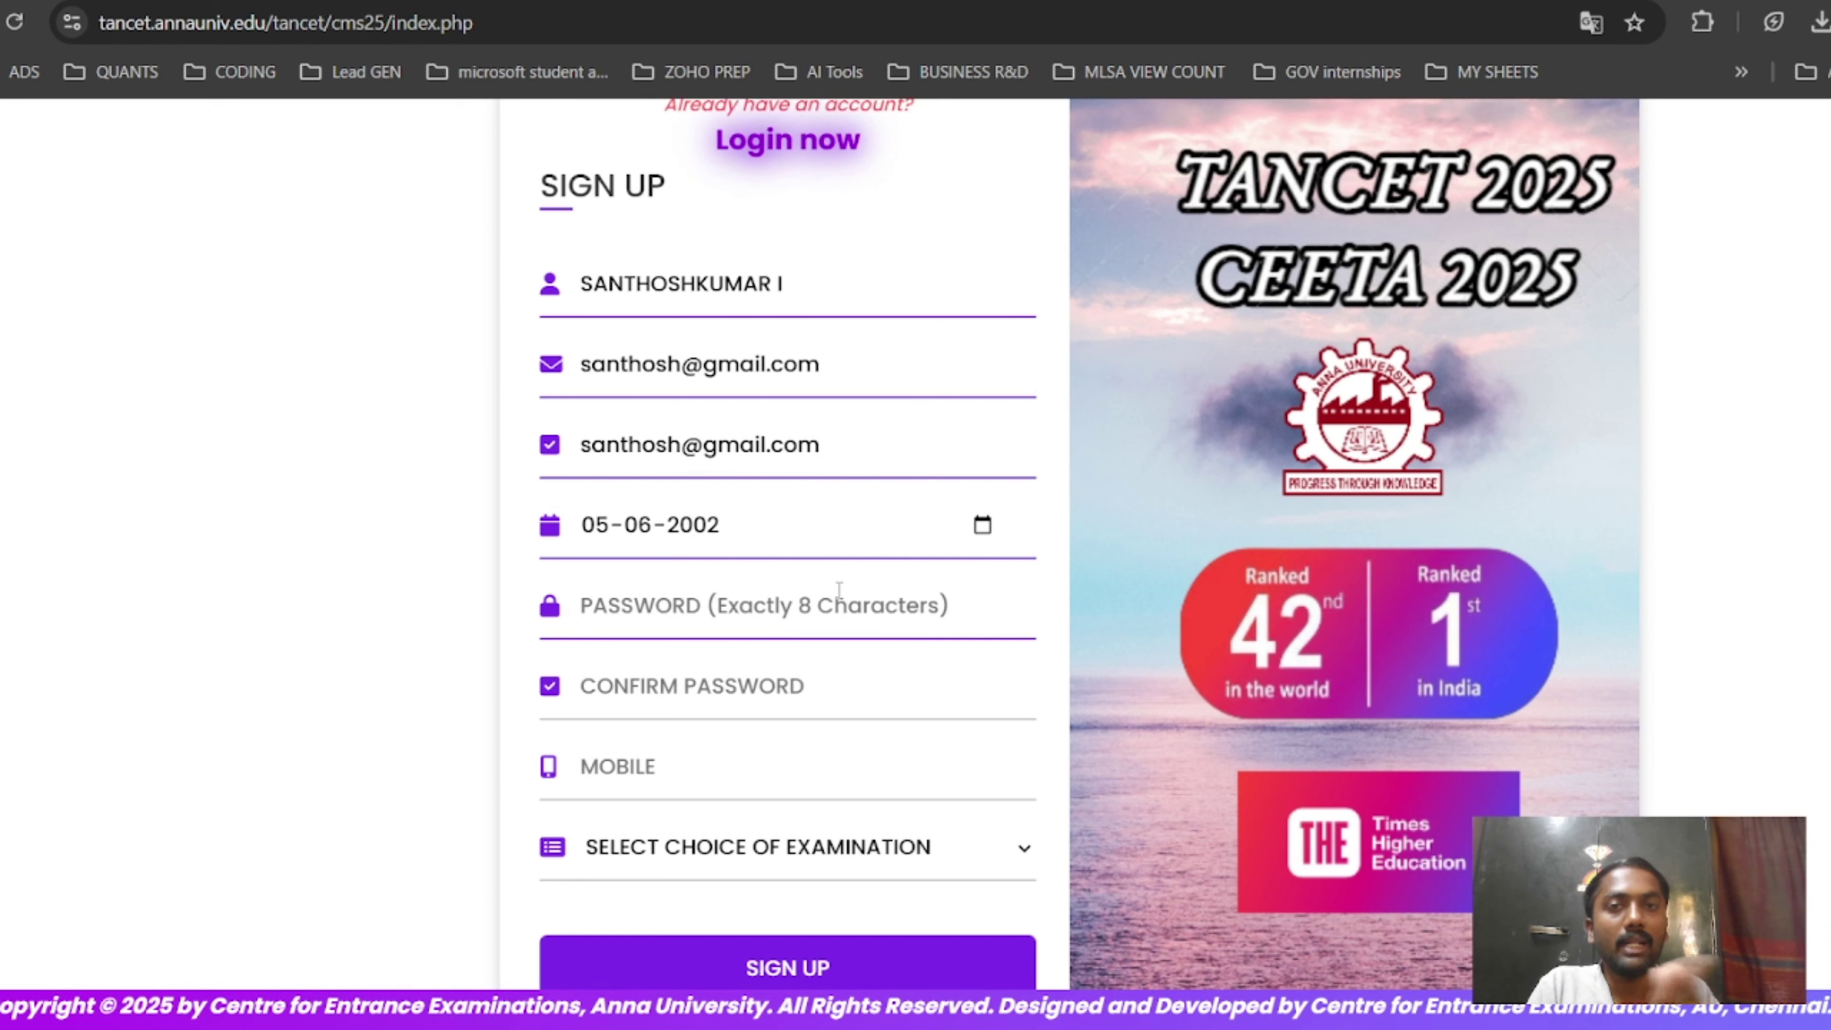
Fill in the password, its confirmation and the mobile number.
{"action": "key", "text": "ctrl+v"}
{"action": "key", "text": "Tab"}
{"action": "key", "text": "ctrl+v"}
{"action": "key", "text": "Tab"}
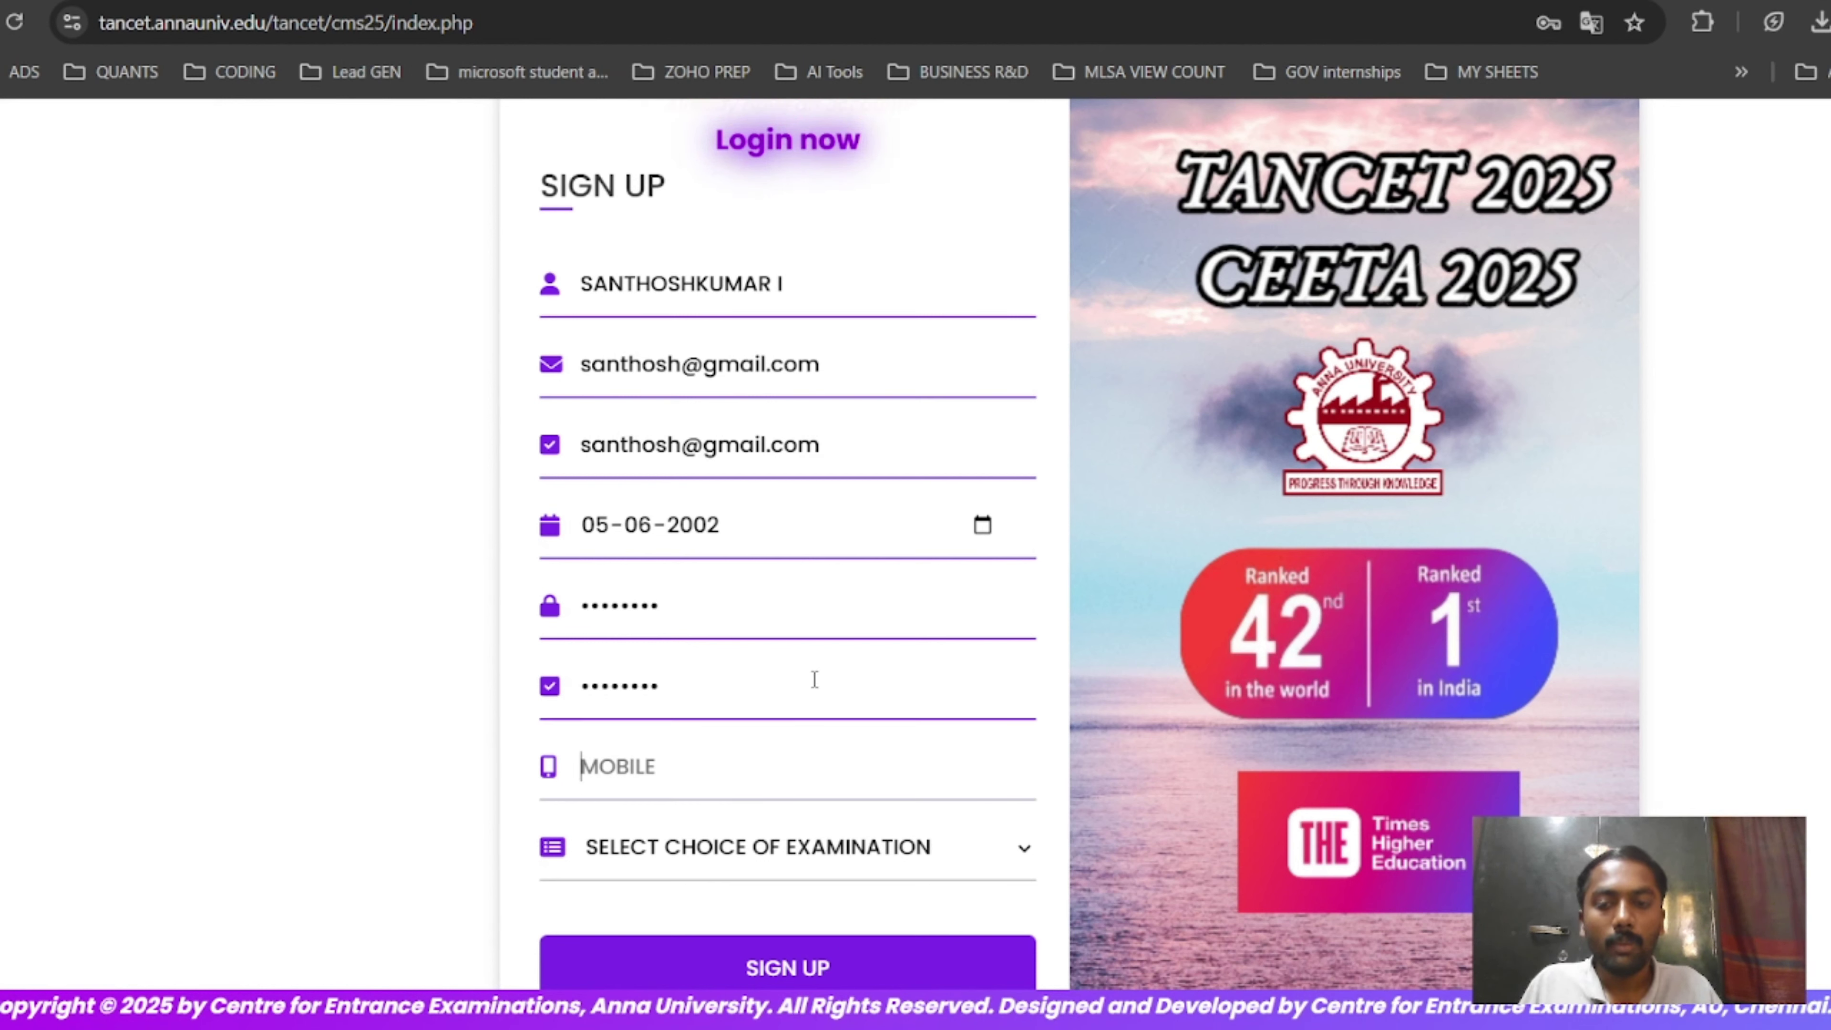
{"action": "key", "text": "Tab"}
Choose '2. MCA' as the examination and submit the sign-up form.
{"action": "key", "text": "alt+Down"}
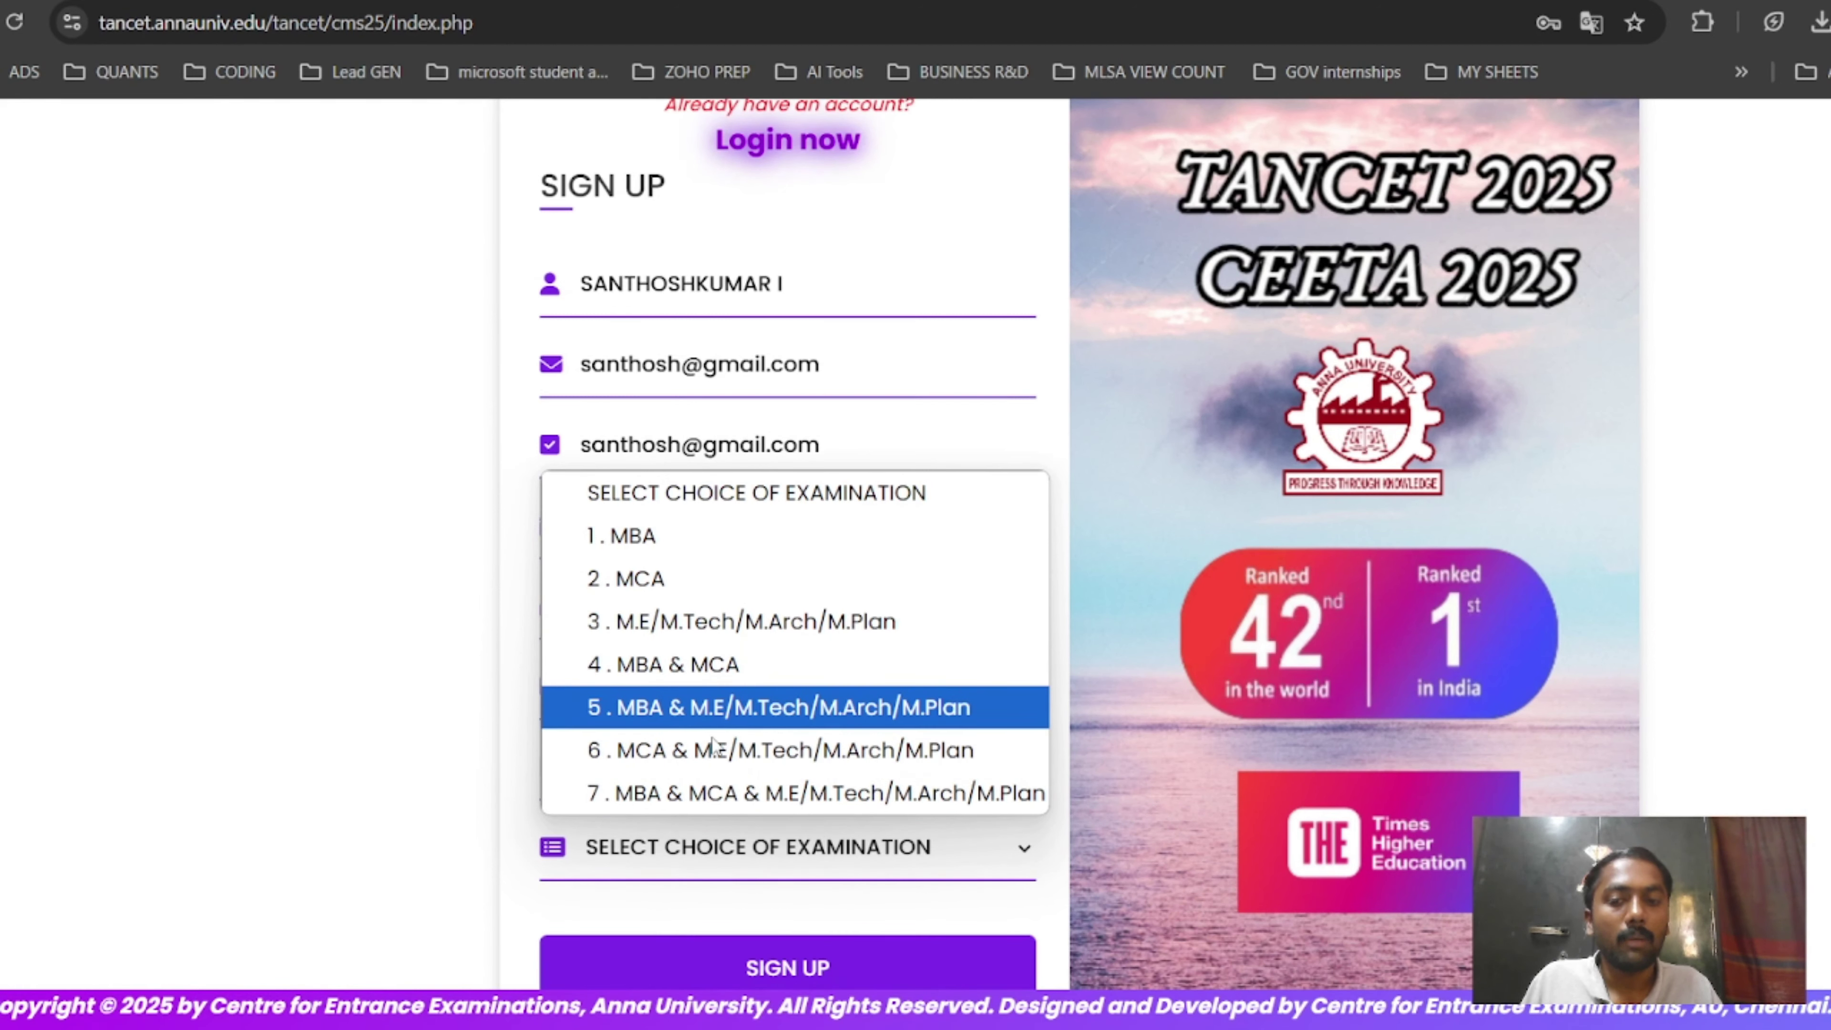
{"action": "left_click", "coordinate": [762, 580]}
{"action": "scroll", "coordinate": [854, 649], "scroll_direction": "down", "scroll_amount": 2}
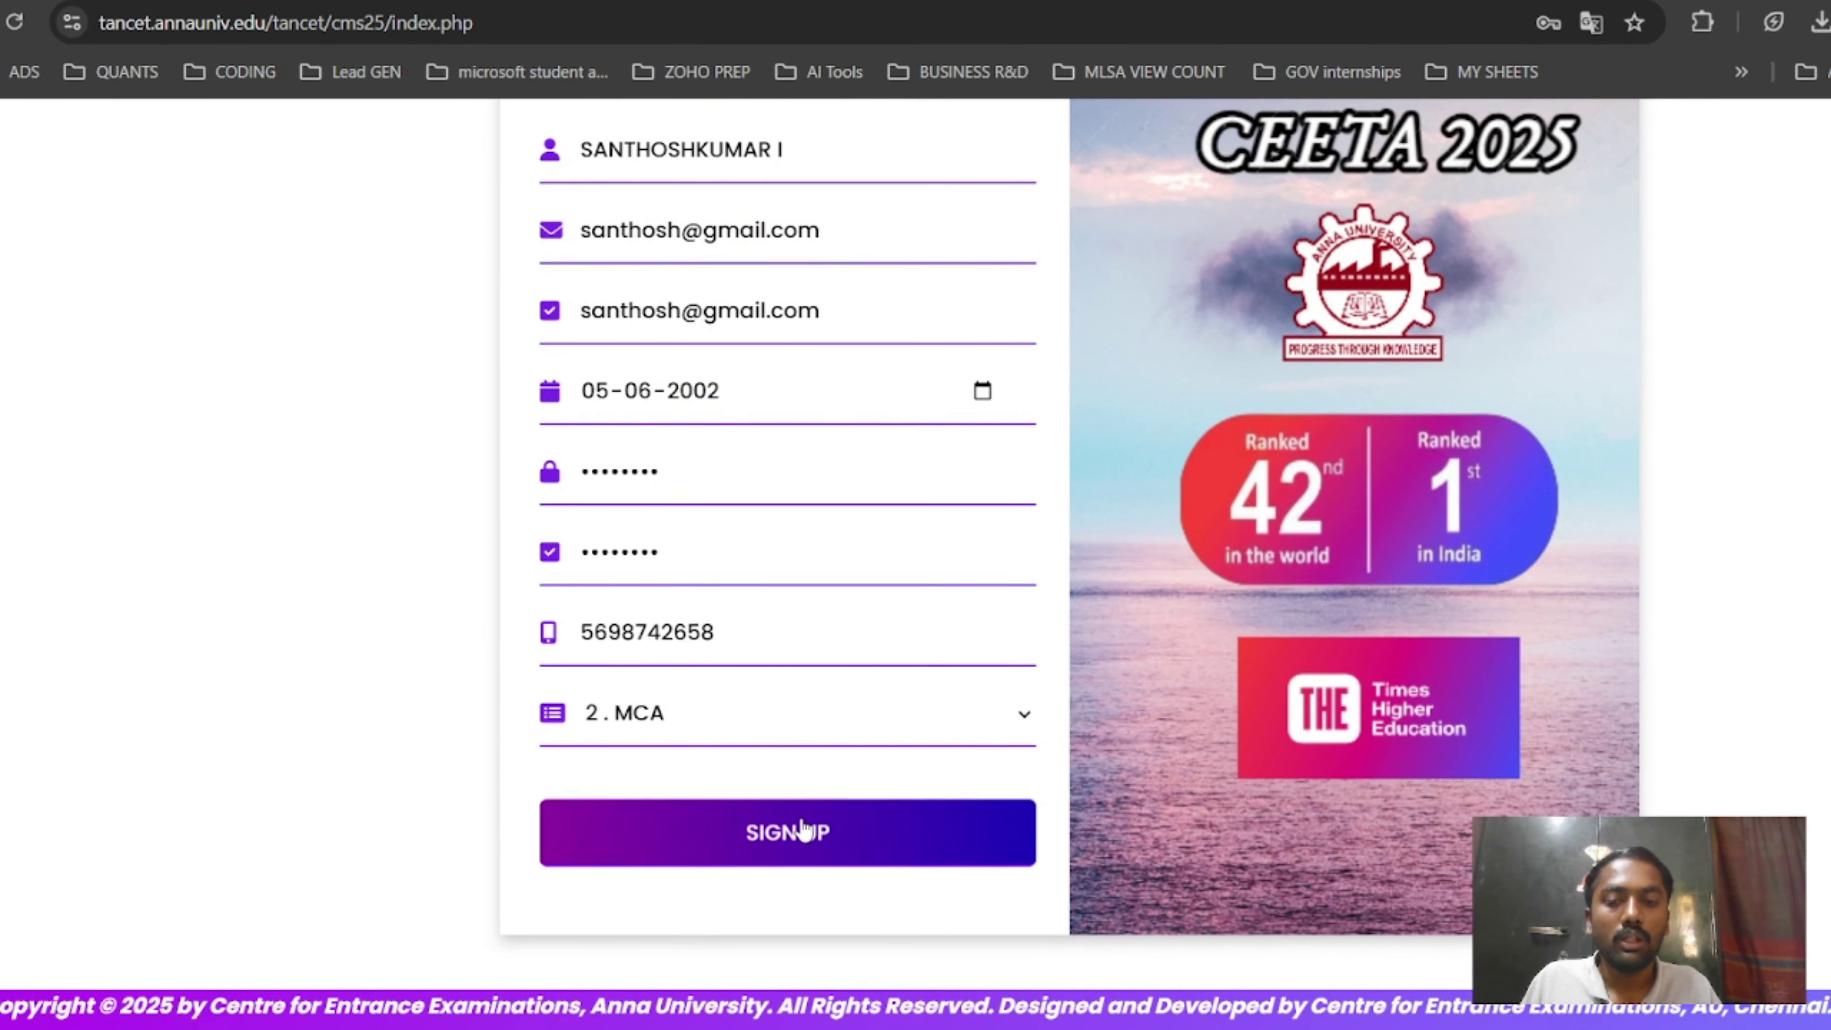
{"action": "left_click", "coordinate": [784, 817]}
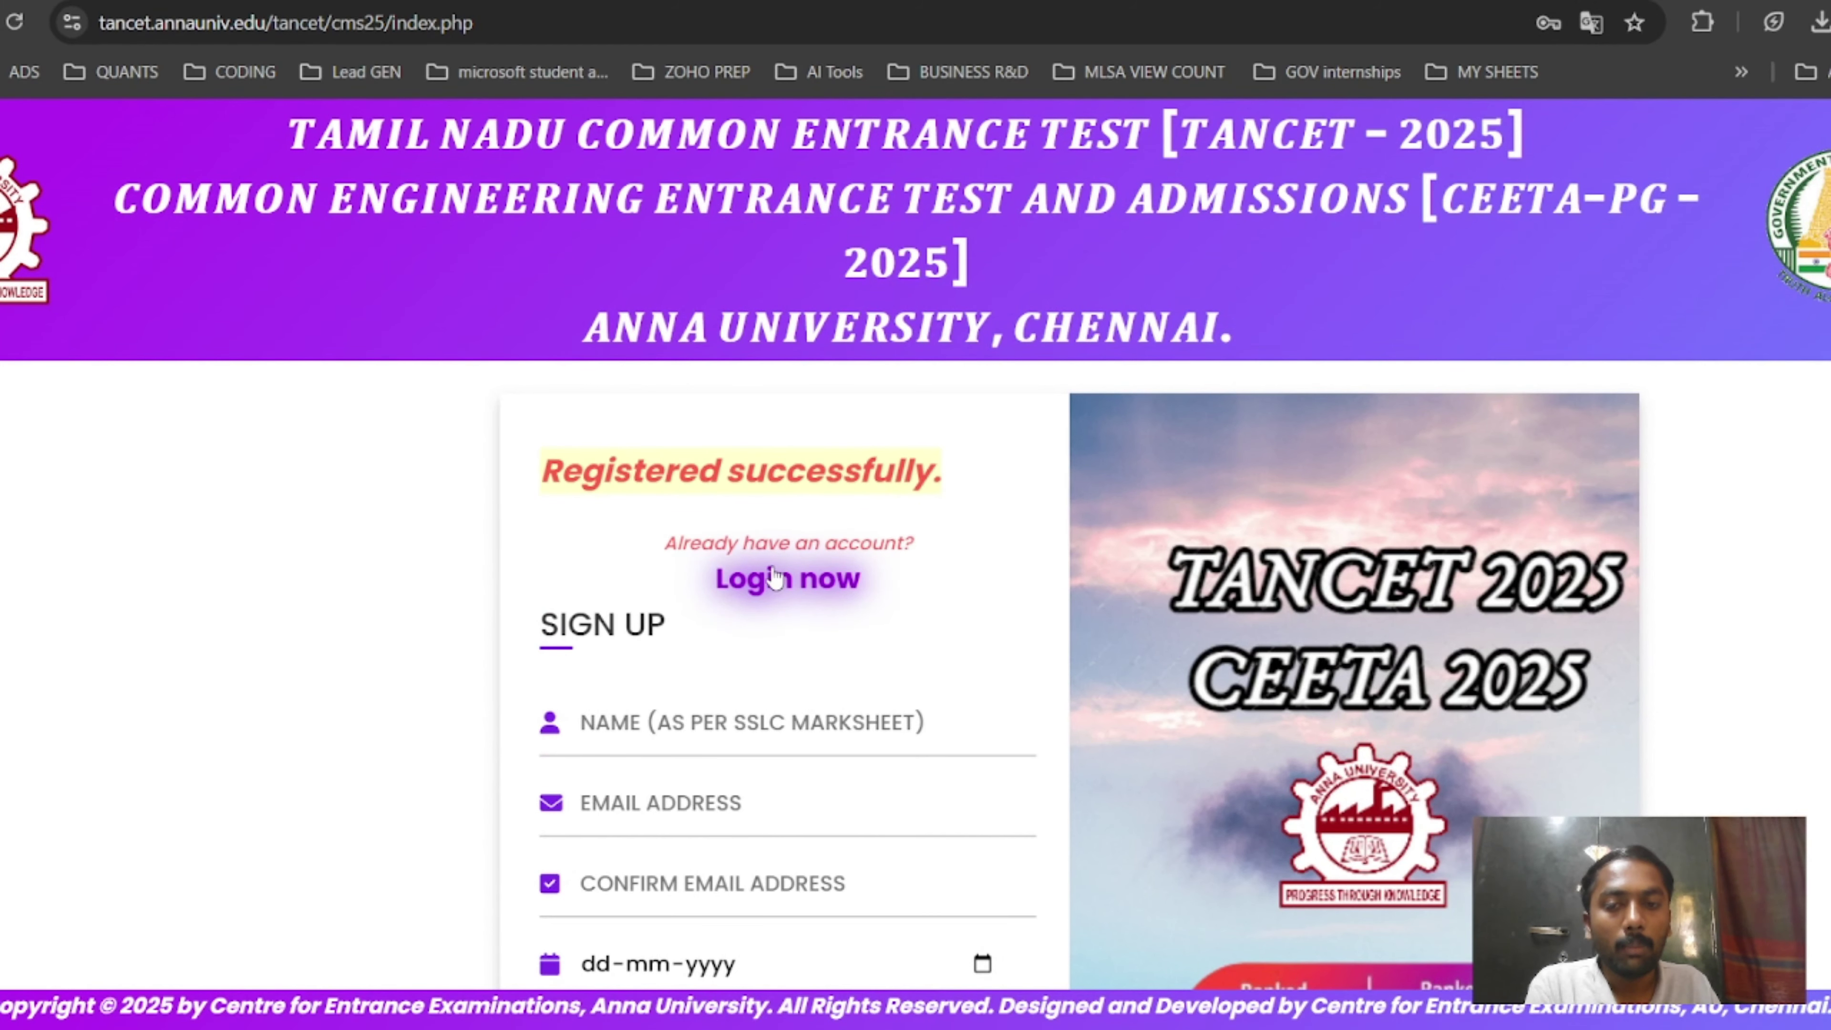
Switch to the login form and fill in the saved account e-mail and password.
{"action": "left_click", "coordinate": [773, 581]}
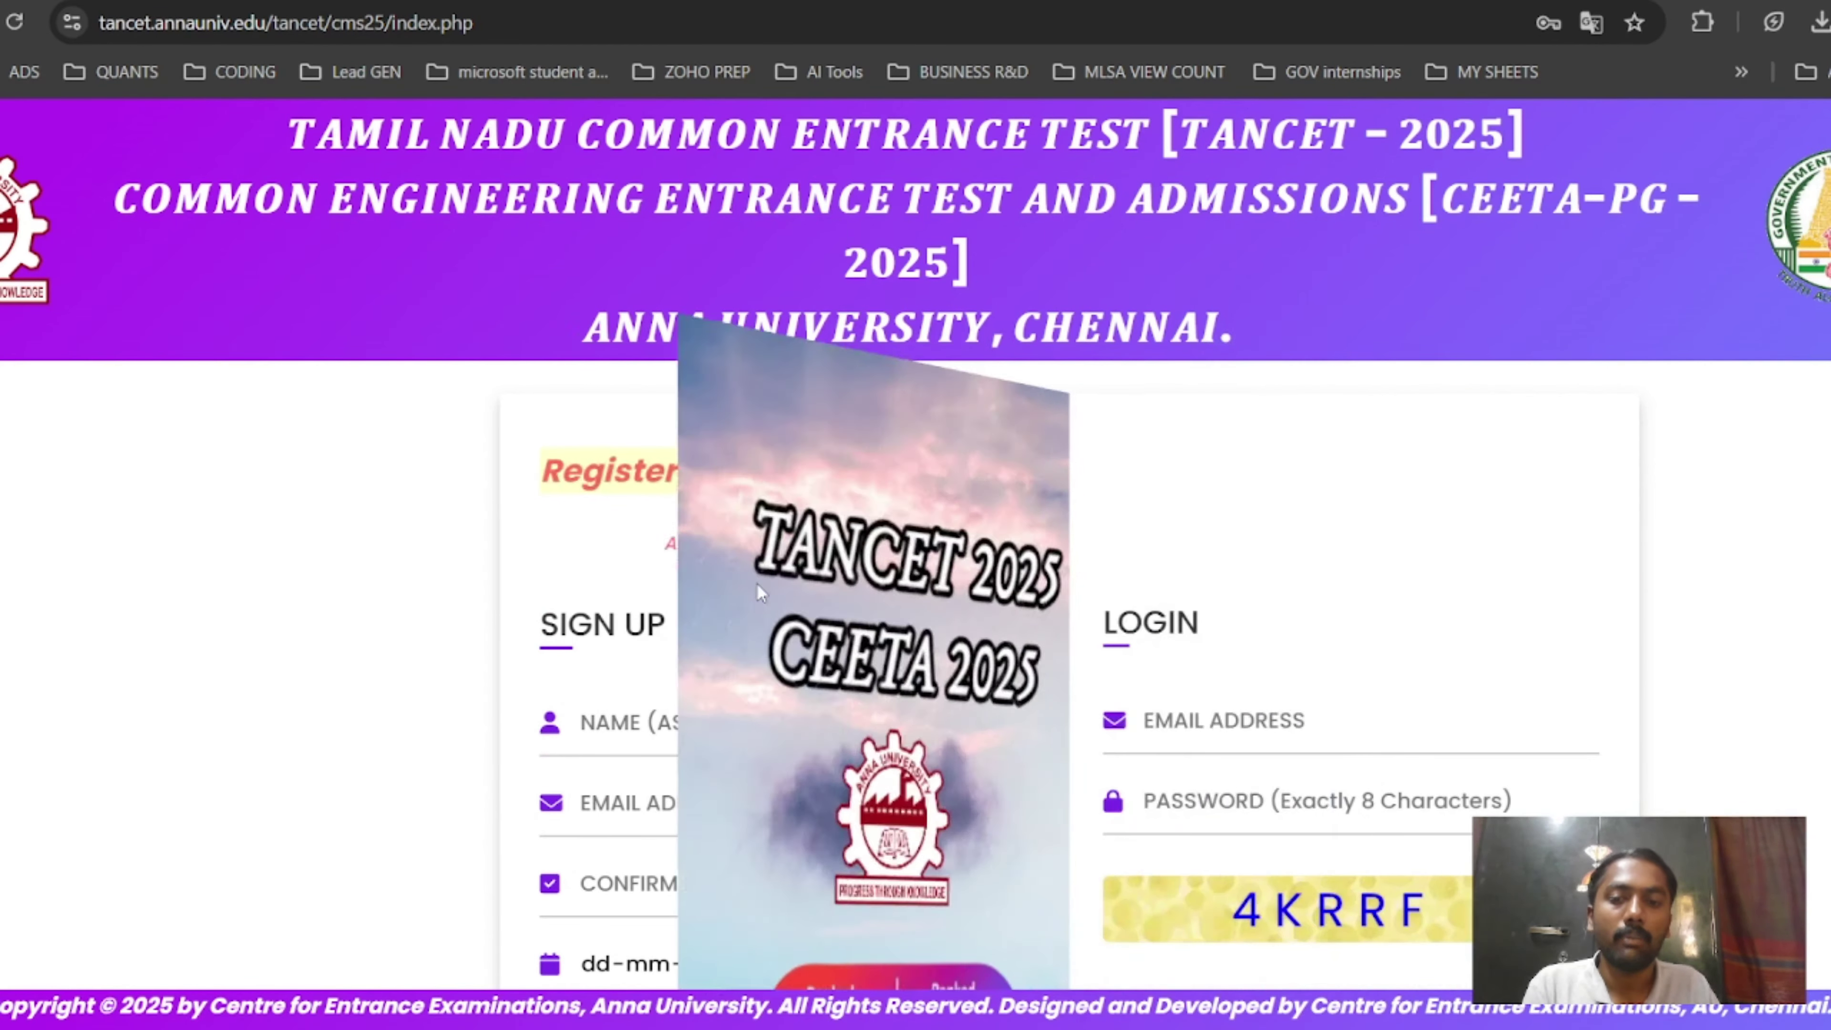
{"action": "scroll", "coordinate": [1319, 443], "scroll_direction": "down", "scroll_amount": 5}
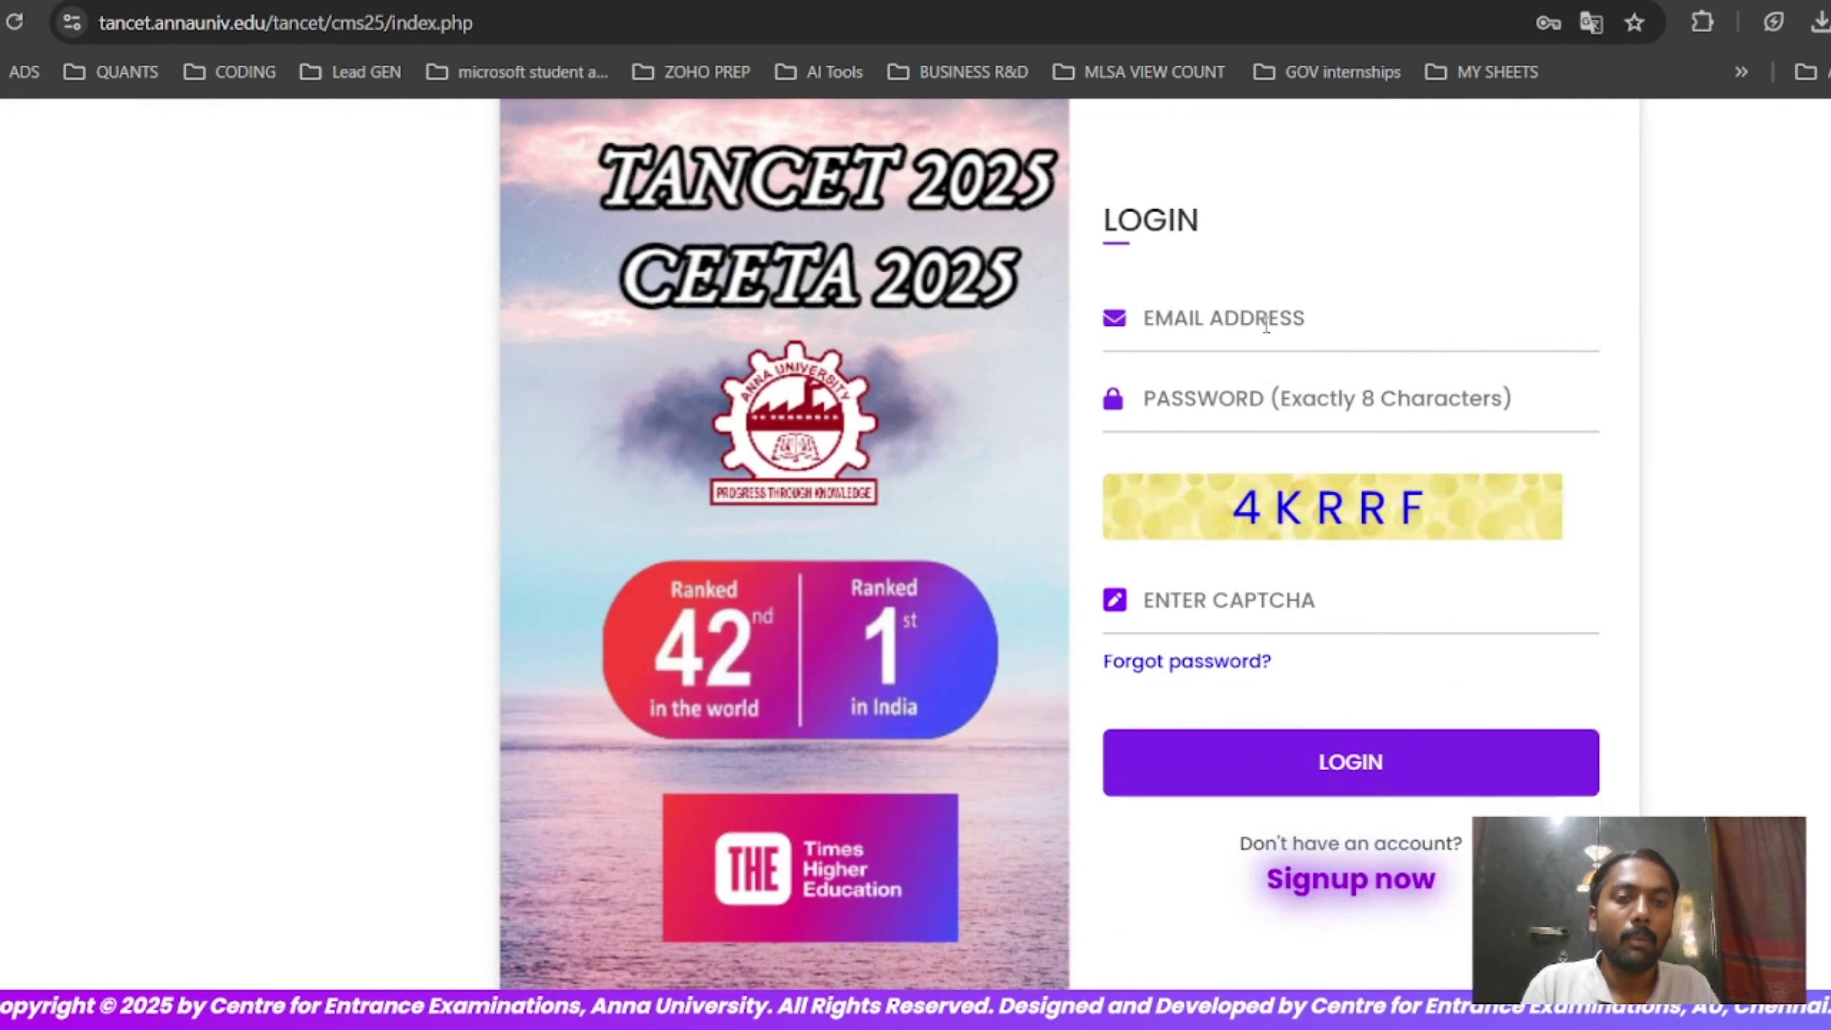
{"action": "left_click", "coordinate": [1266, 323]}
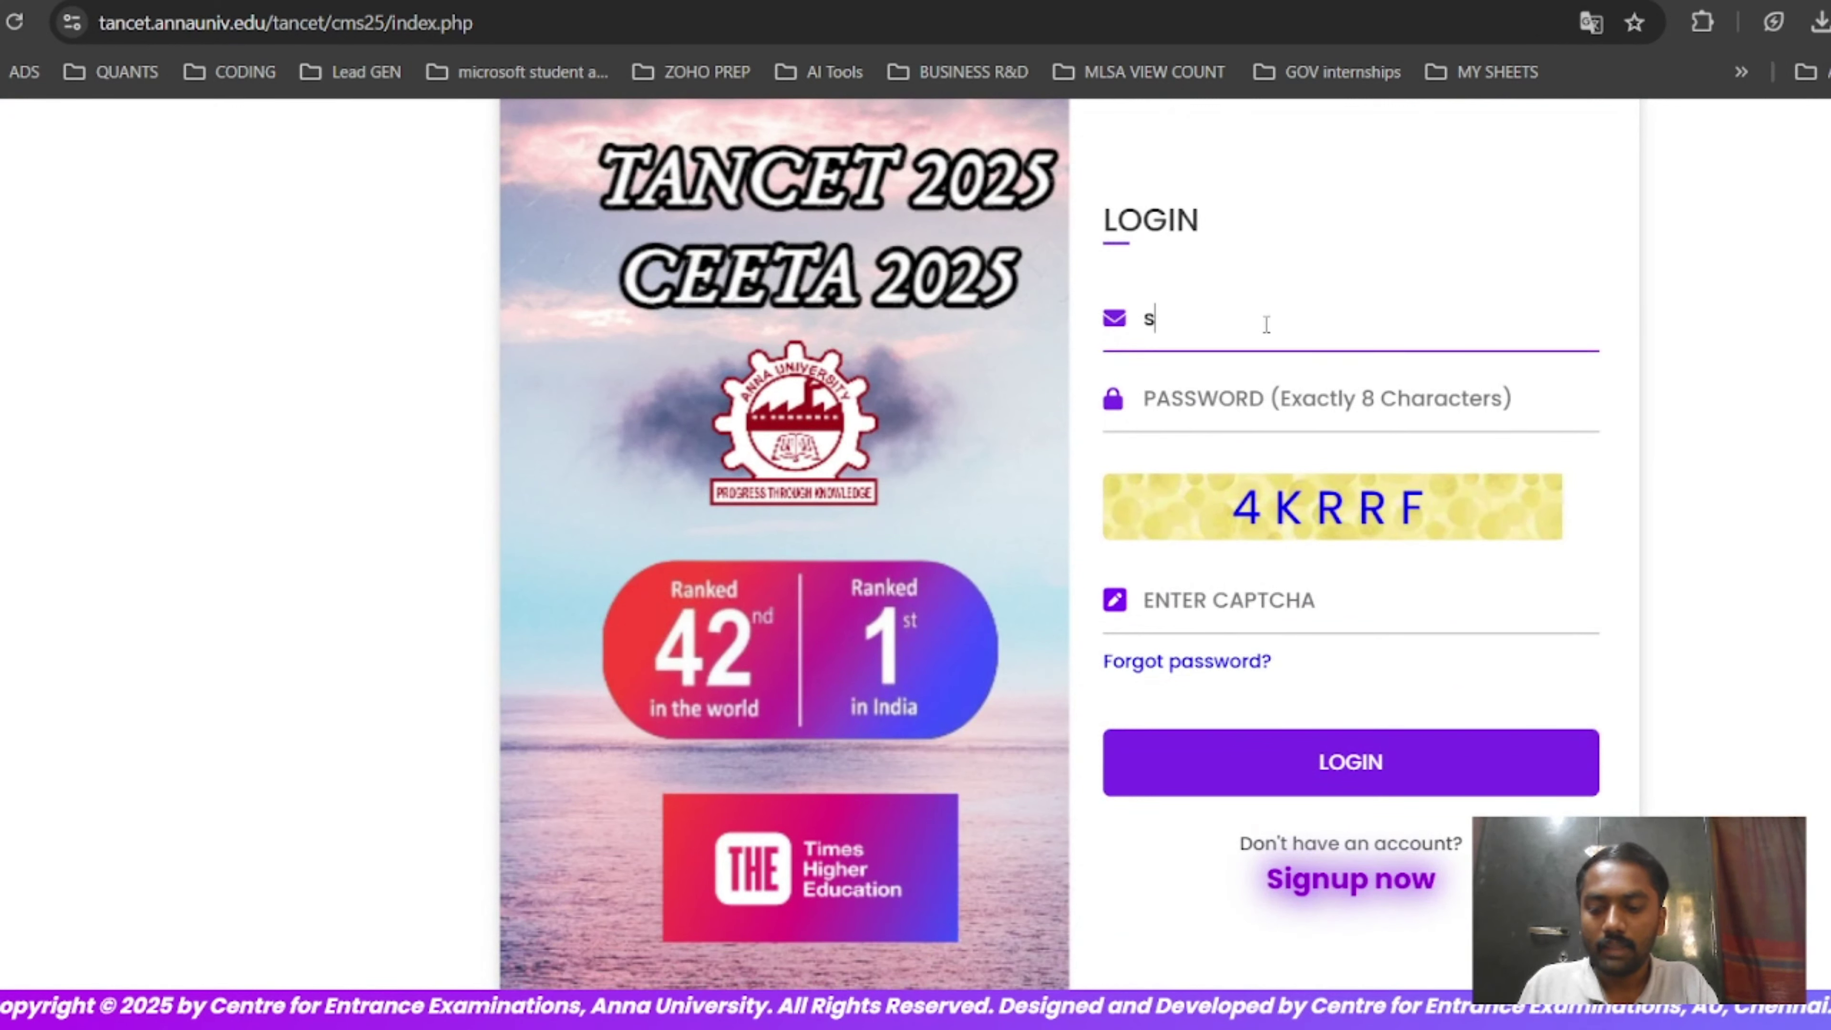
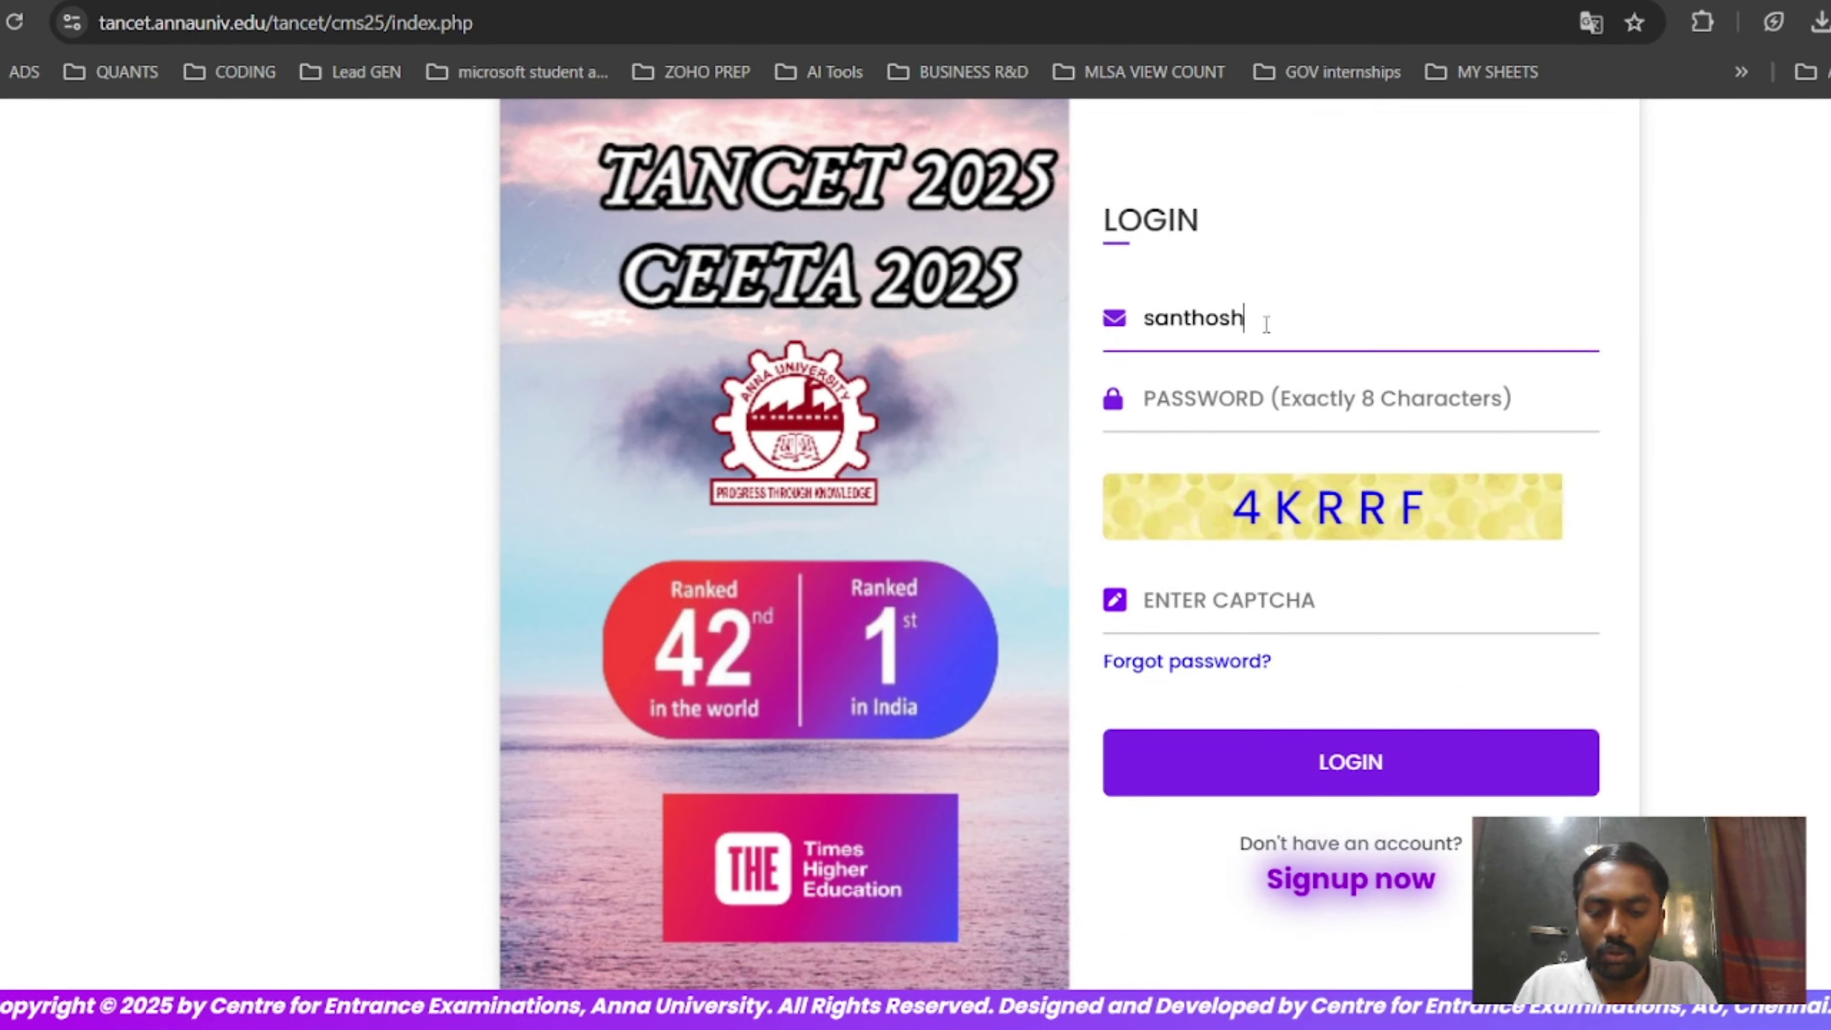
{"action": "left_click", "coordinate": [1254, 394]}
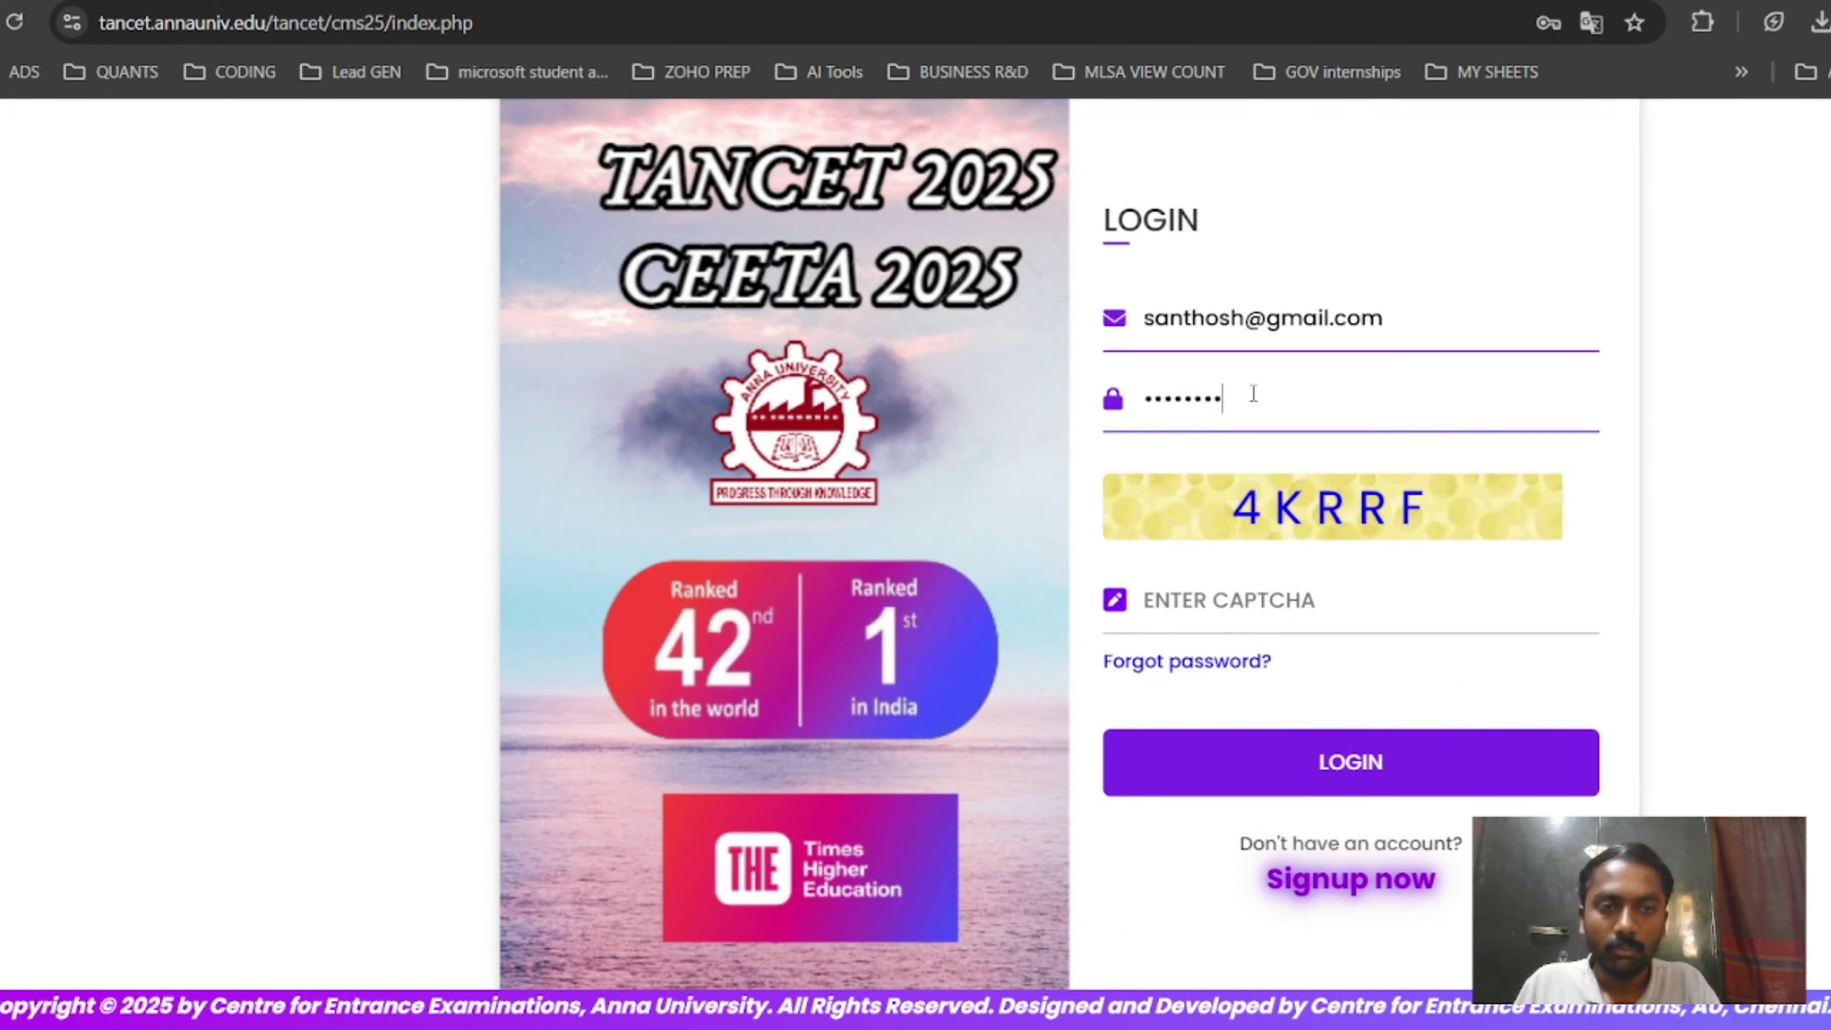
Enter the displayed captcha and log in to the application.
{"action": "left_click", "coordinate": [1255, 588]}
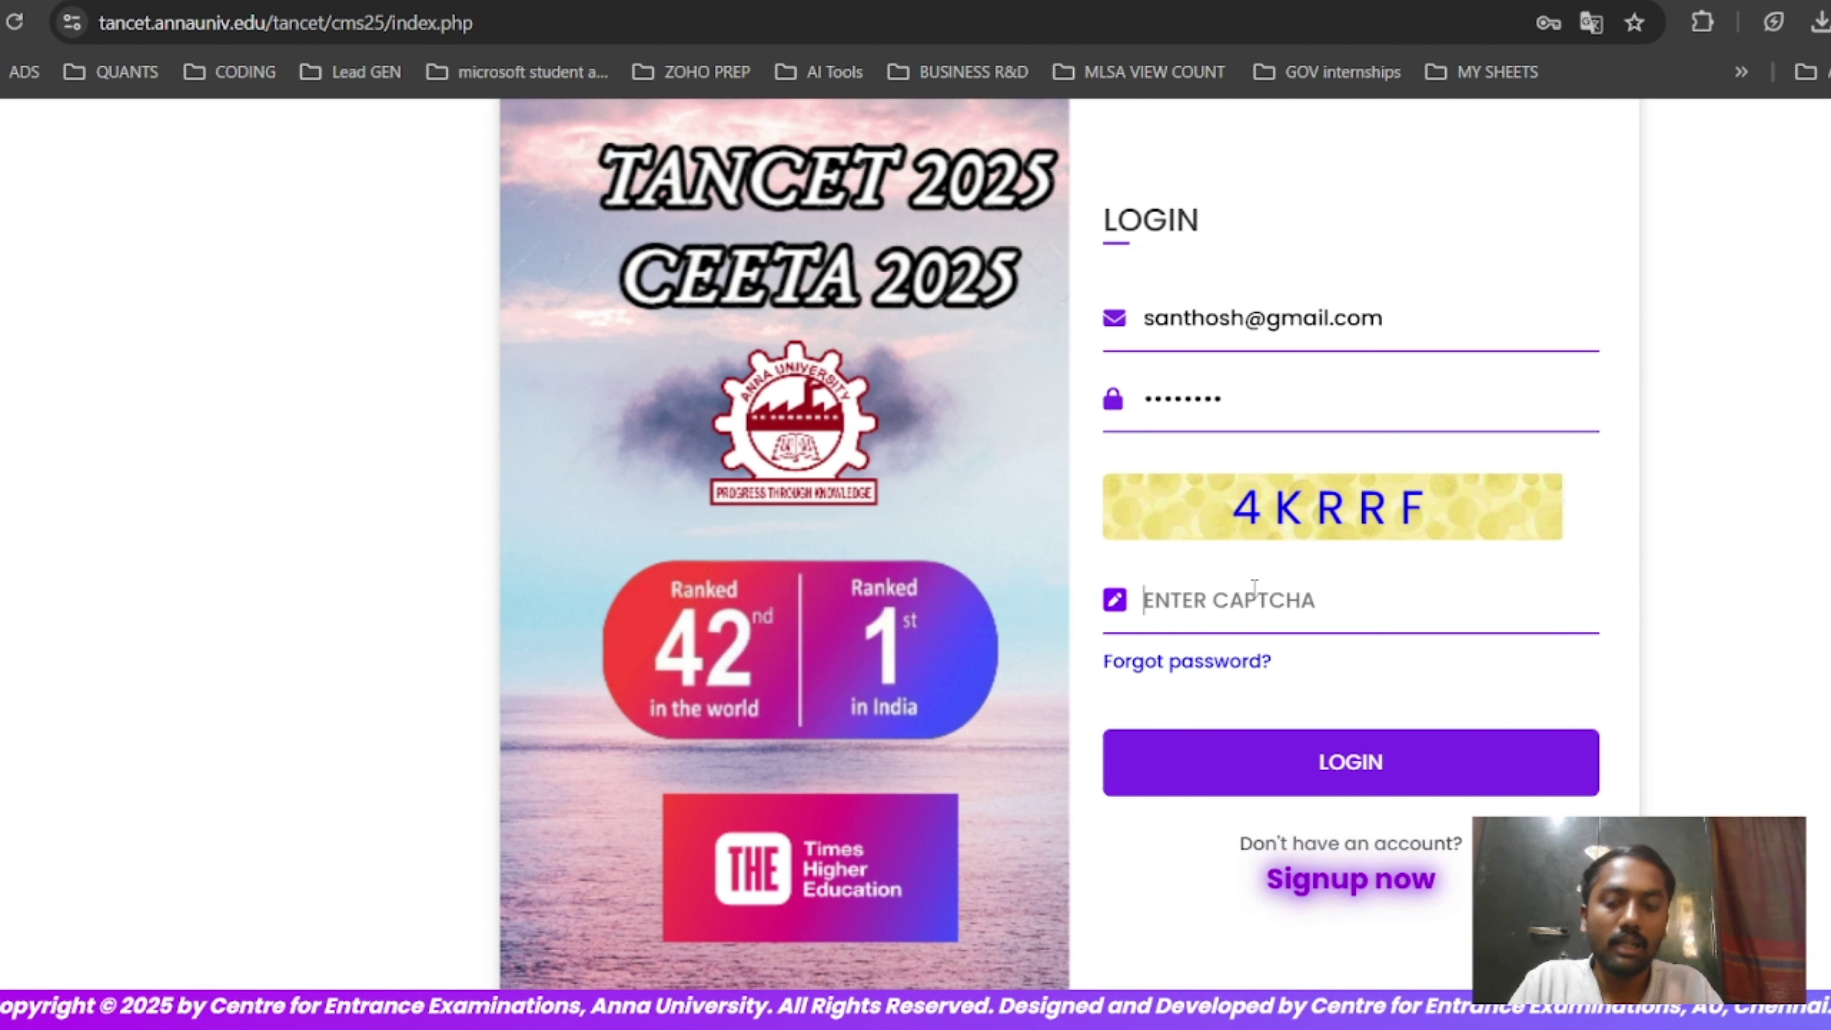
{"action": "type", "text": "4"}
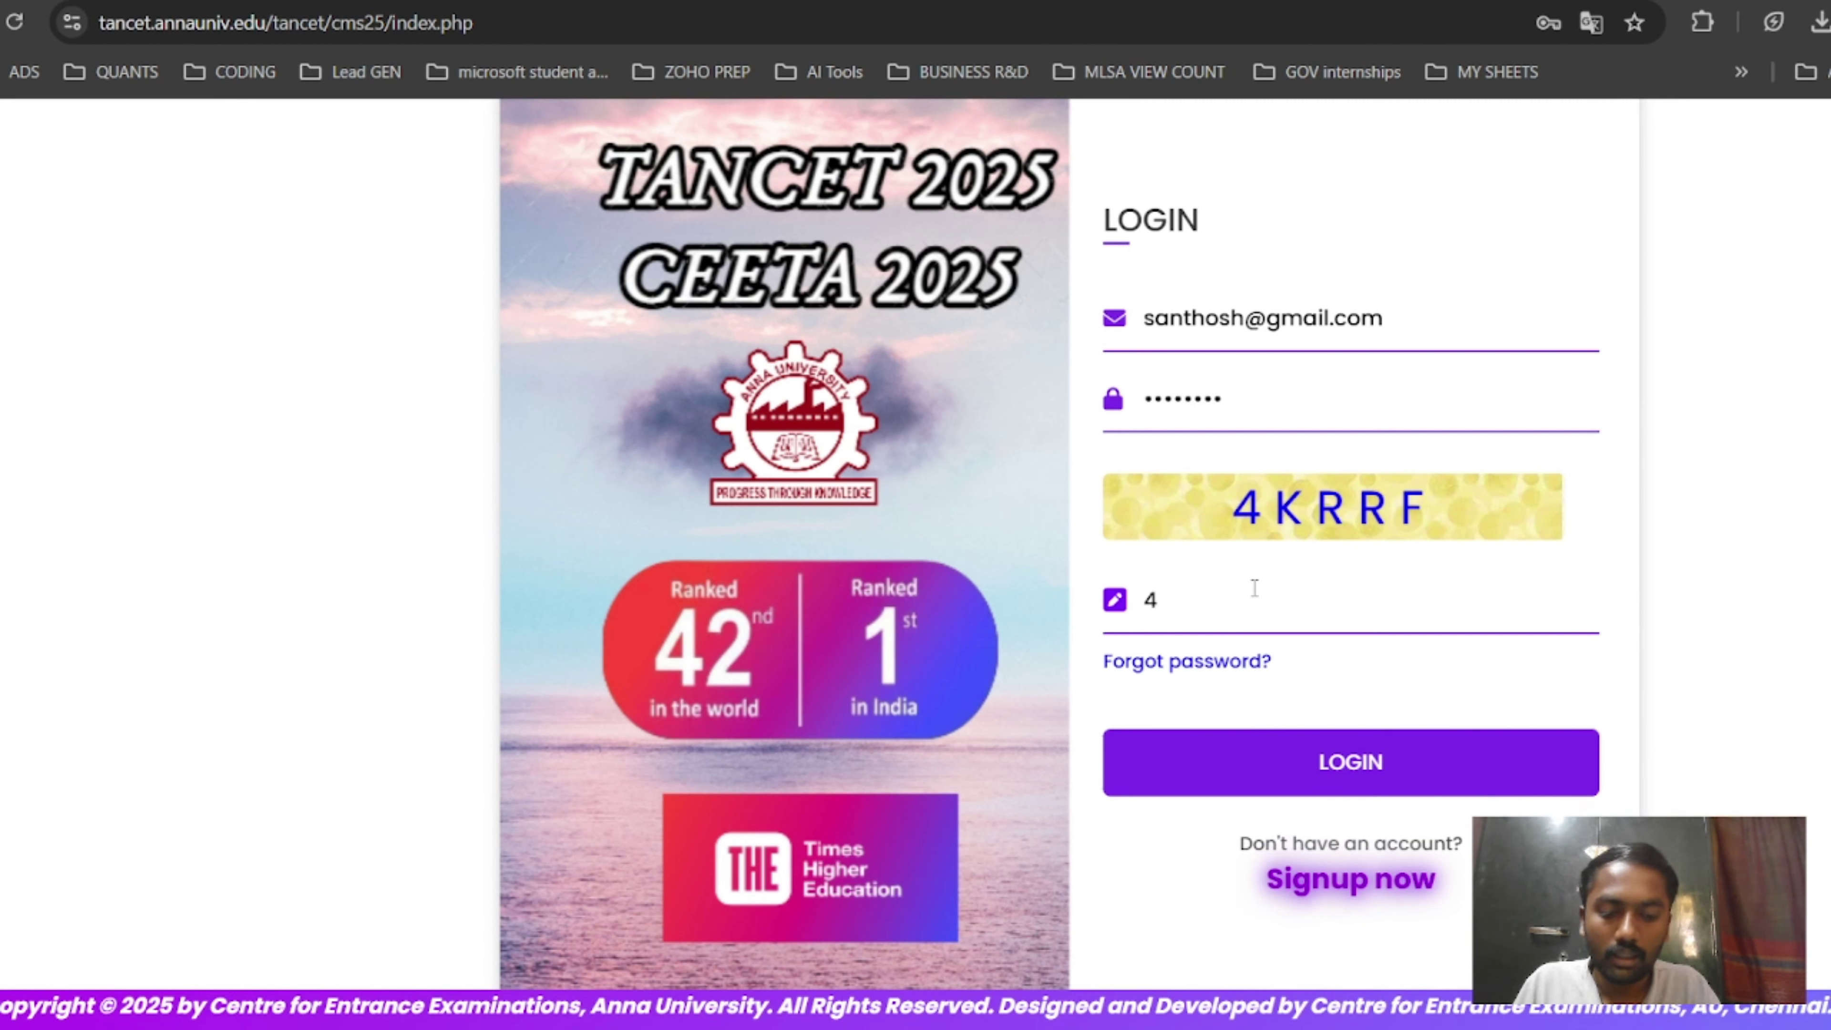
{"action": "key", "text": "Caps_Lock"}
{"action": "type", "text": "KRRF"}
{"action": "left_click", "coordinate": [1292, 743]}
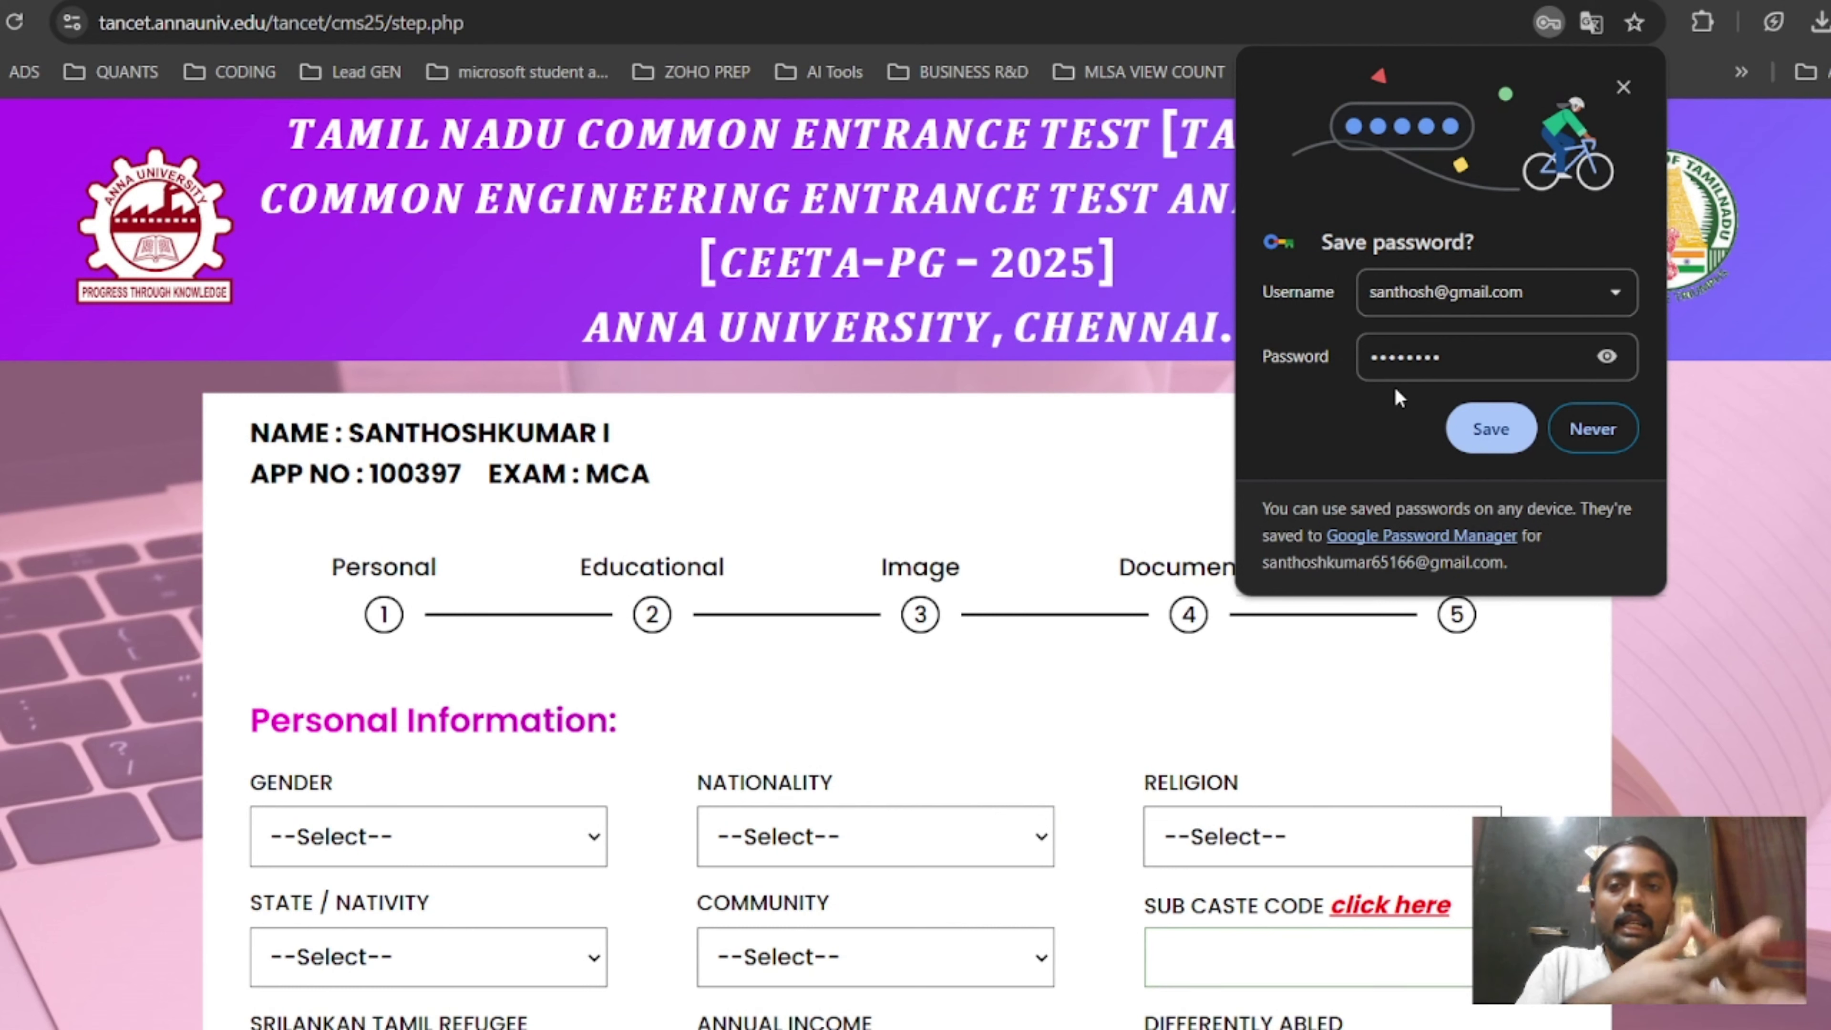
Set gender Male, nativity Tamil Nadu, refugee No and district 14 - Madurai.
{"action": "scroll", "coordinate": [886, 360], "scroll_direction": "down", "scroll_amount": 5}
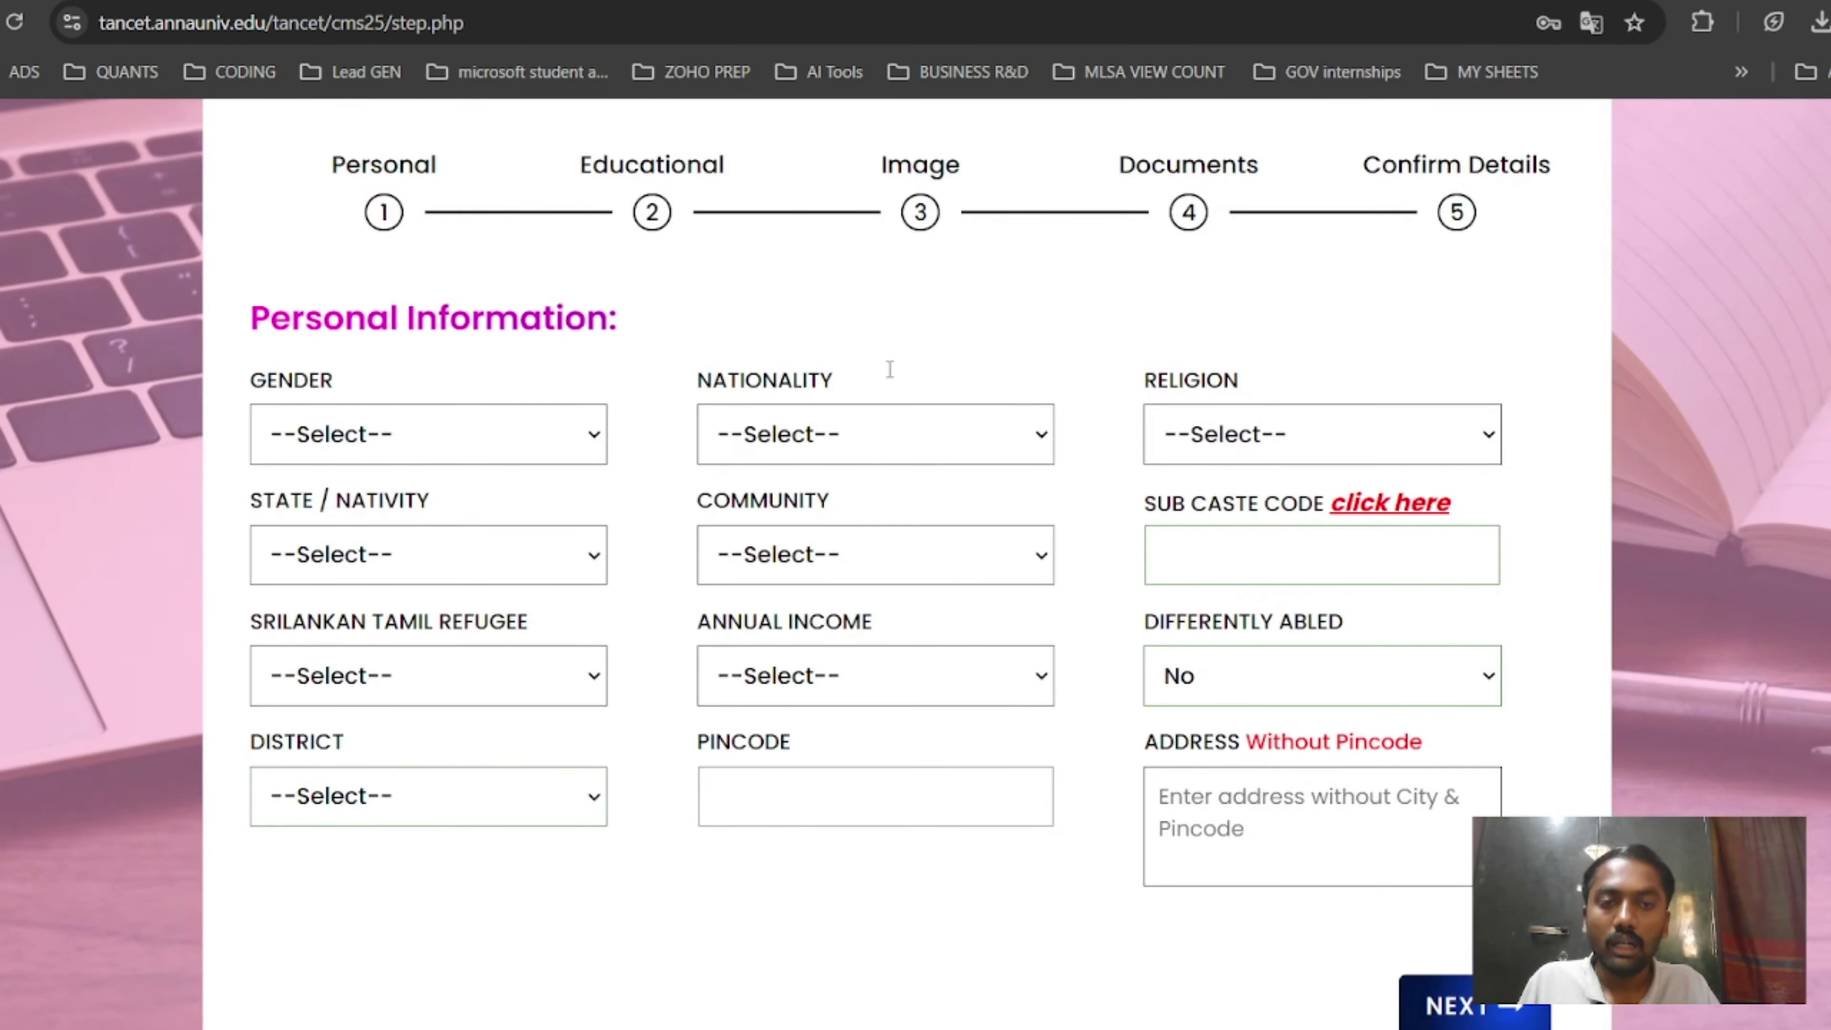
{"action": "left_click", "coordinate": [508, 439]}
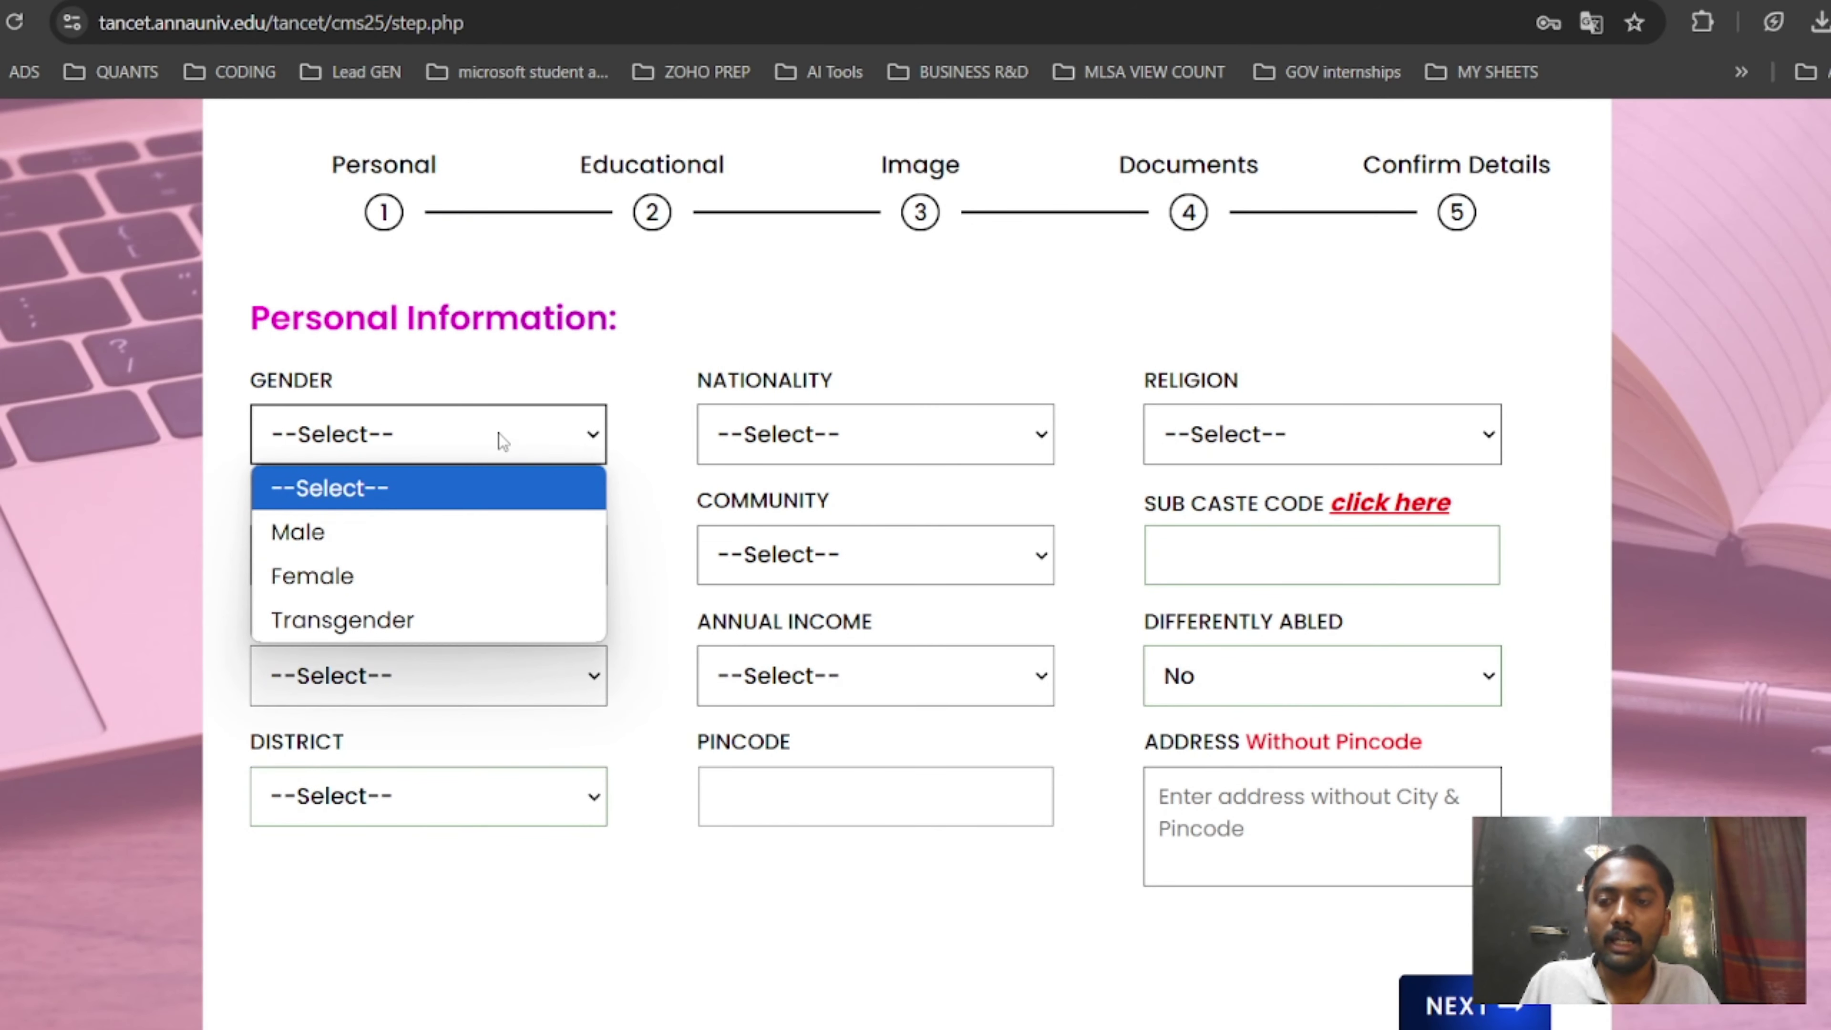
{"action": "left_click", "coordinate": [464, 530]}
{"action": "left_click", "coordinate": [387, 562]}
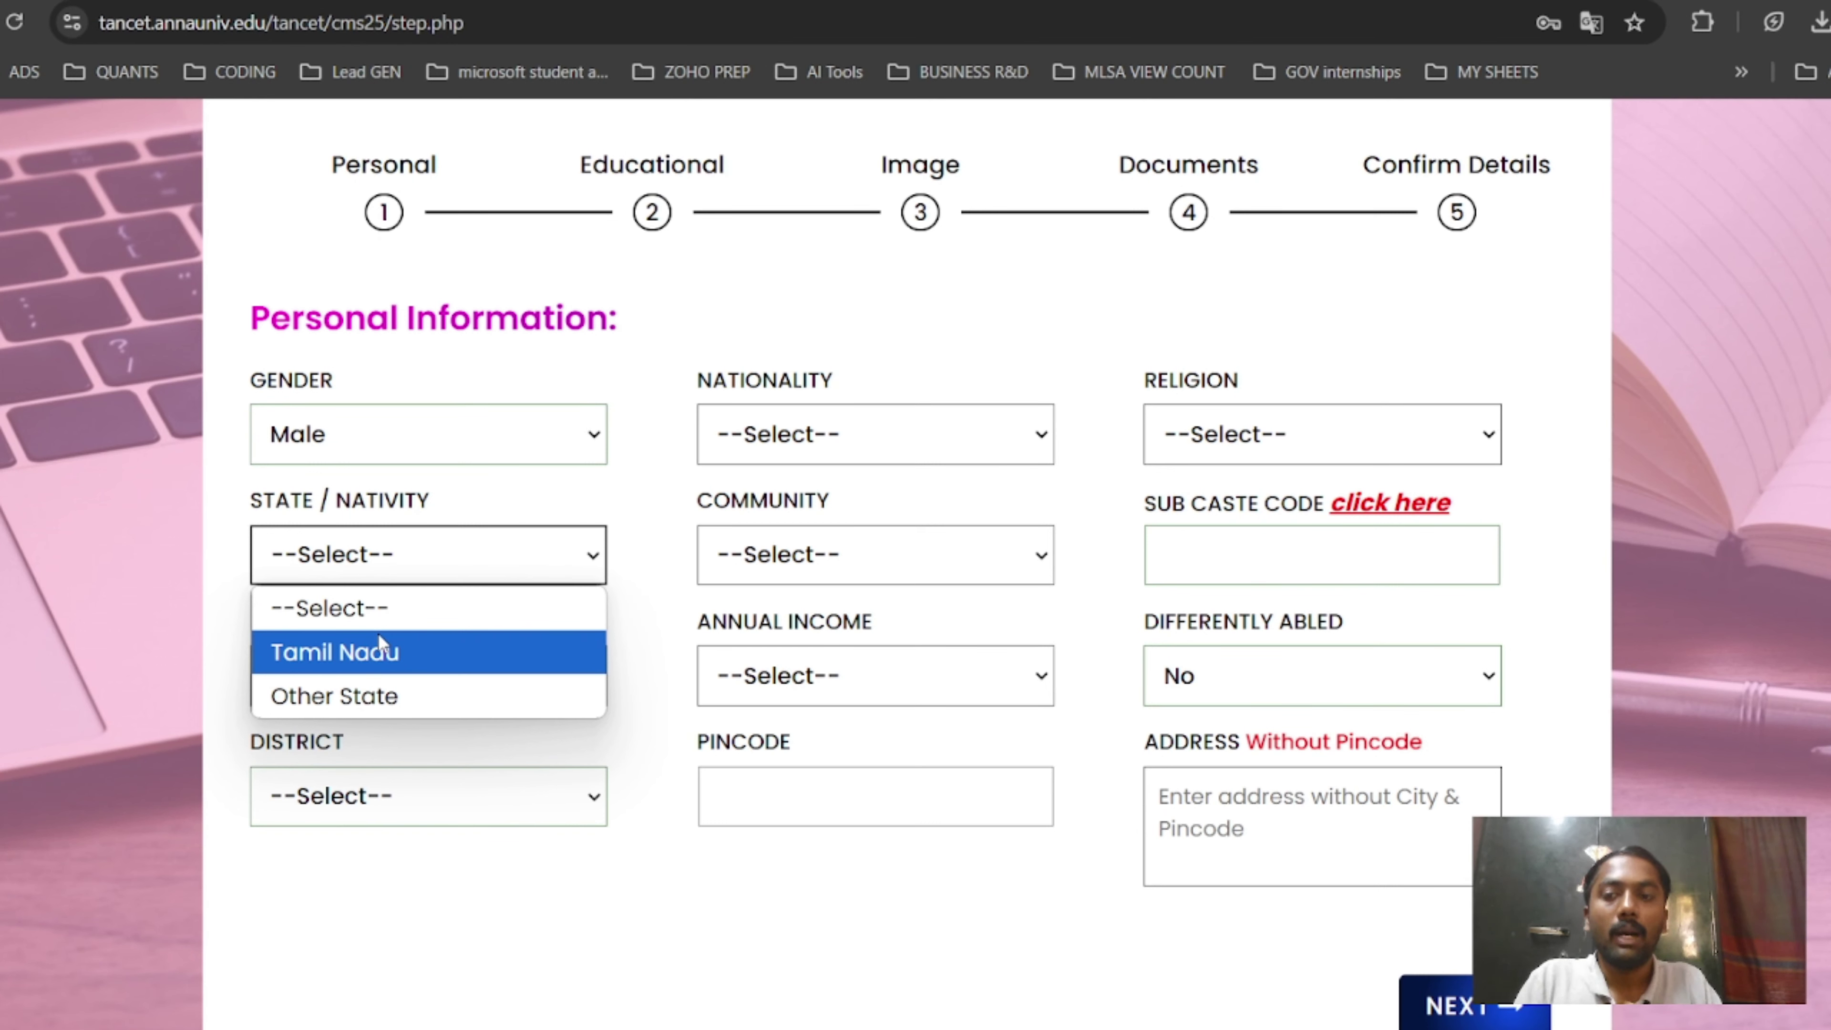
{"action": "left_click", "coordinate": [380, 644]}
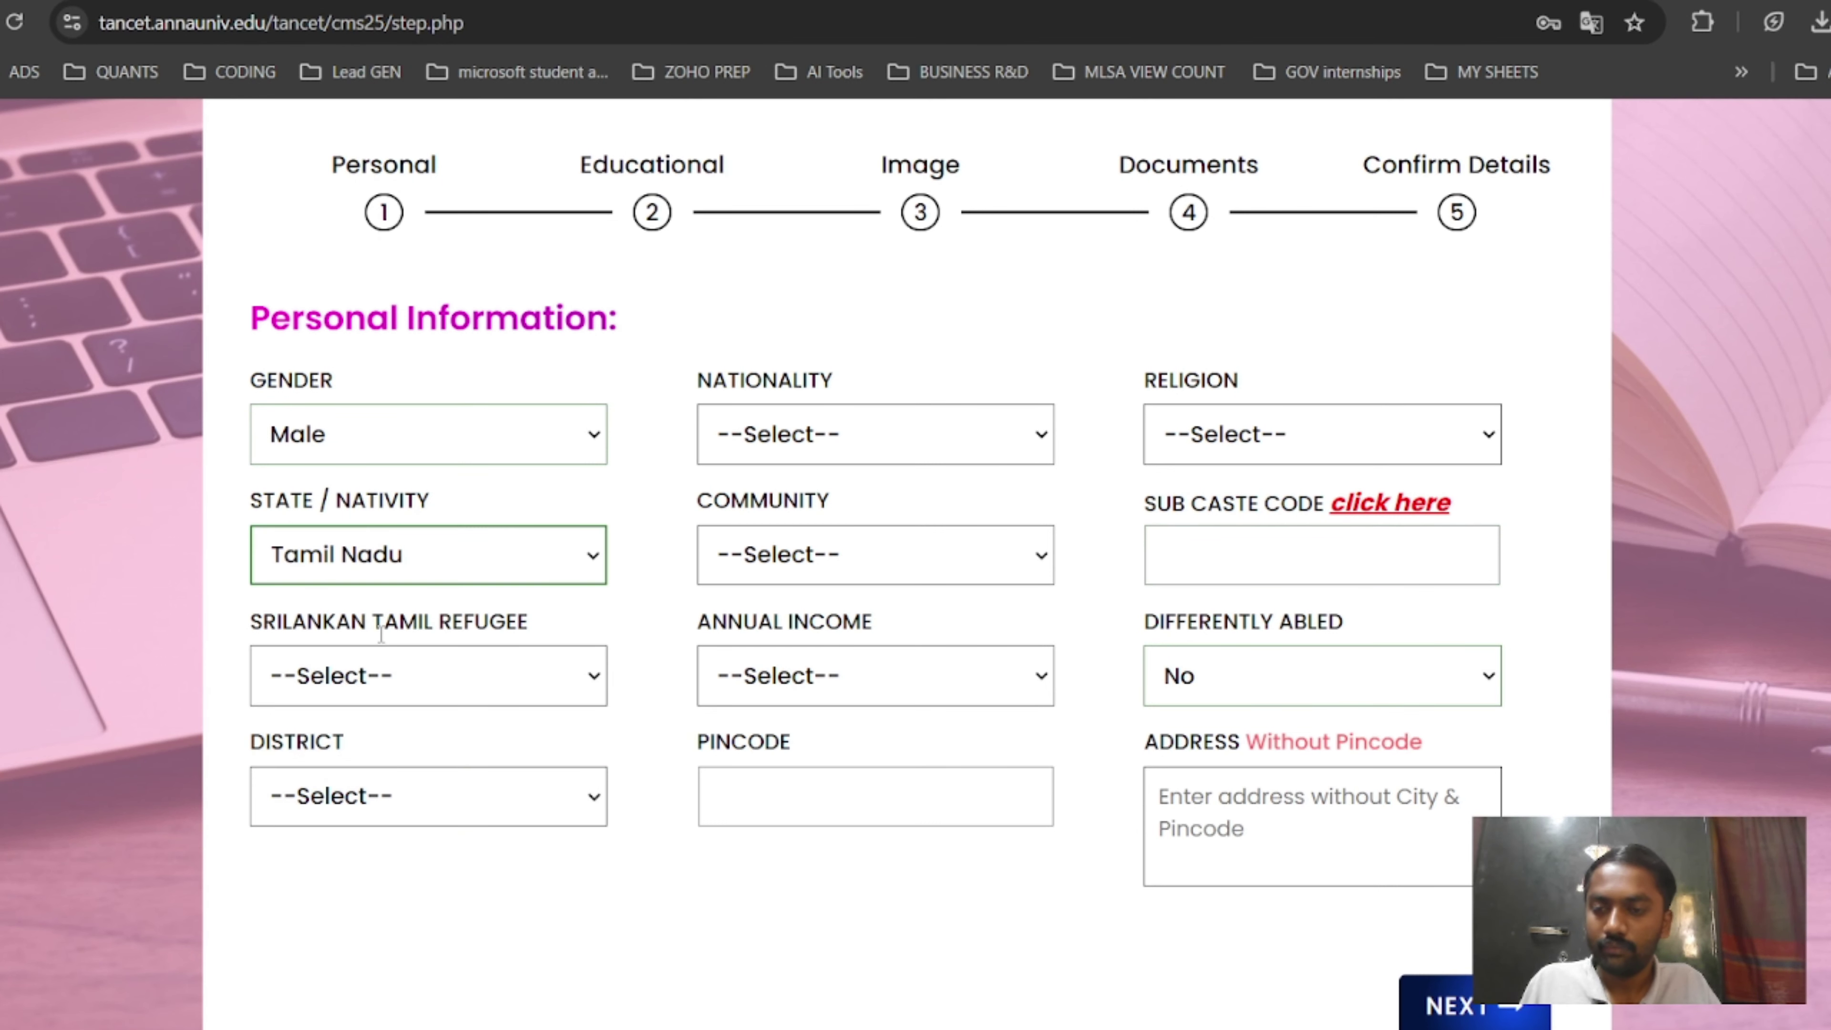
{"action": "left_click", "coordinate": [366, 677]}
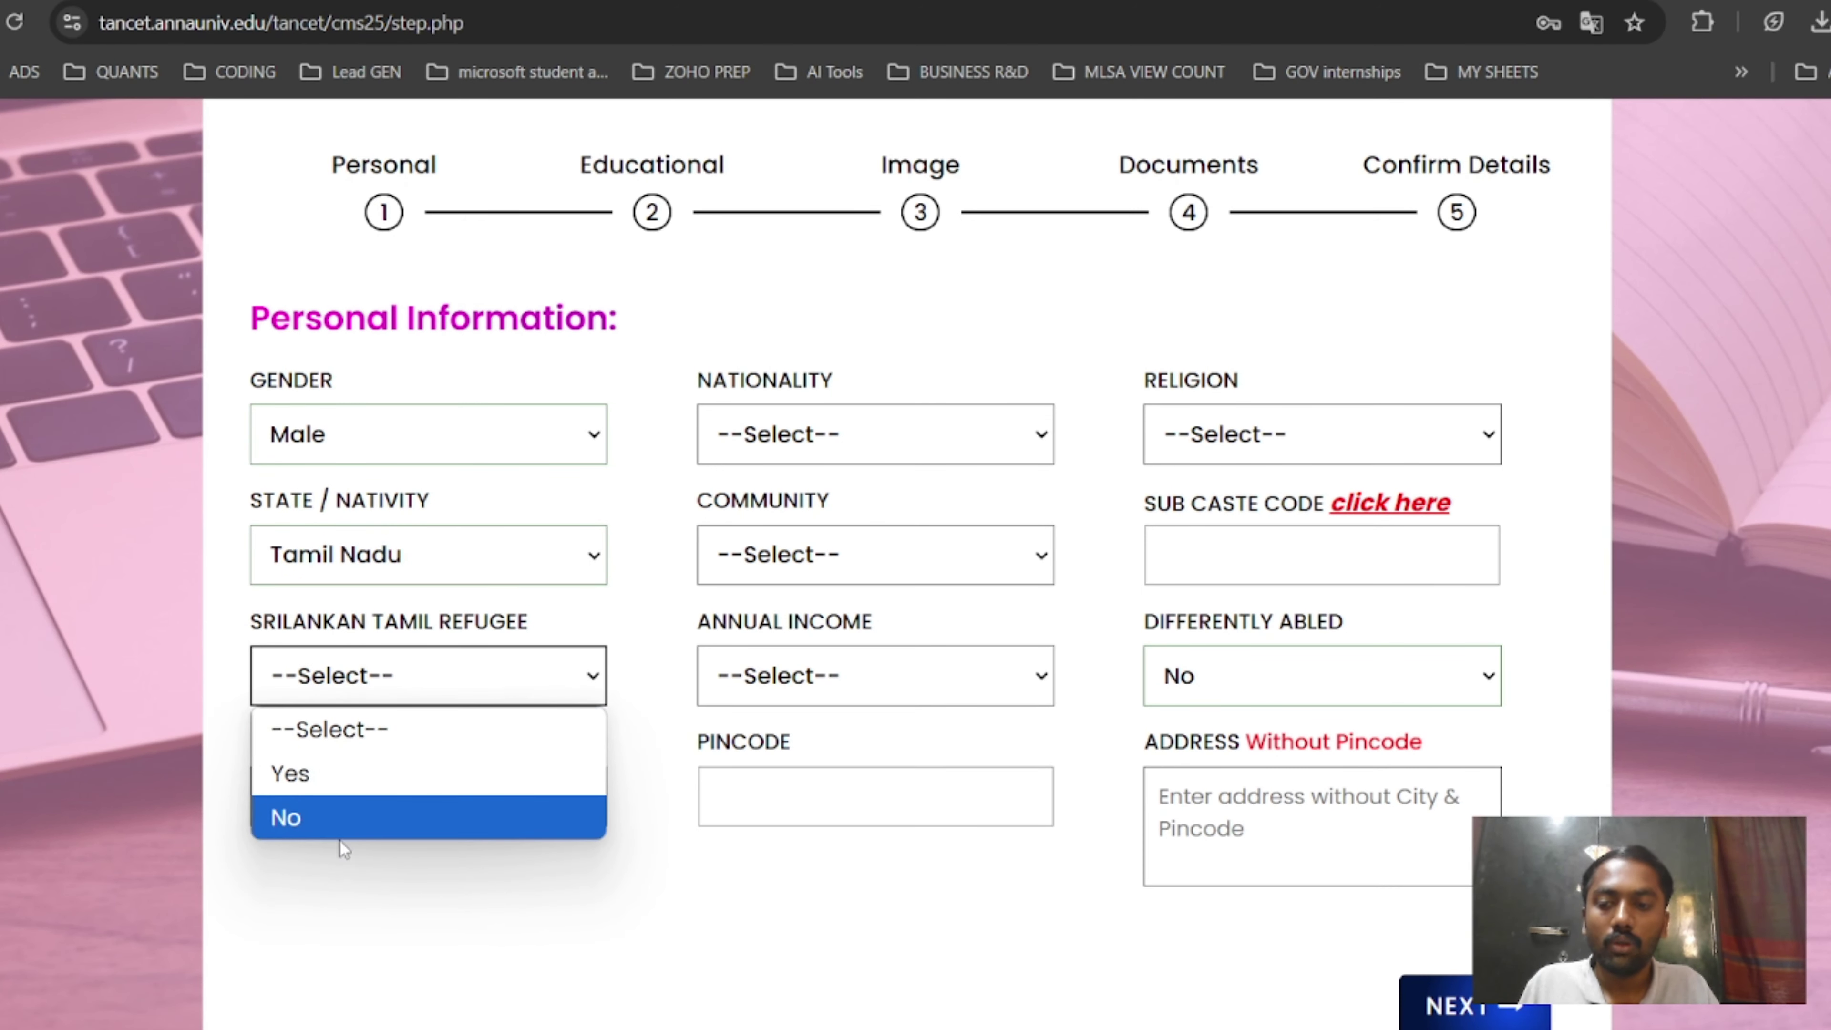
{"action": "left_click", "coordinate": [341, 826]}
{"action": "left_click", "coordinate": [385, 796]}
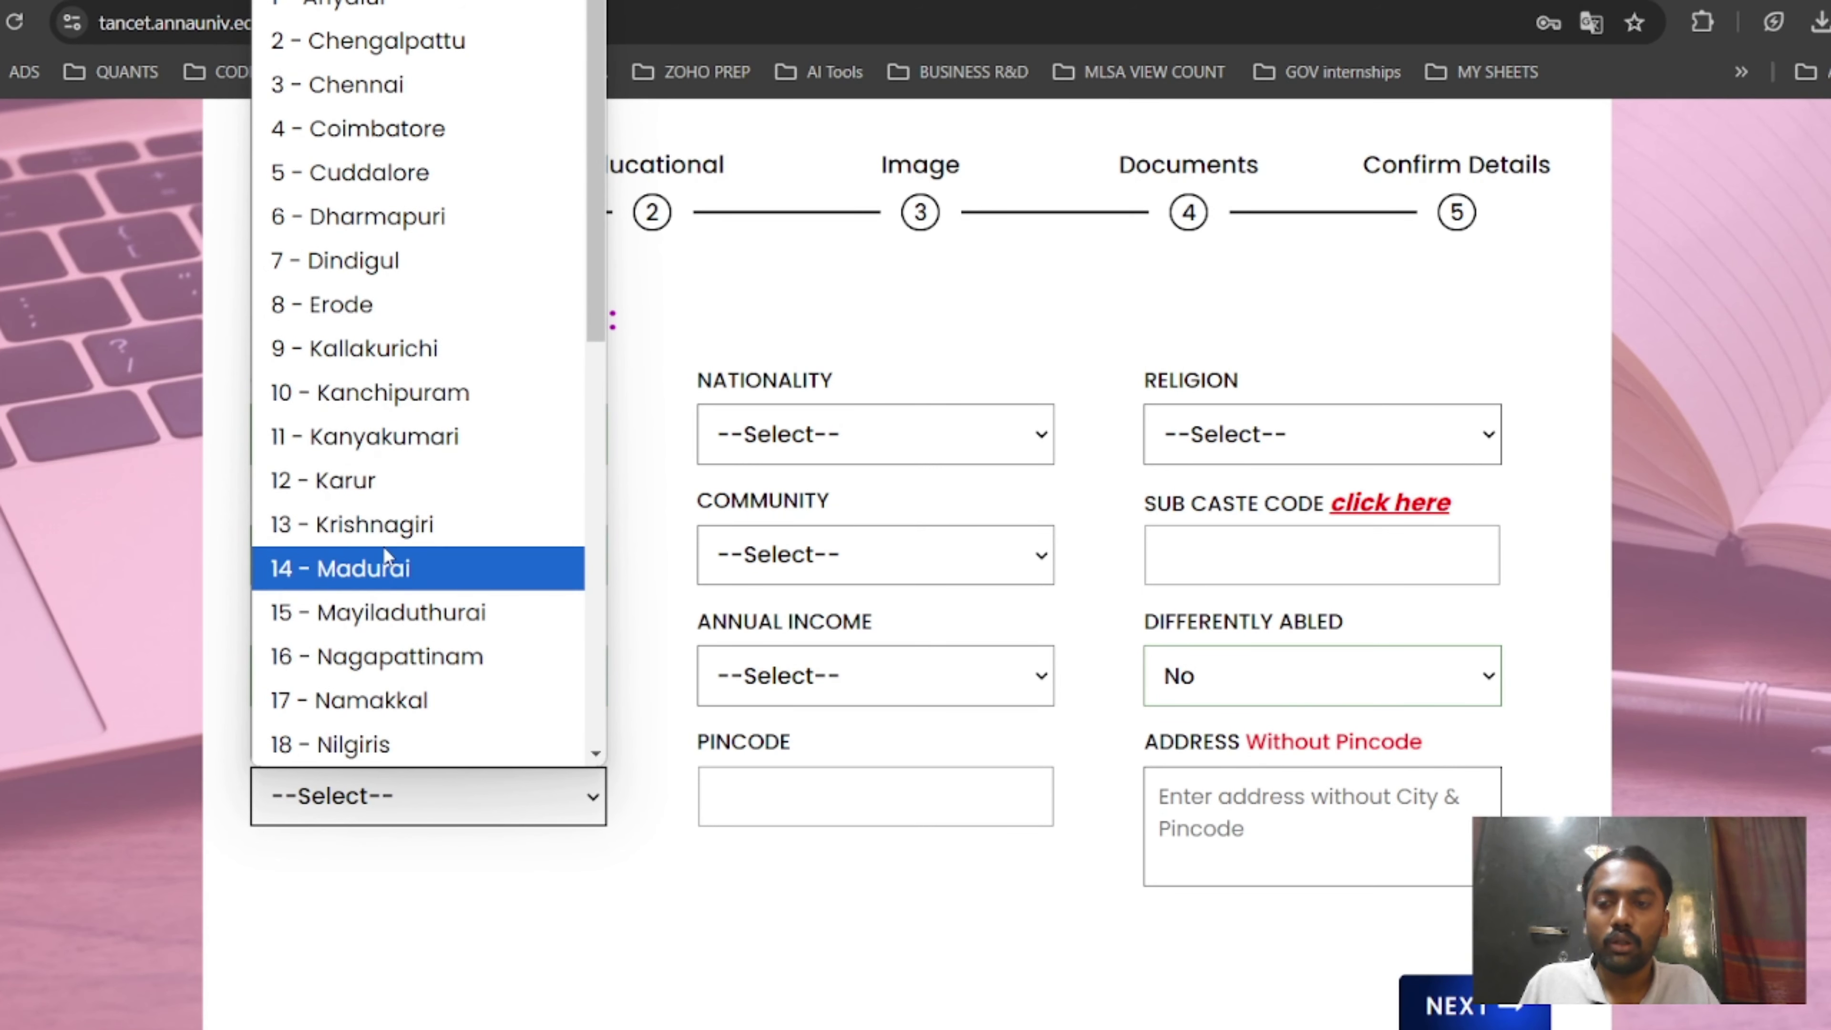
{"action": "left_click", "coordinate": [384, 551]}
Set nationality Indian, community 2 - BC, income 60,000 & Below and pincode 625012.
{"action": "left_click", "coordinate": [848, 408]}
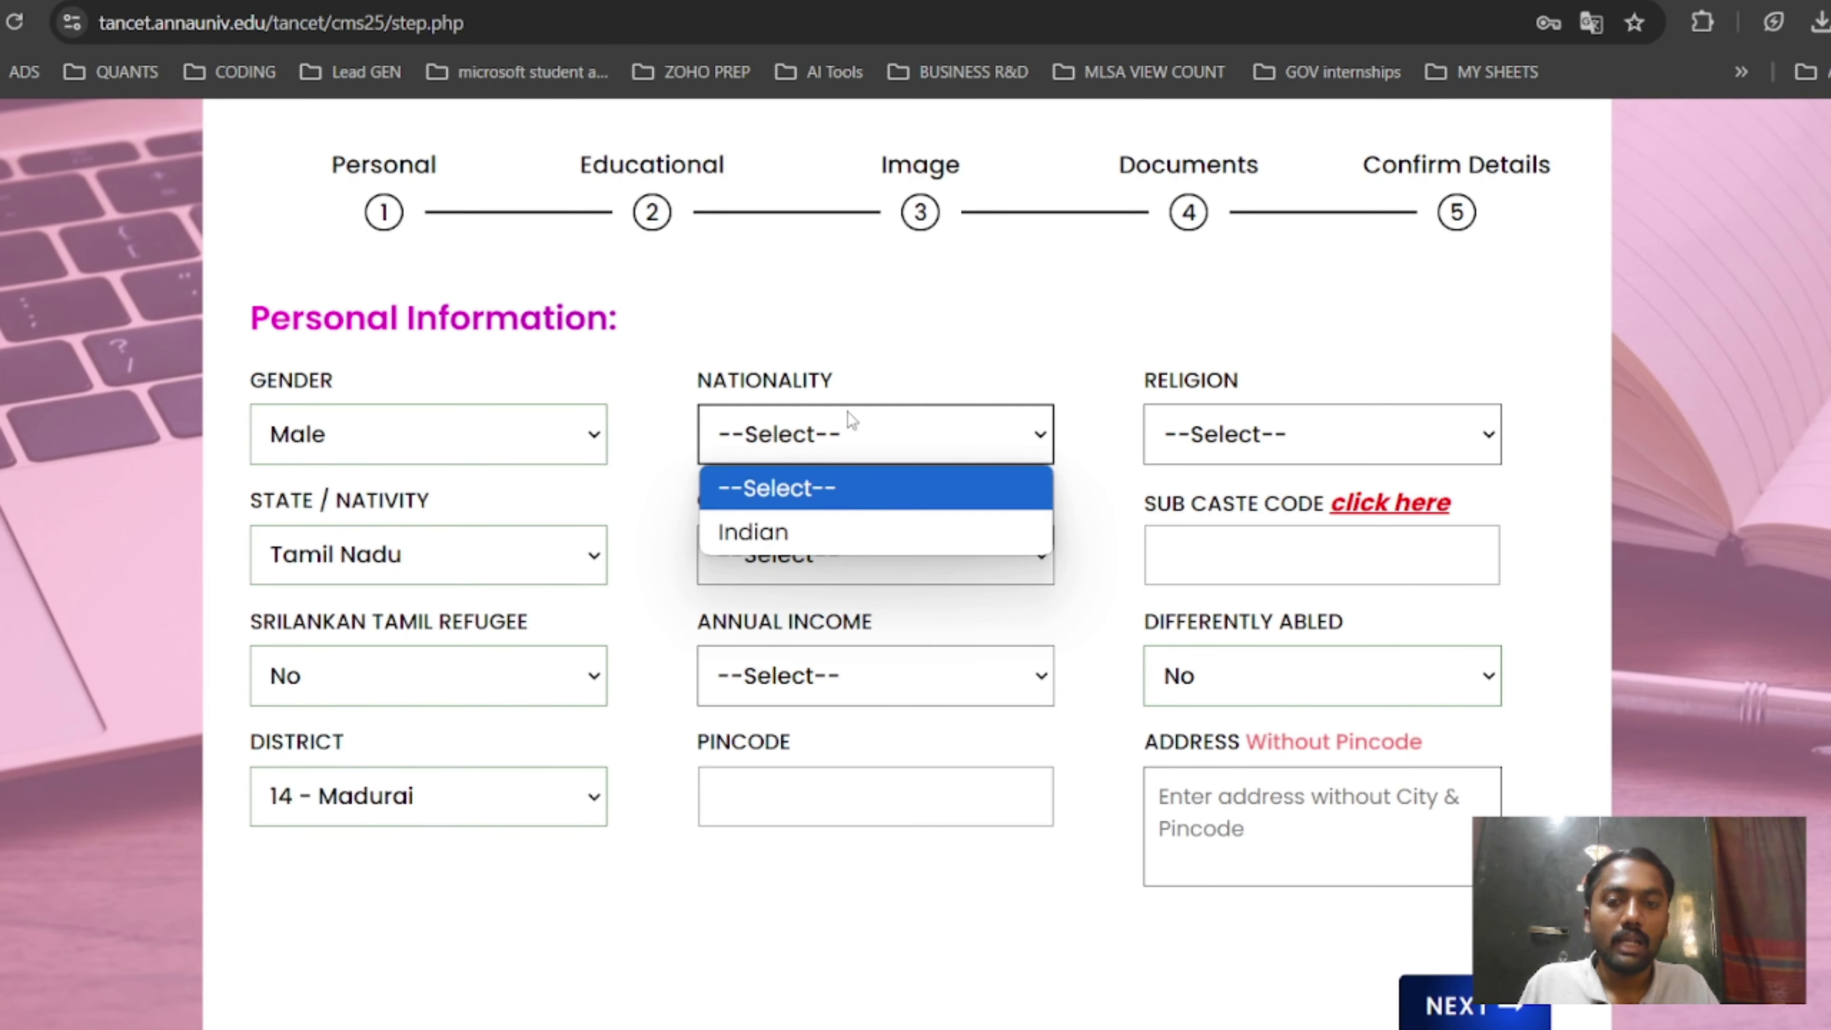
{"action": "left_click", "coordinate": [833, 528]}
{"action": "left_click", "coordinate": [834, 540]}
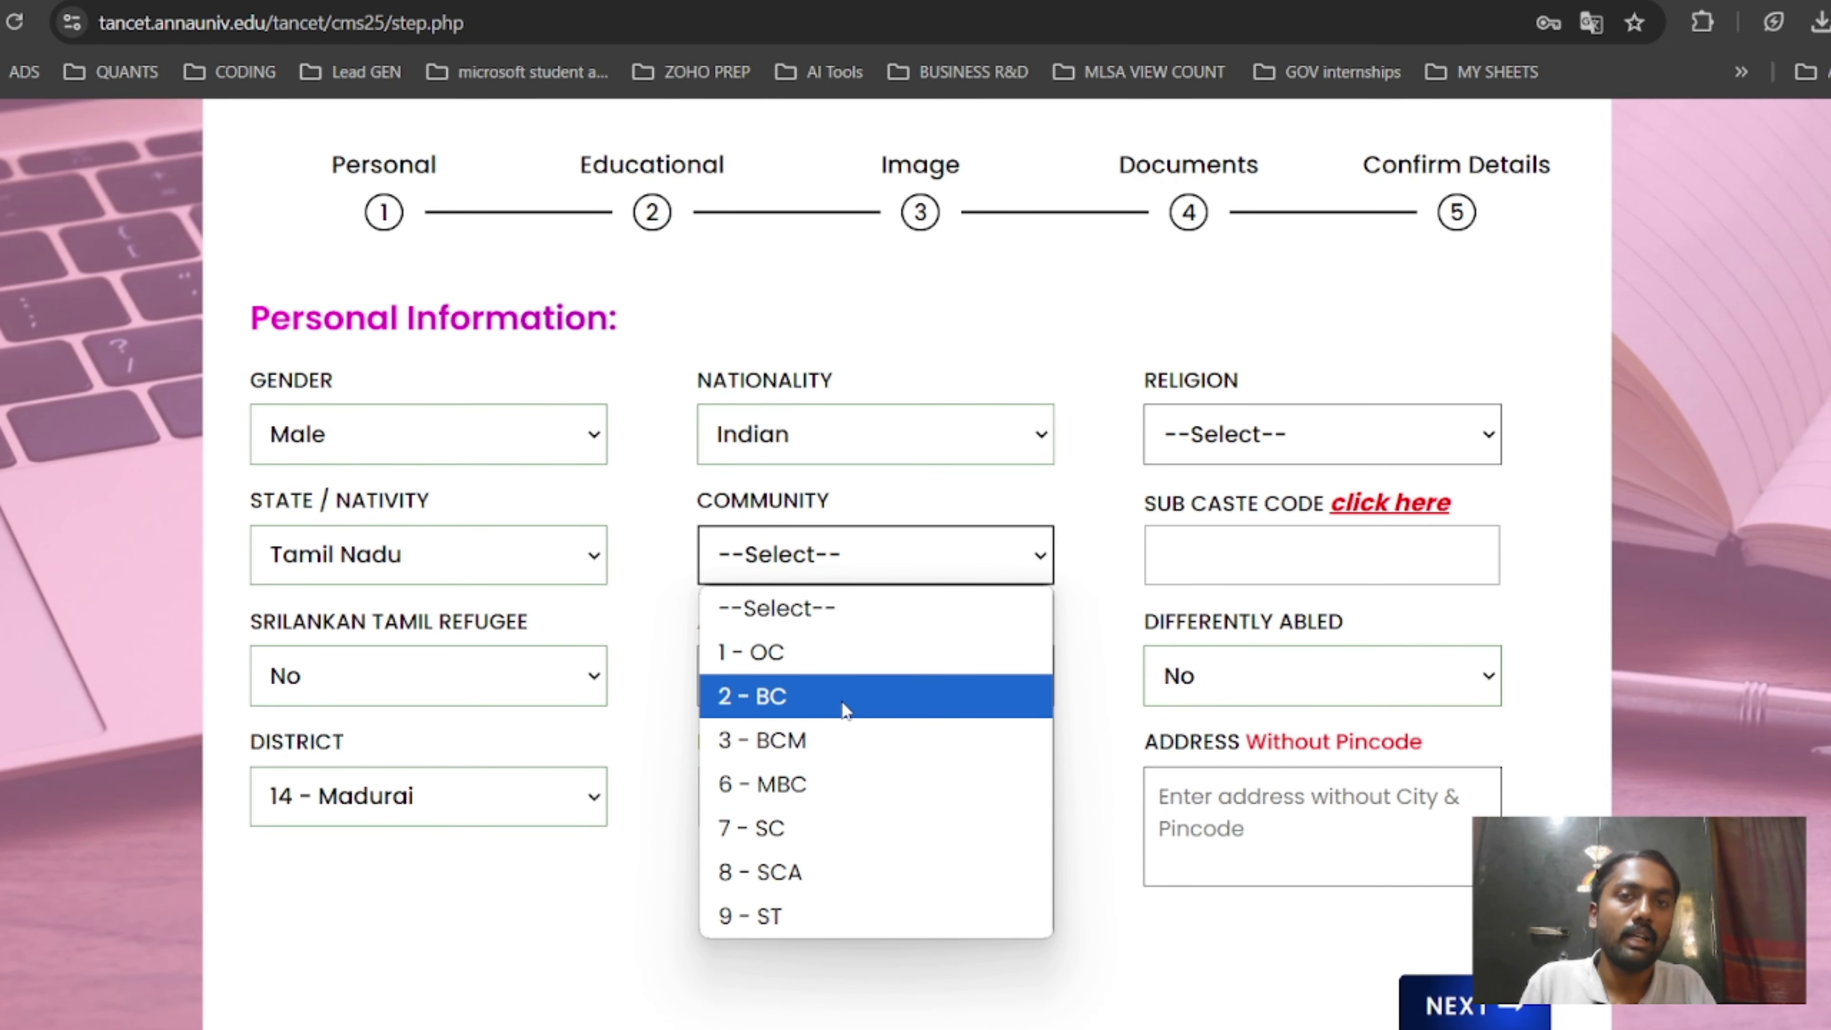
{"action": "left_click", "coordinate": [861, 701]}
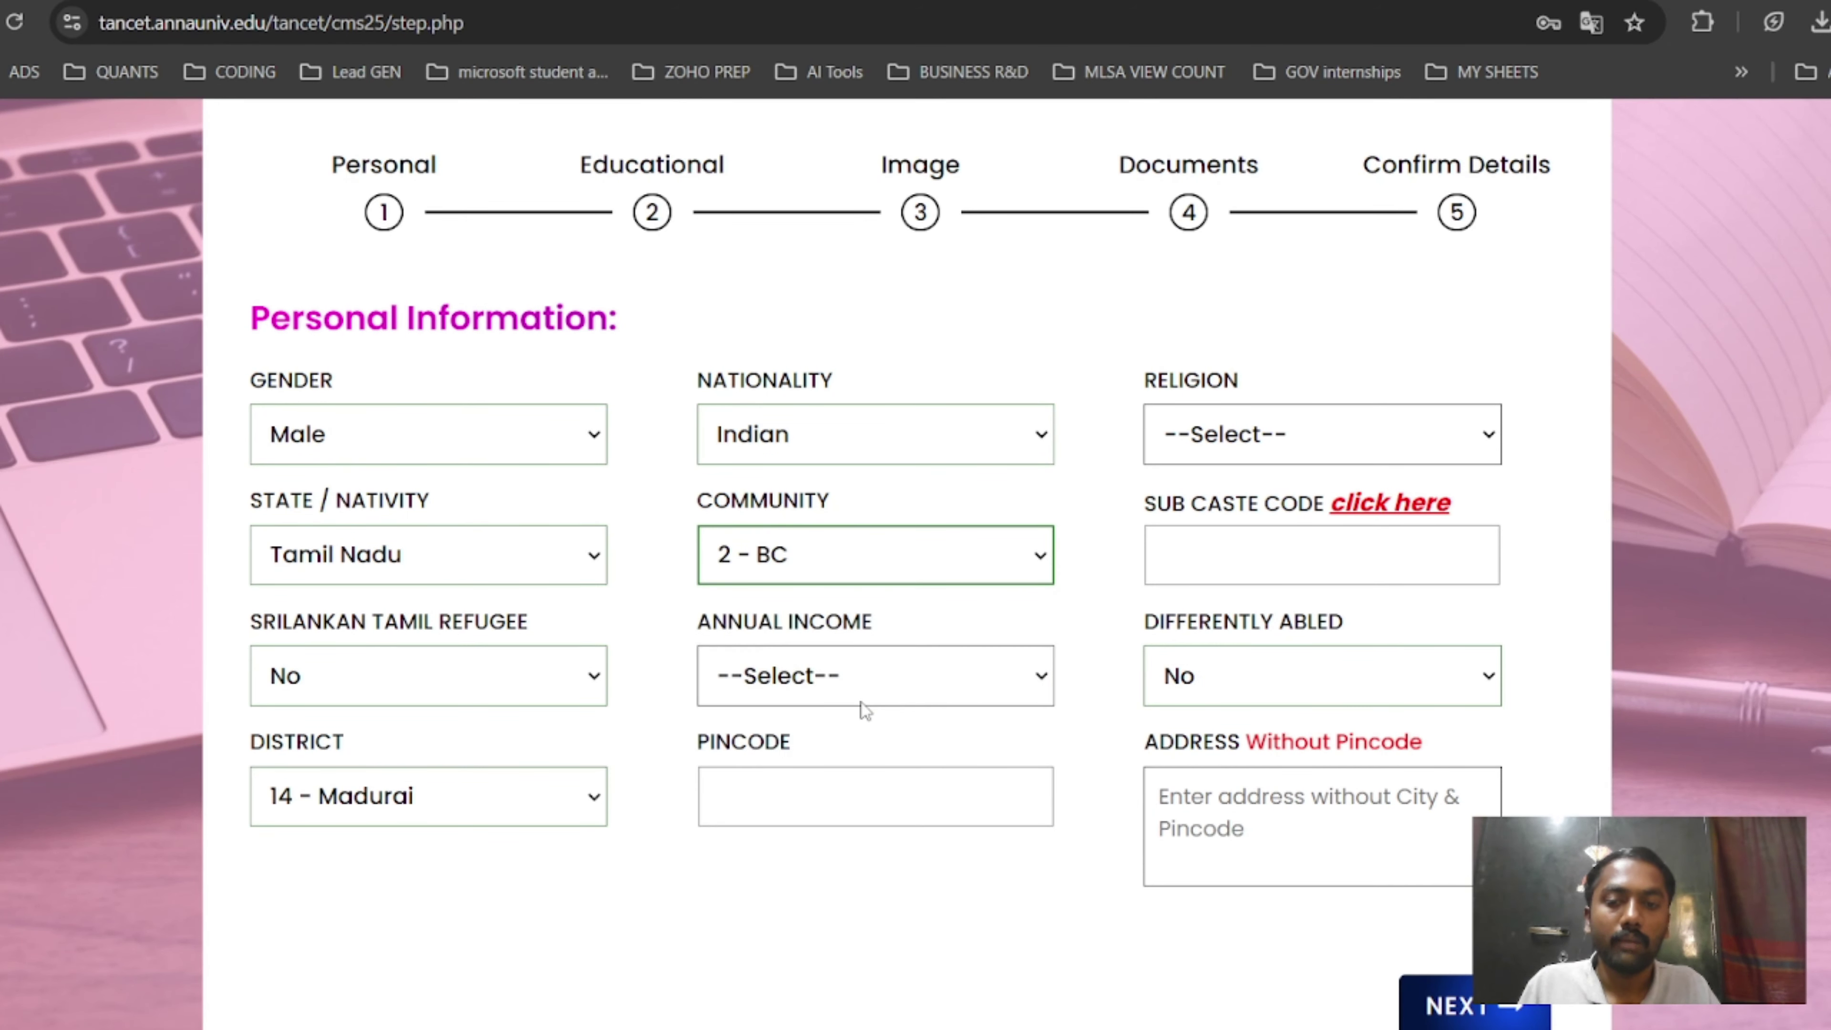
{"action": "left_click", "coordinate": [861, 701]}
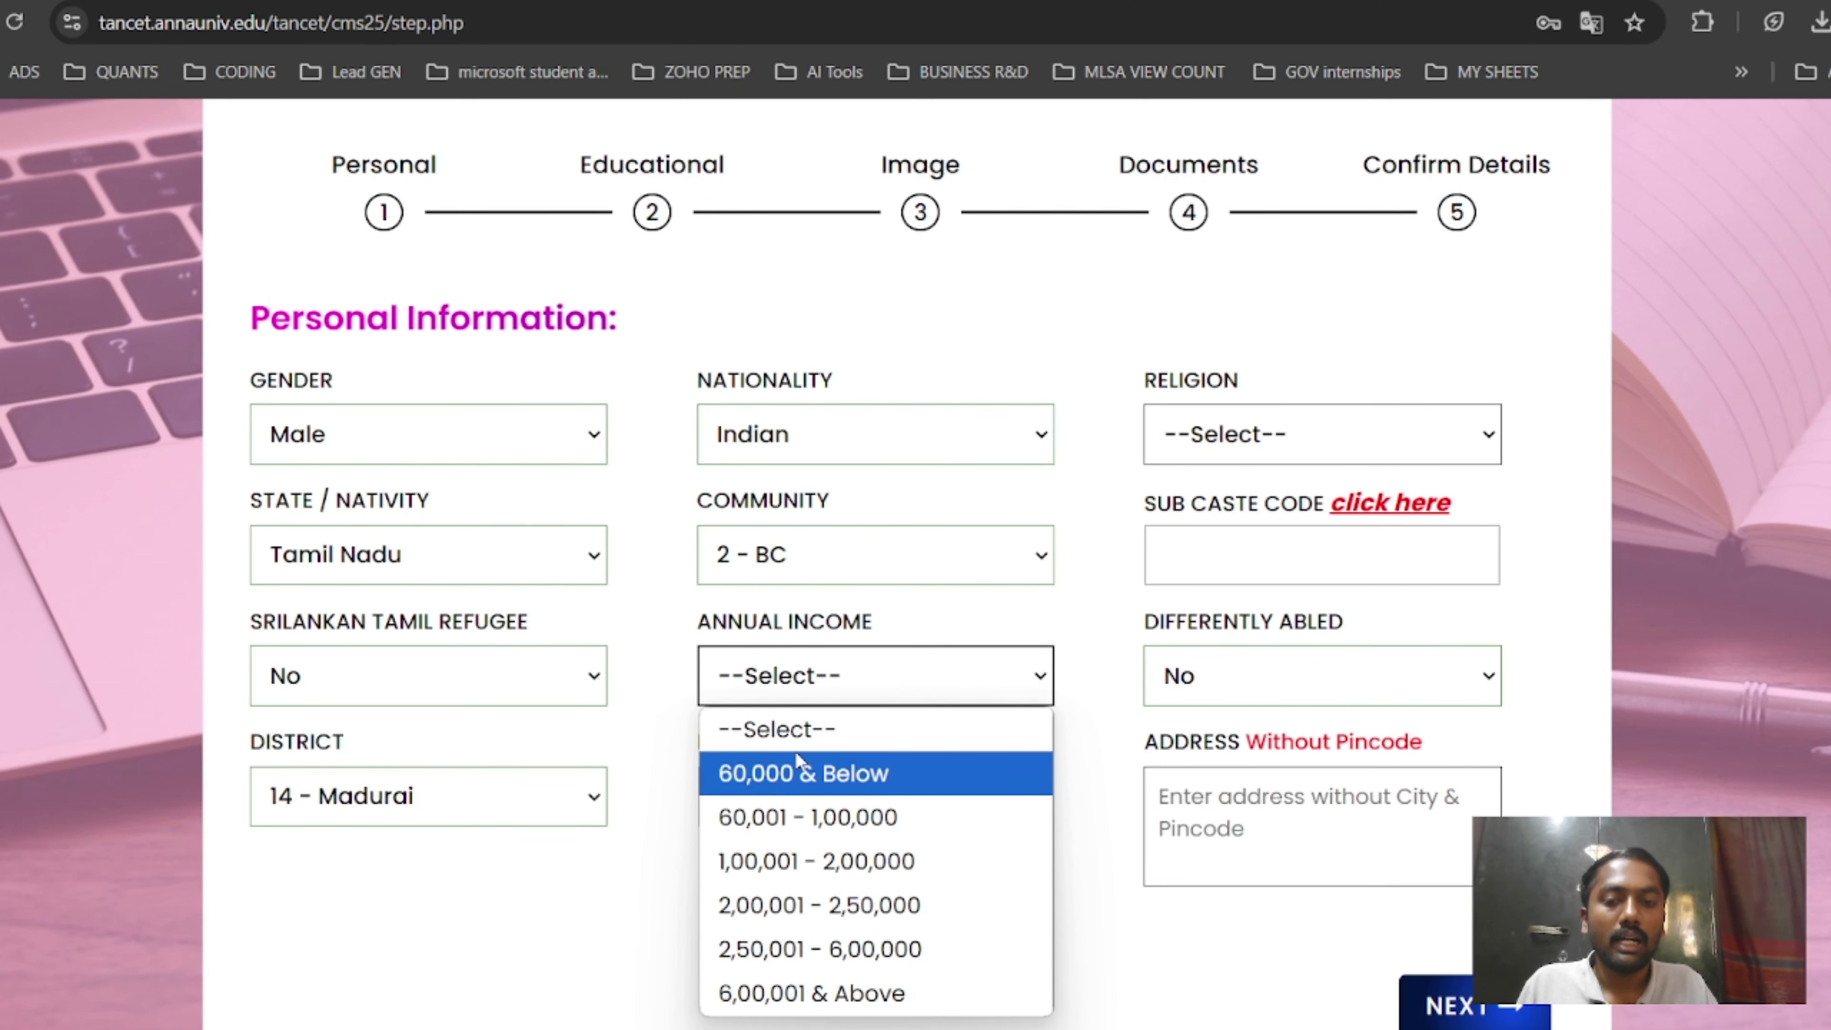
{"action": "left_click", "coordinate": [840, 773]}
{"action": "left_click", "coordinate": [821, 788]}
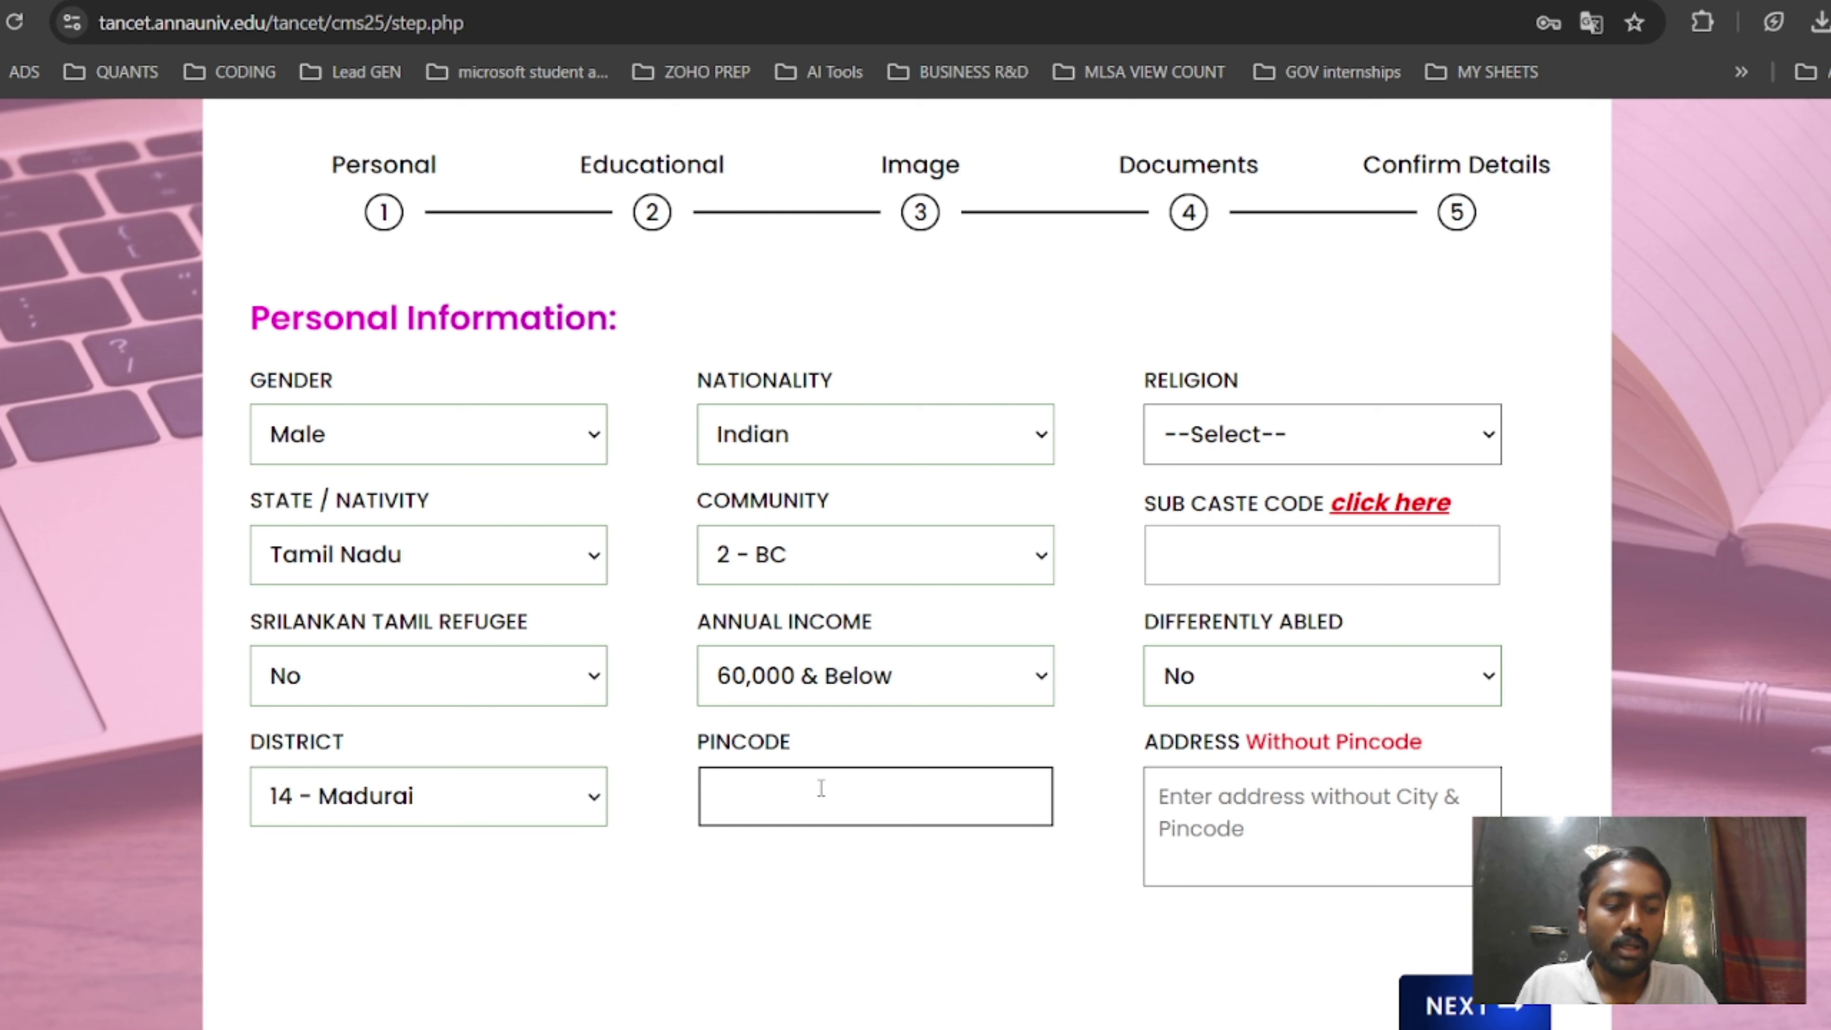
{"action": "type", "text": "625012"}
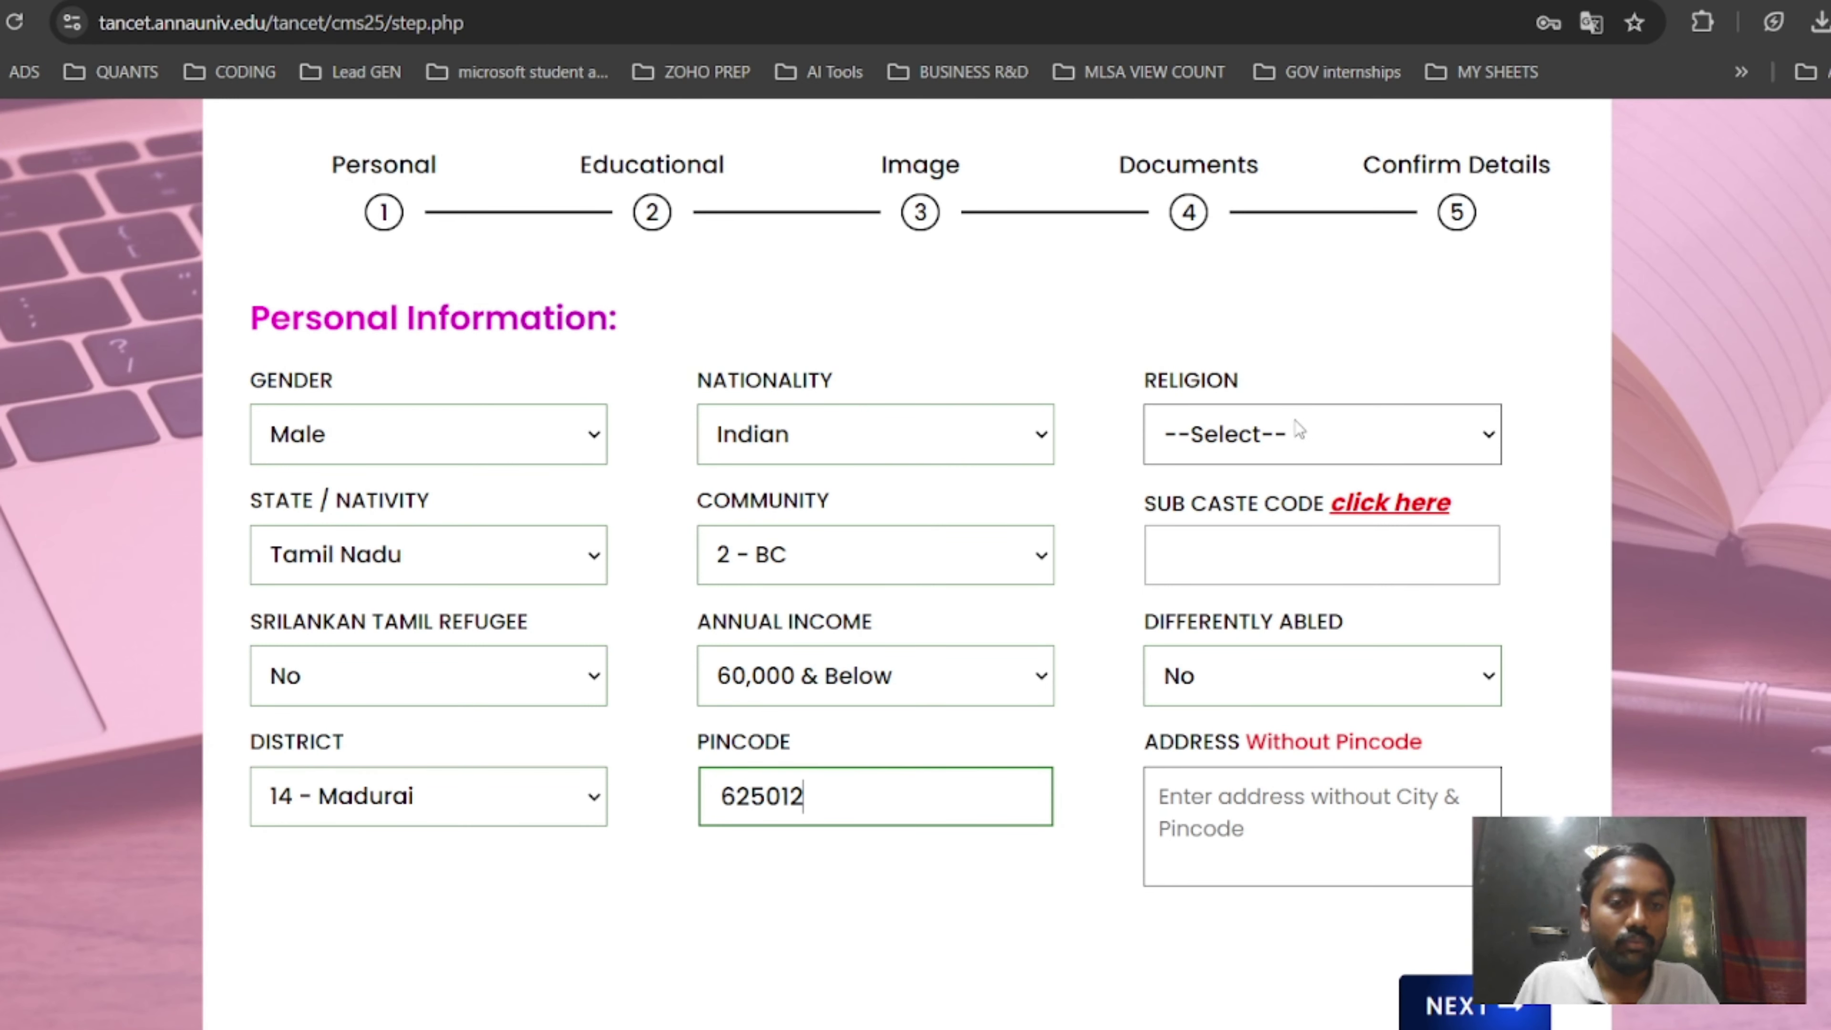
Set religion to HINDU and open the list of communities PDF for sub caste codes.
{"action": "left_click", "coordinate": [1279, 428]}
{"action": "left_click", "coordinate": [1224, 600]}
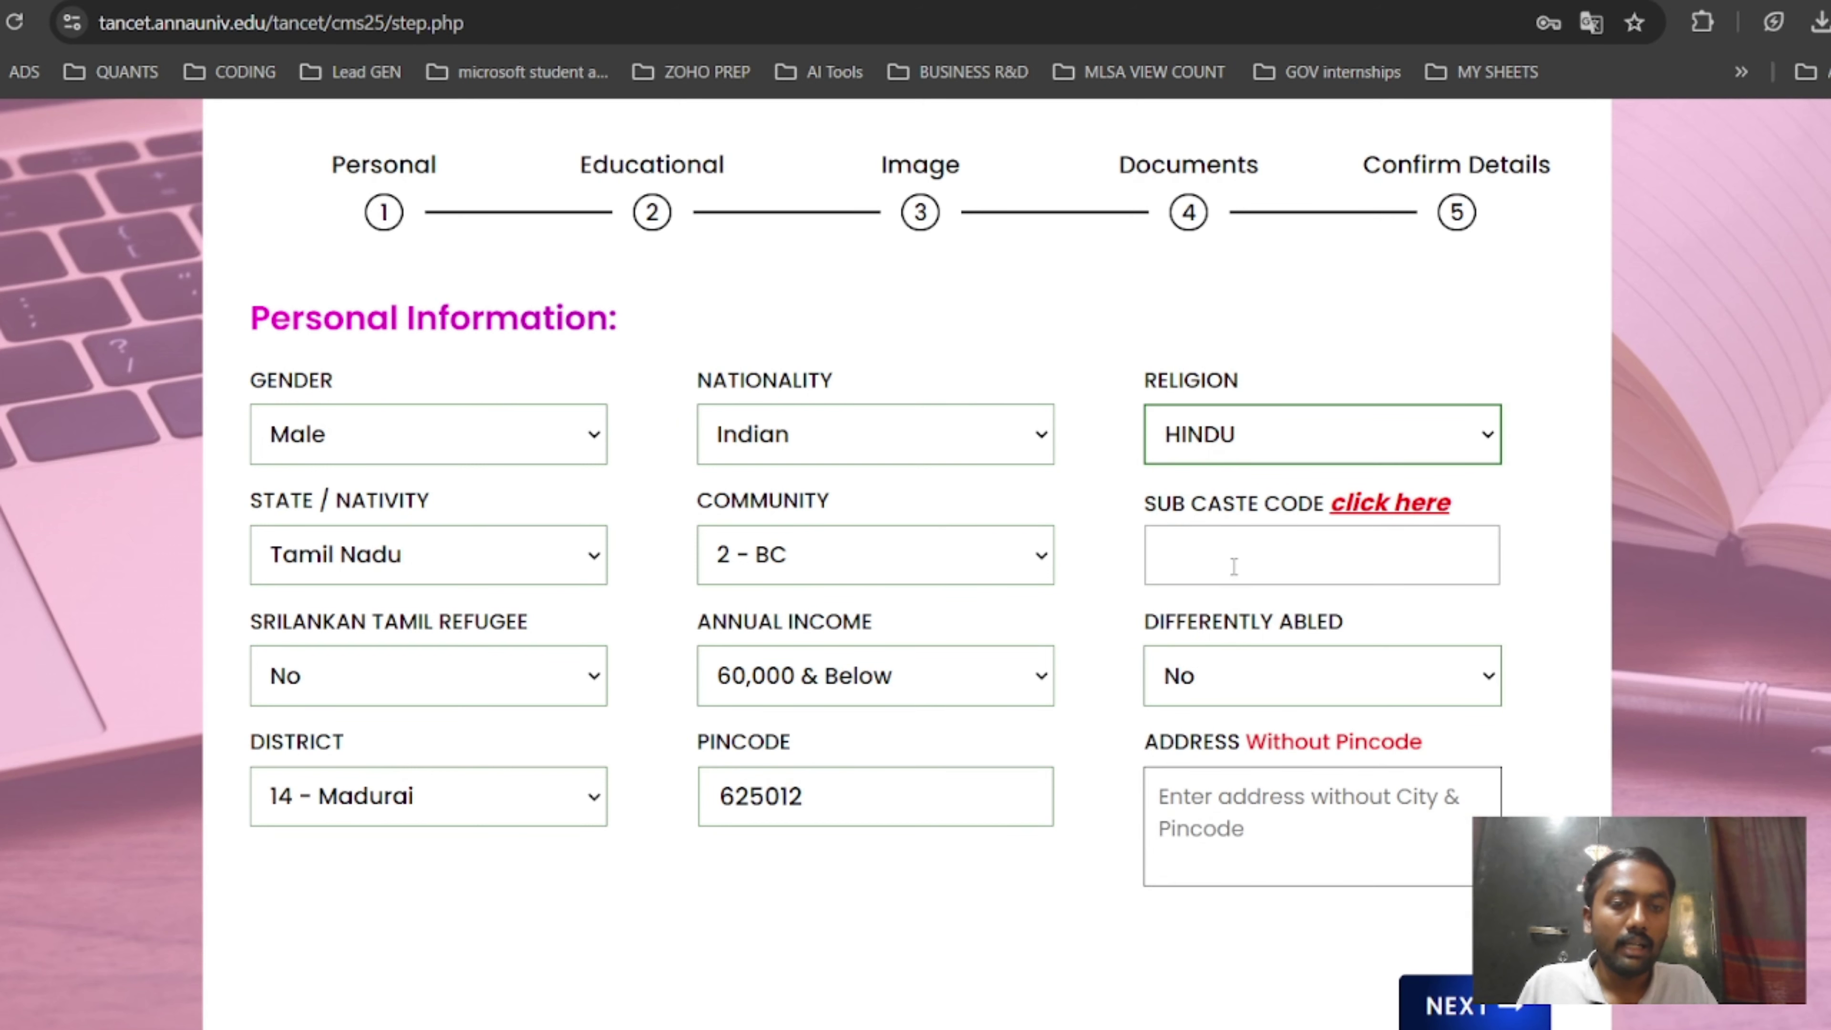
{"action": "left_click", "coordinate": [1235, 566]}
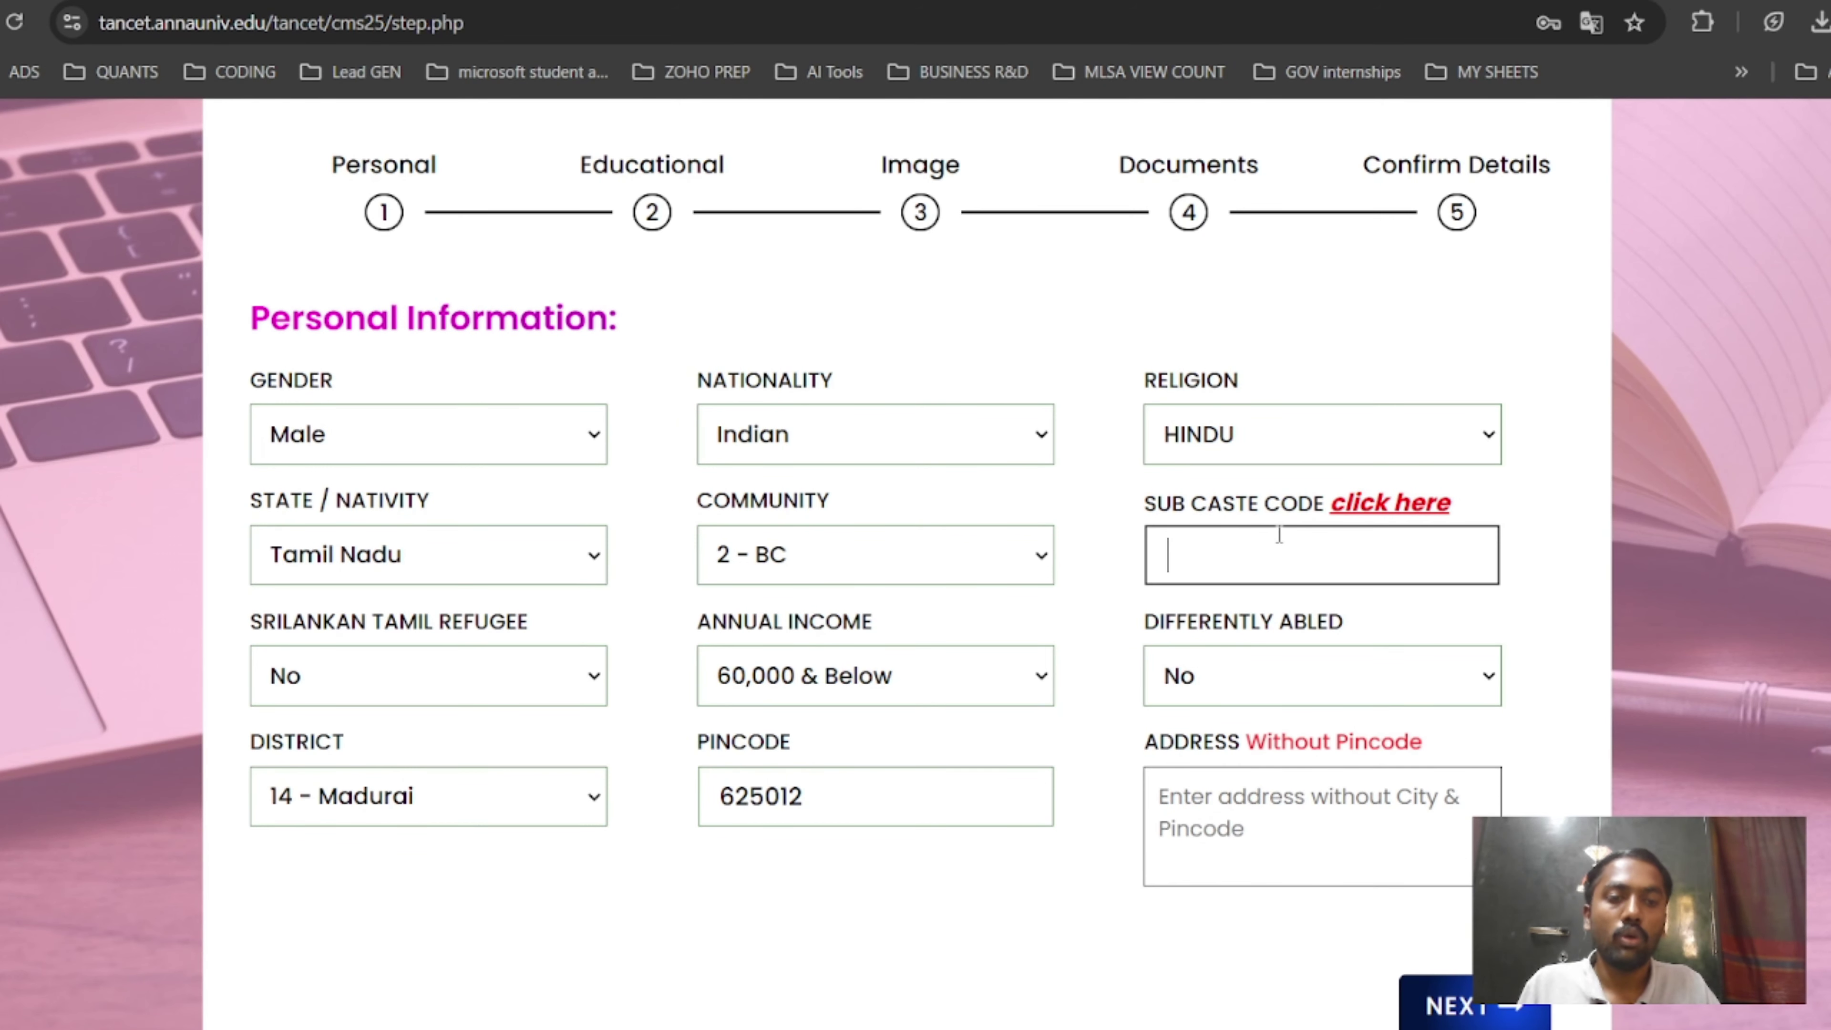
{"action": "left_click", "coordinate": [1365, 503]}
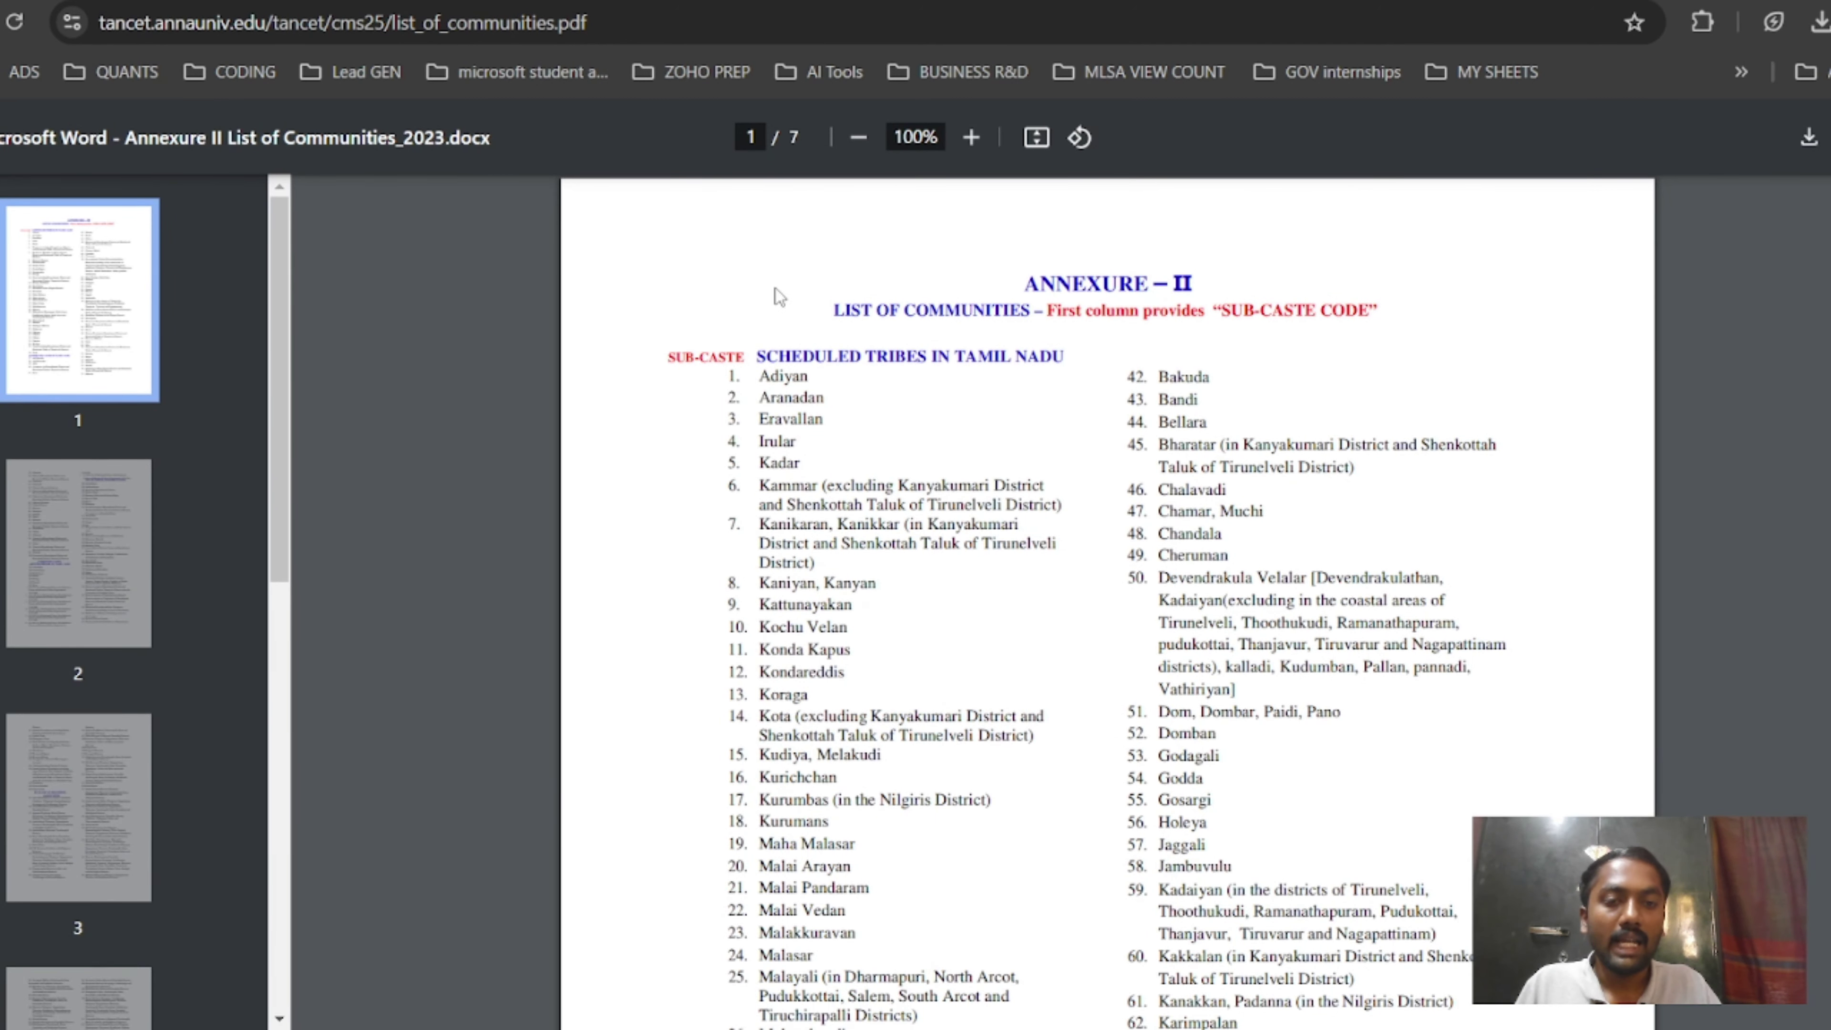
Scroll through list_of_communities.pdf toward the Scheduled Castes sub-caste codes.
{"action": "scroll", "coordinate": [1205, 455], "scroll_direction": "down", "scroll_amount": 5}
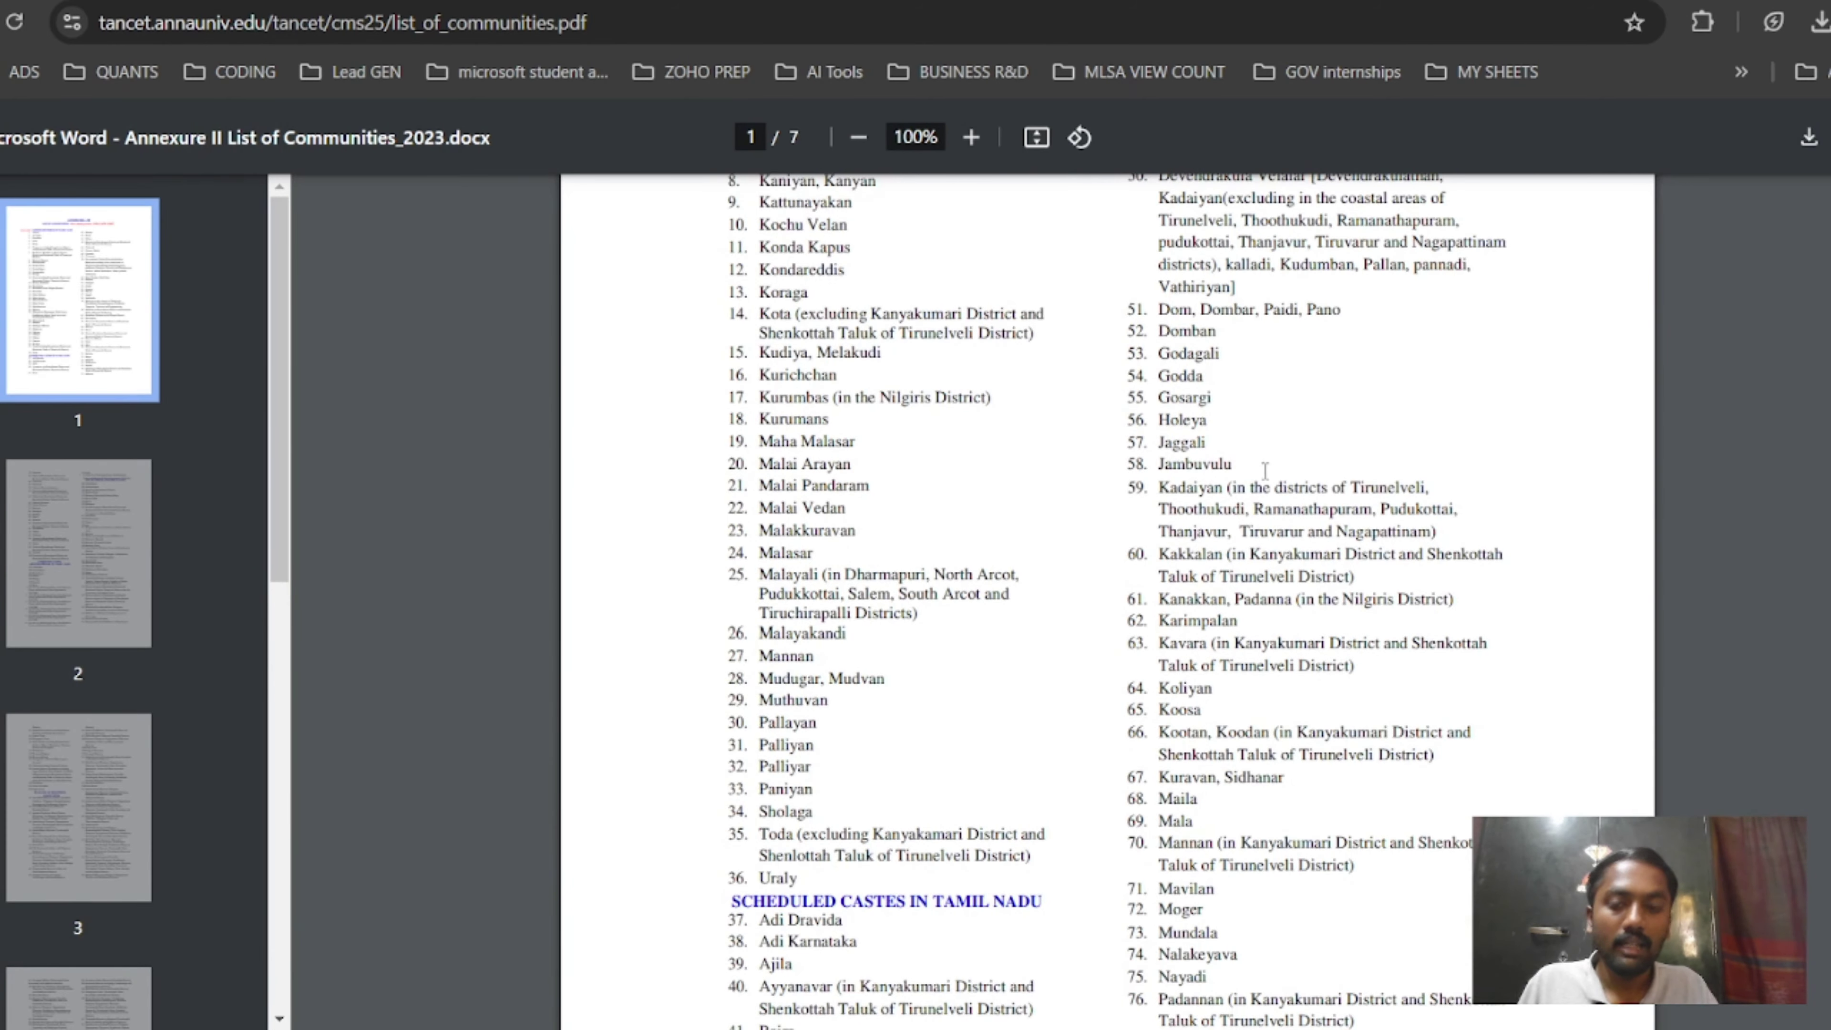
{"action": "key", "text": "ctrl+f"}
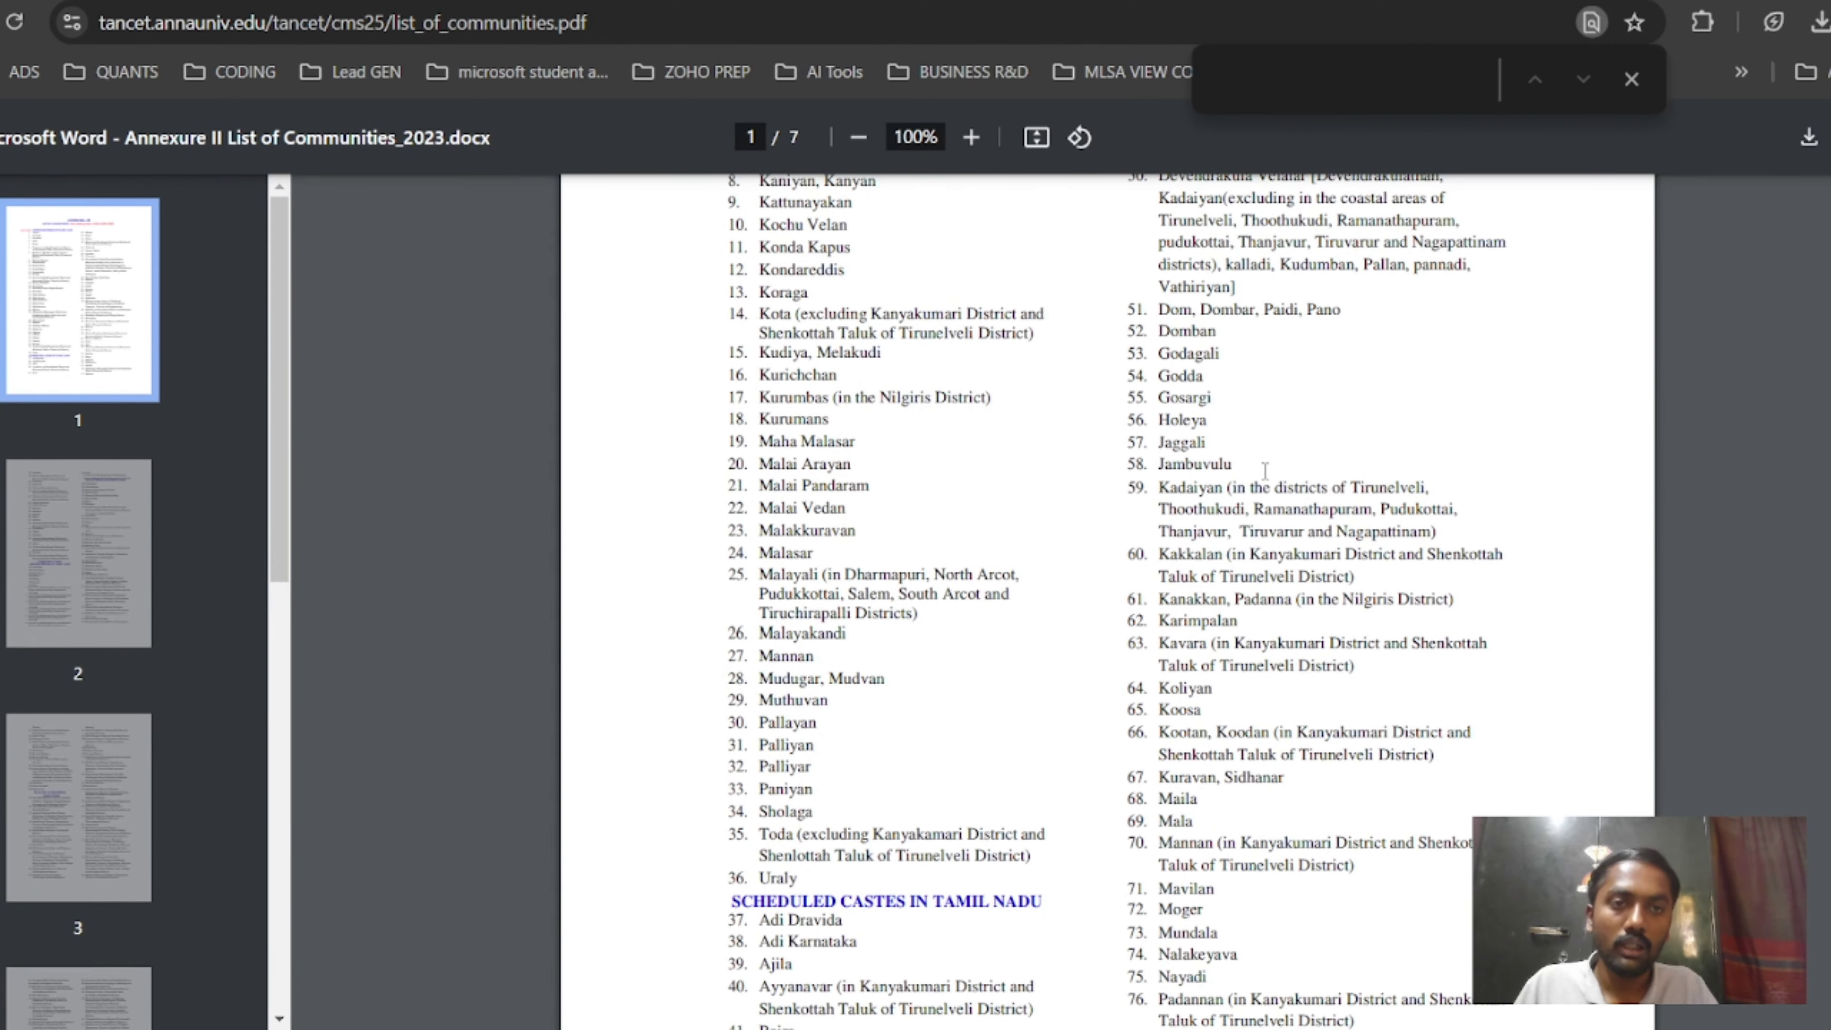
{"action": "left_click", "coordinate": [1632, 75]}
{"action": "scroll", "coordinate": [1379, 395], "scroll_direction": "down", "scroll_amount": 5}
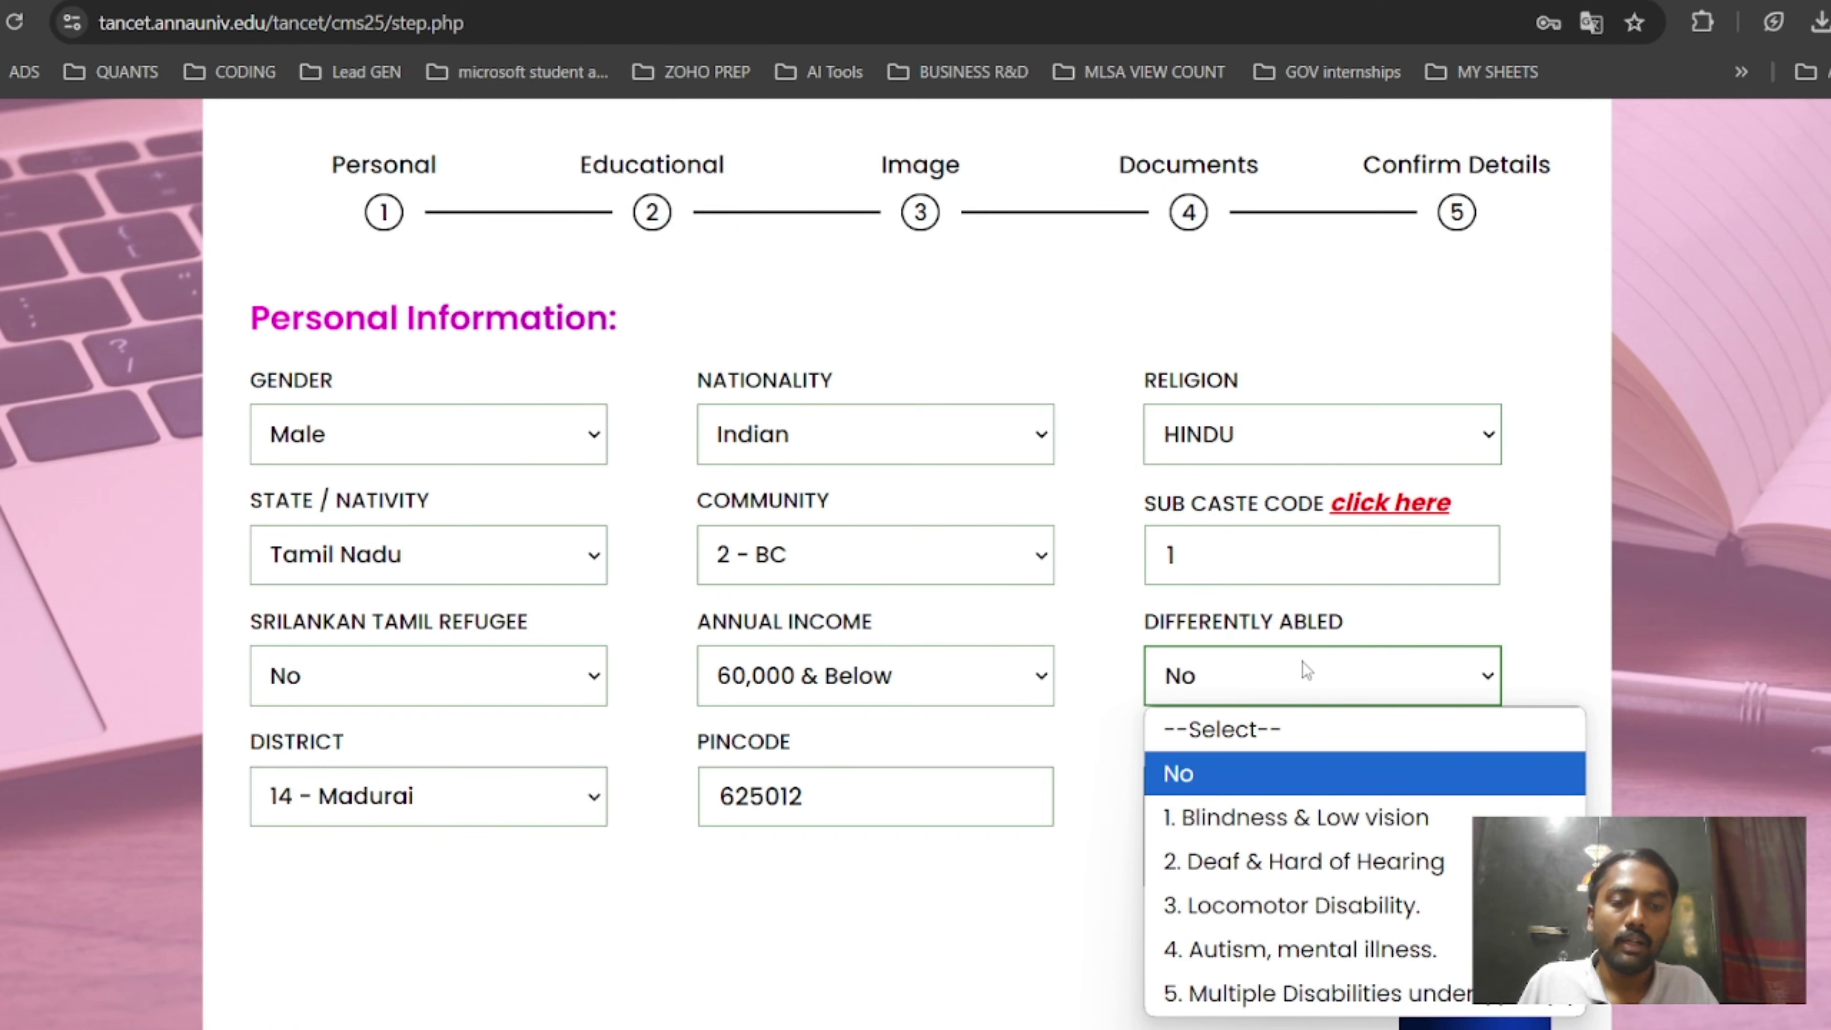
Keep Differently Abled at No and enter 'madurai' as the address.
{"action": "left_click", "coordinate": [1306, 671]}
{"action": "left_click", "coordinate": [1263, 803]}
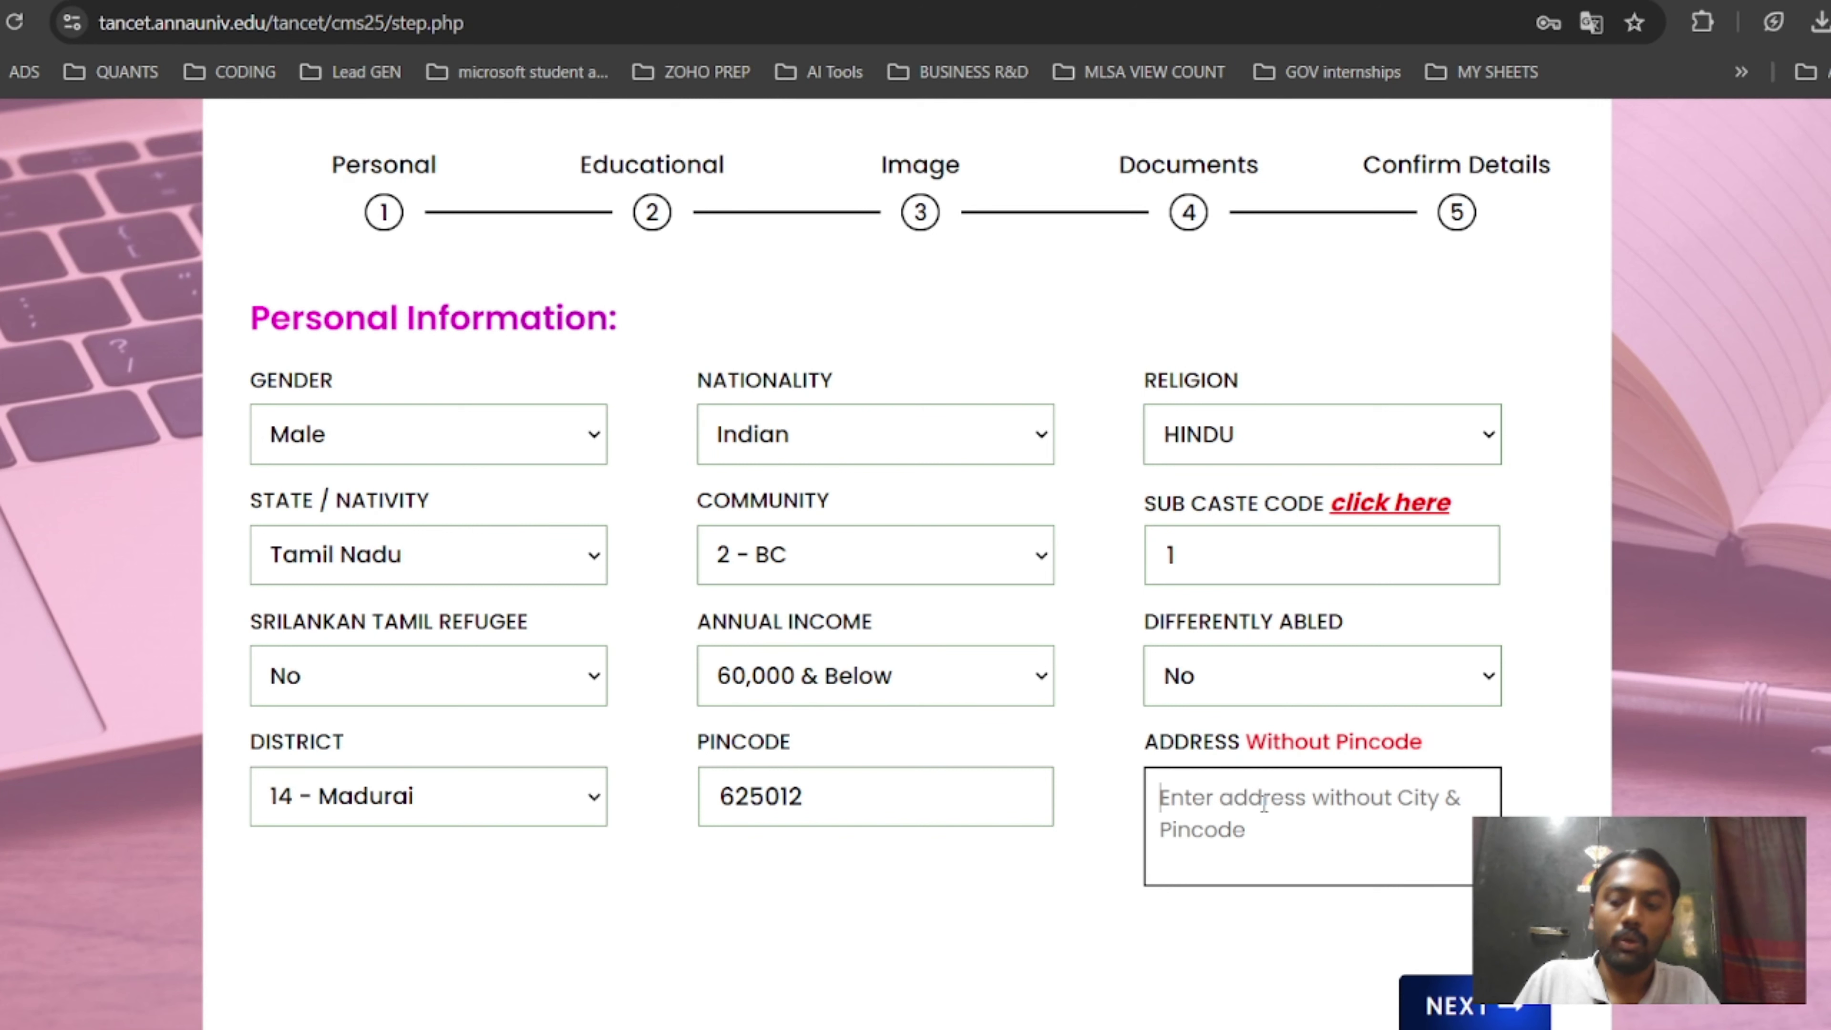
{"action": "type", "text": "madur"}
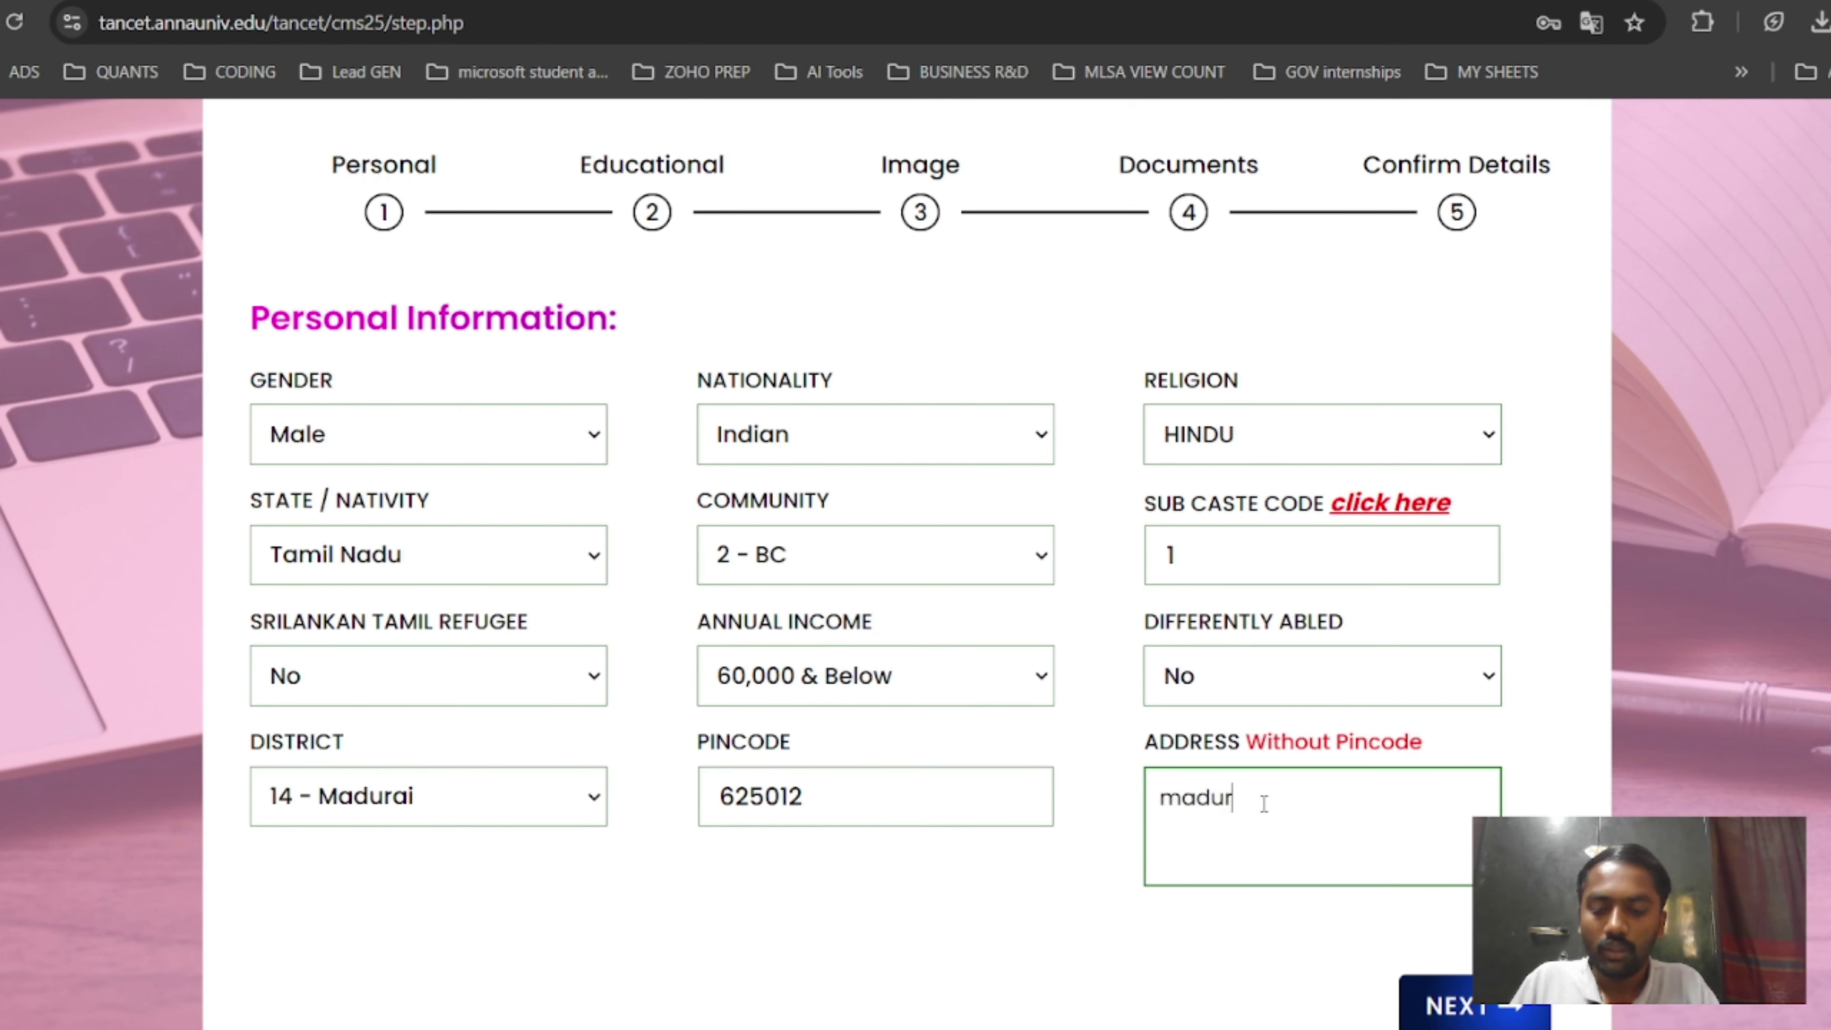
{"action": "type", "text": "ai"}
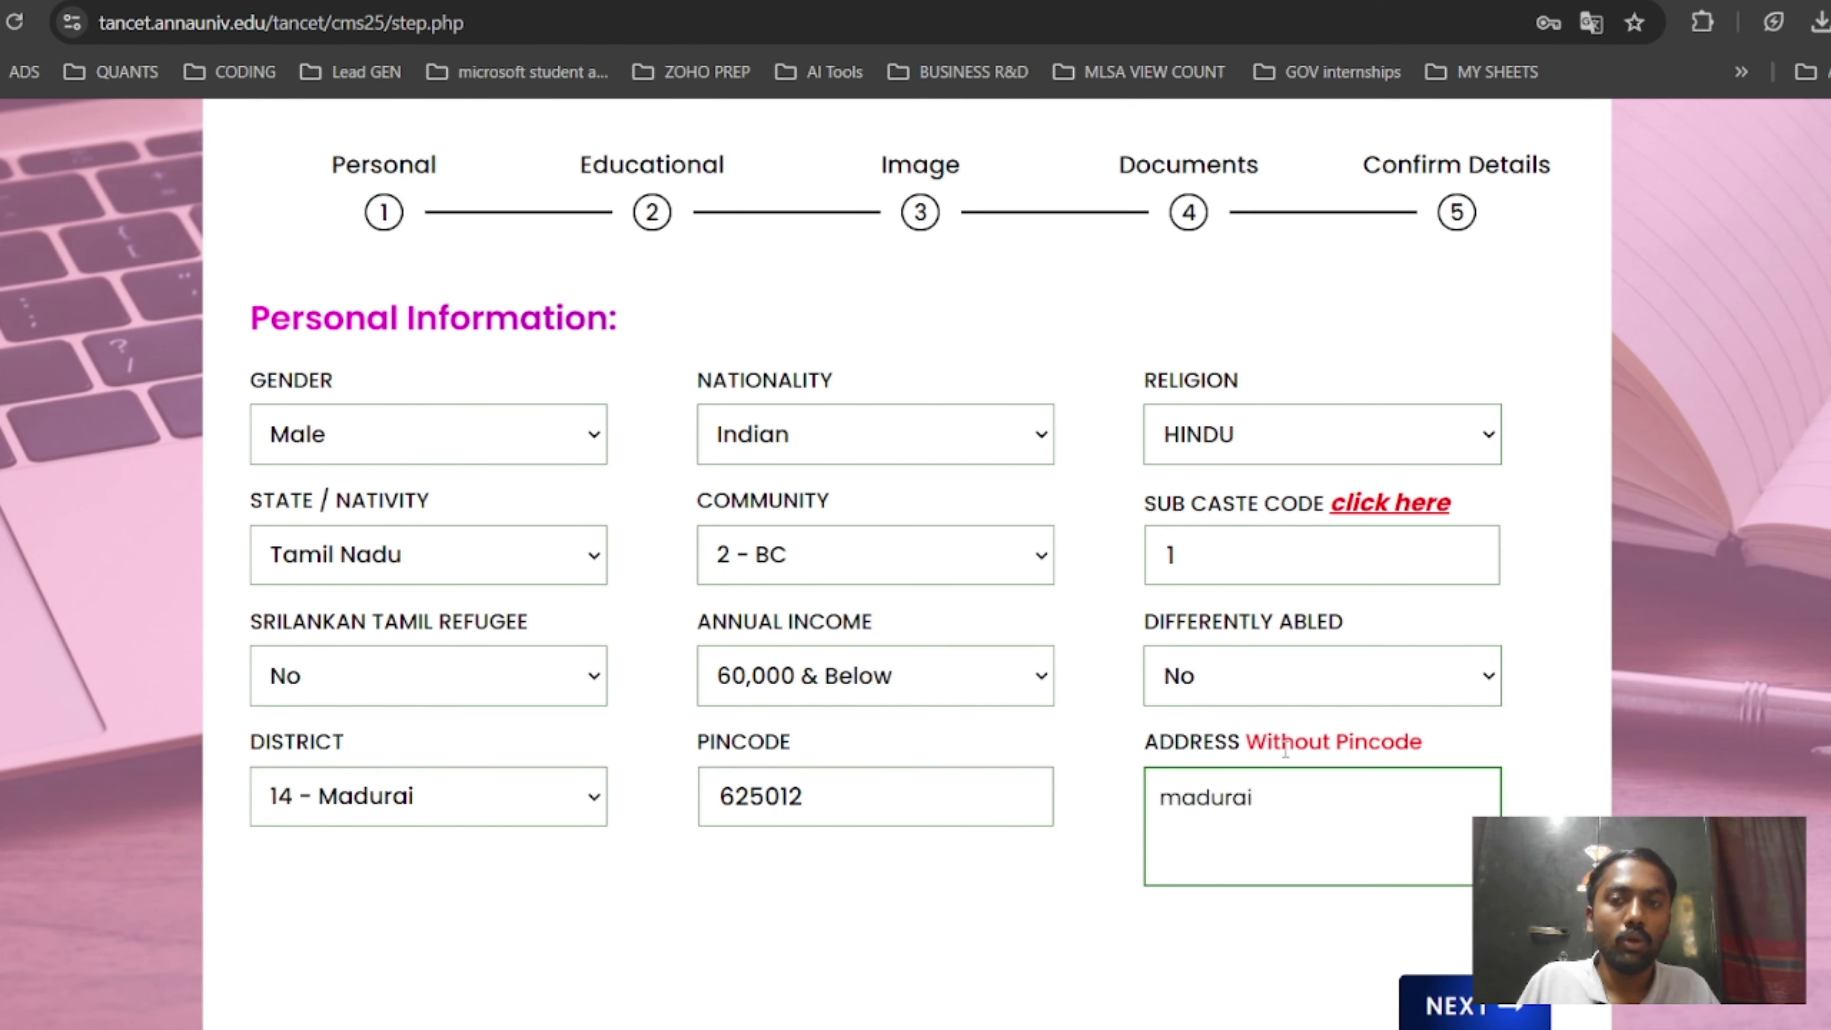
{"action": "scroll", "coordinate": [1414, 649], "scroll_direction": "down", "scroll_amount": 3}
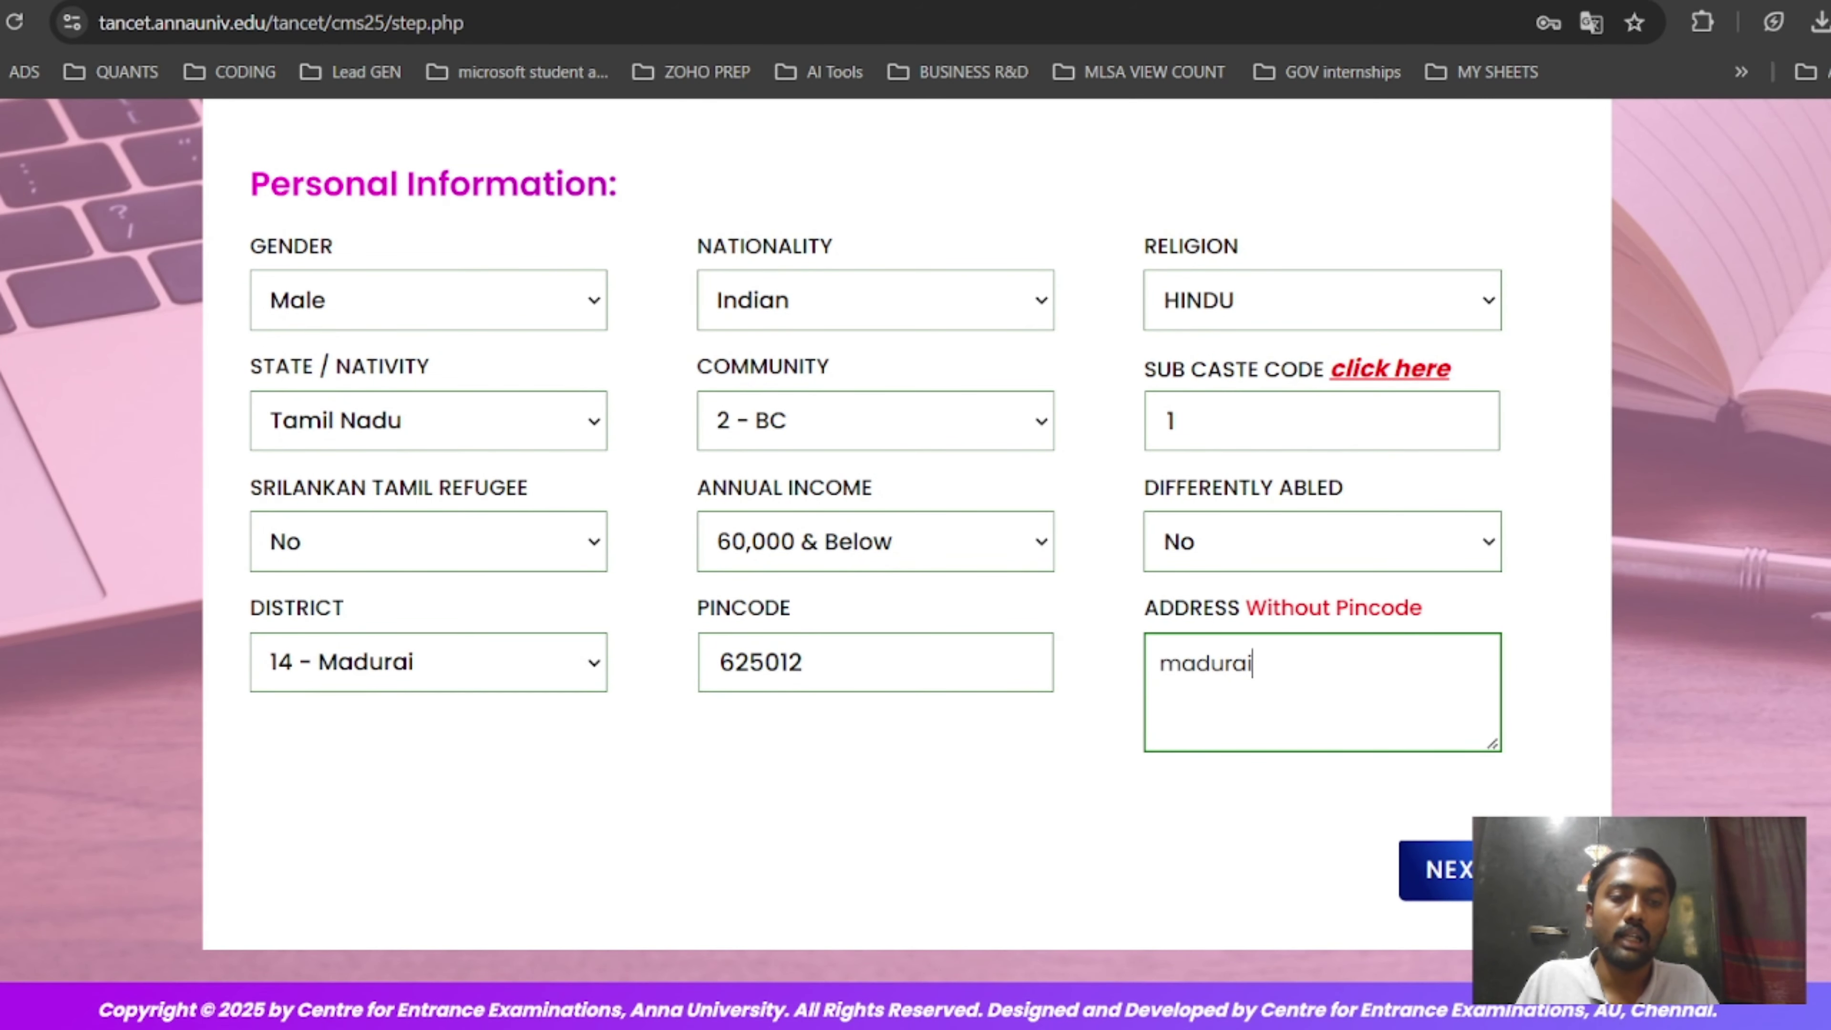
Advance to Education Details and enter the SSLC and other register numbers.
{"action": "left_click", "coordinate": [1438, 870]}
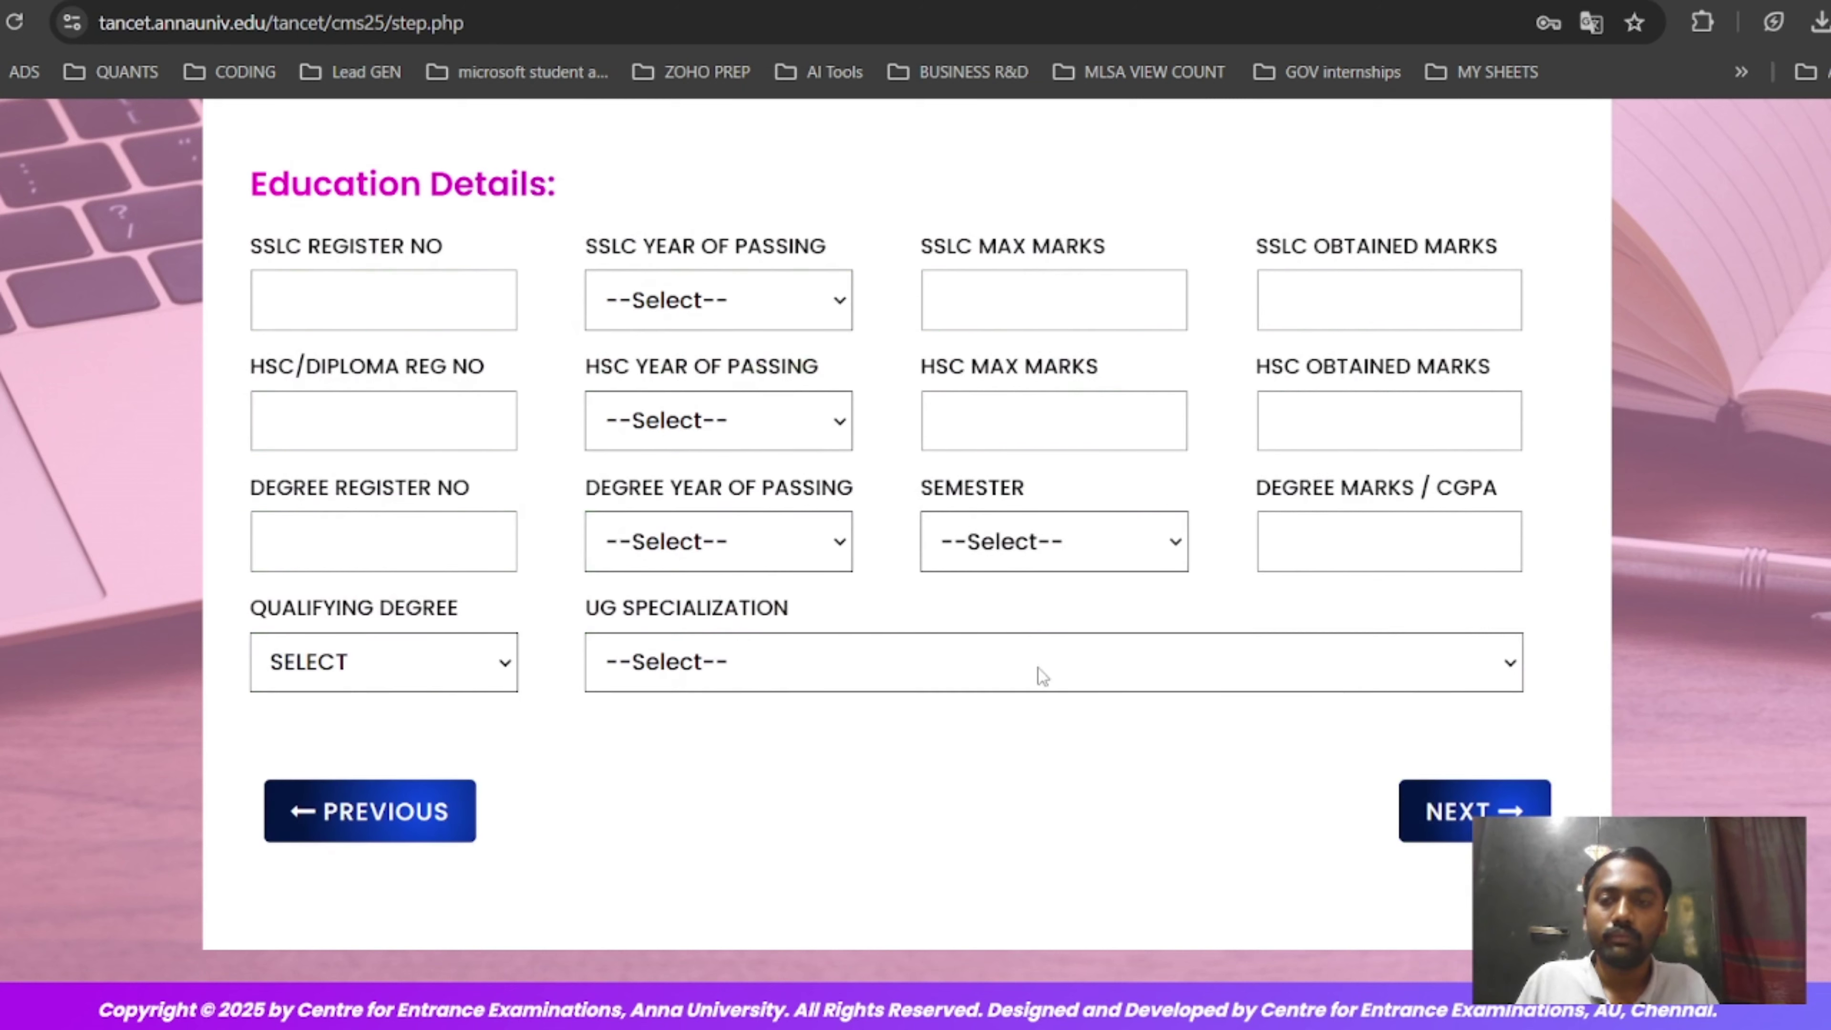
{"action": "left_click", "coordinate": [311, 290]}
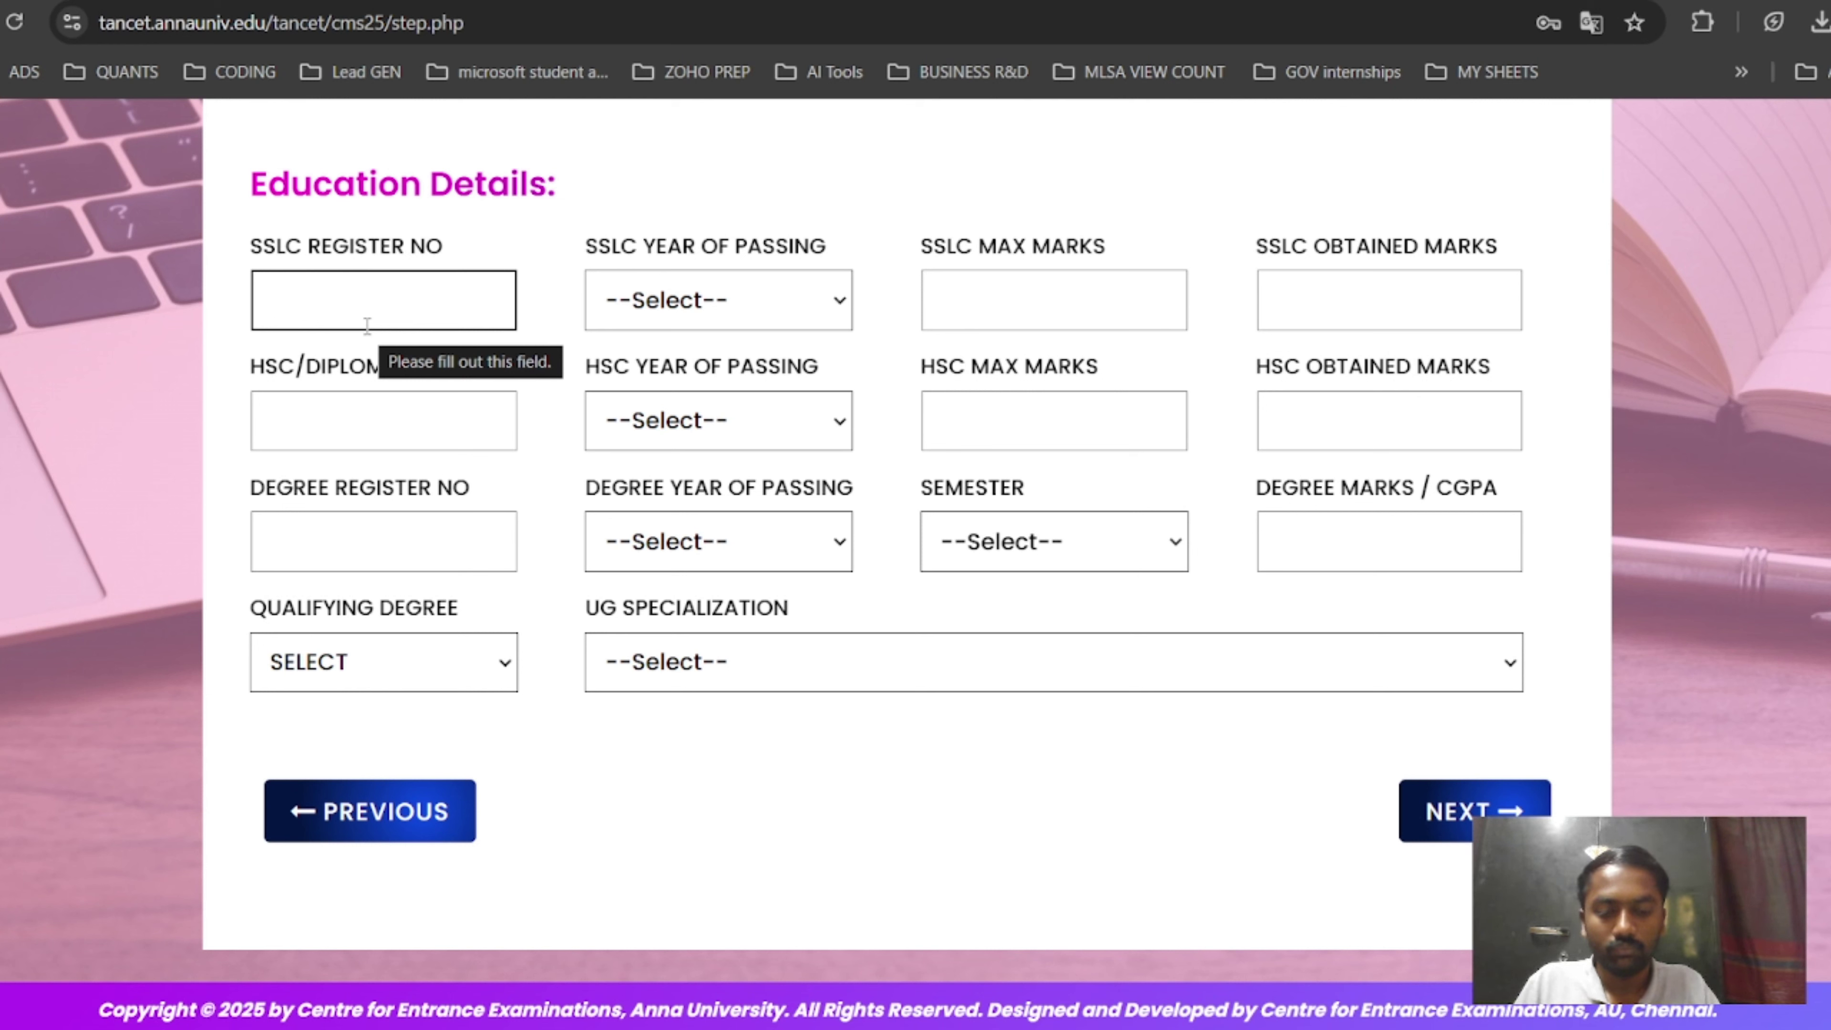
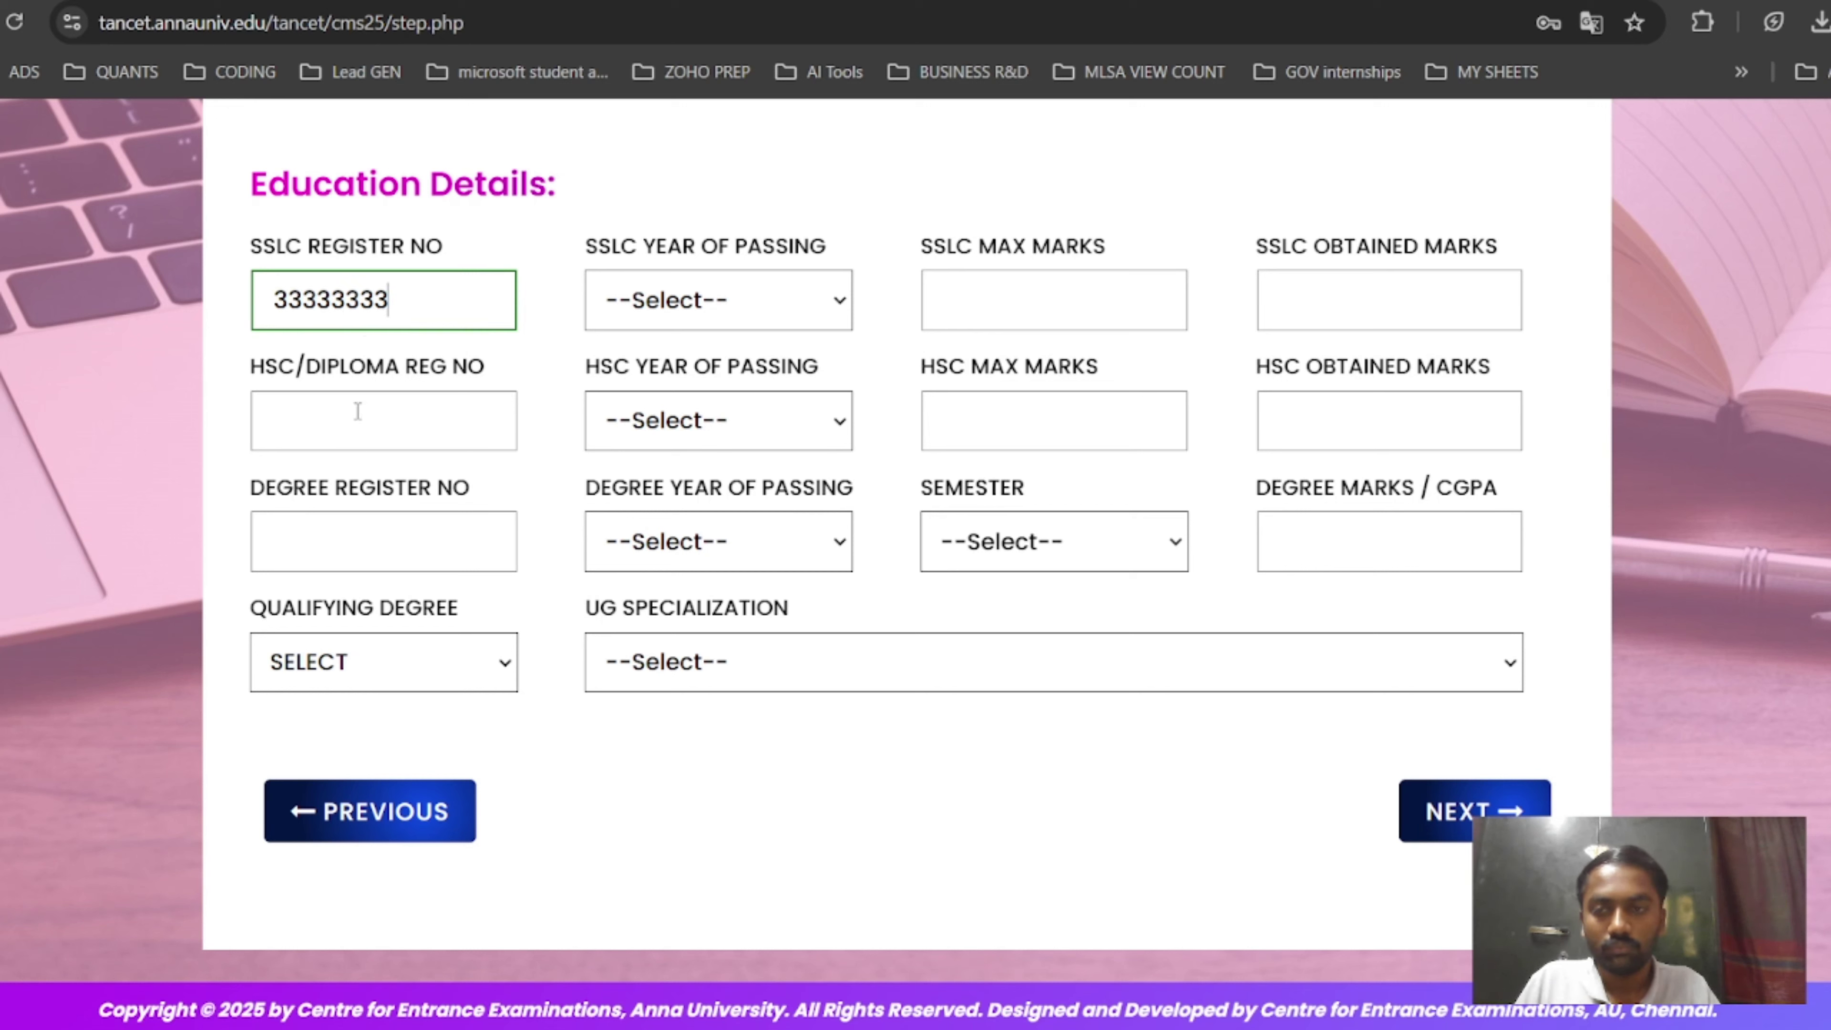
{"action": "key", "text": "BackSpace"}
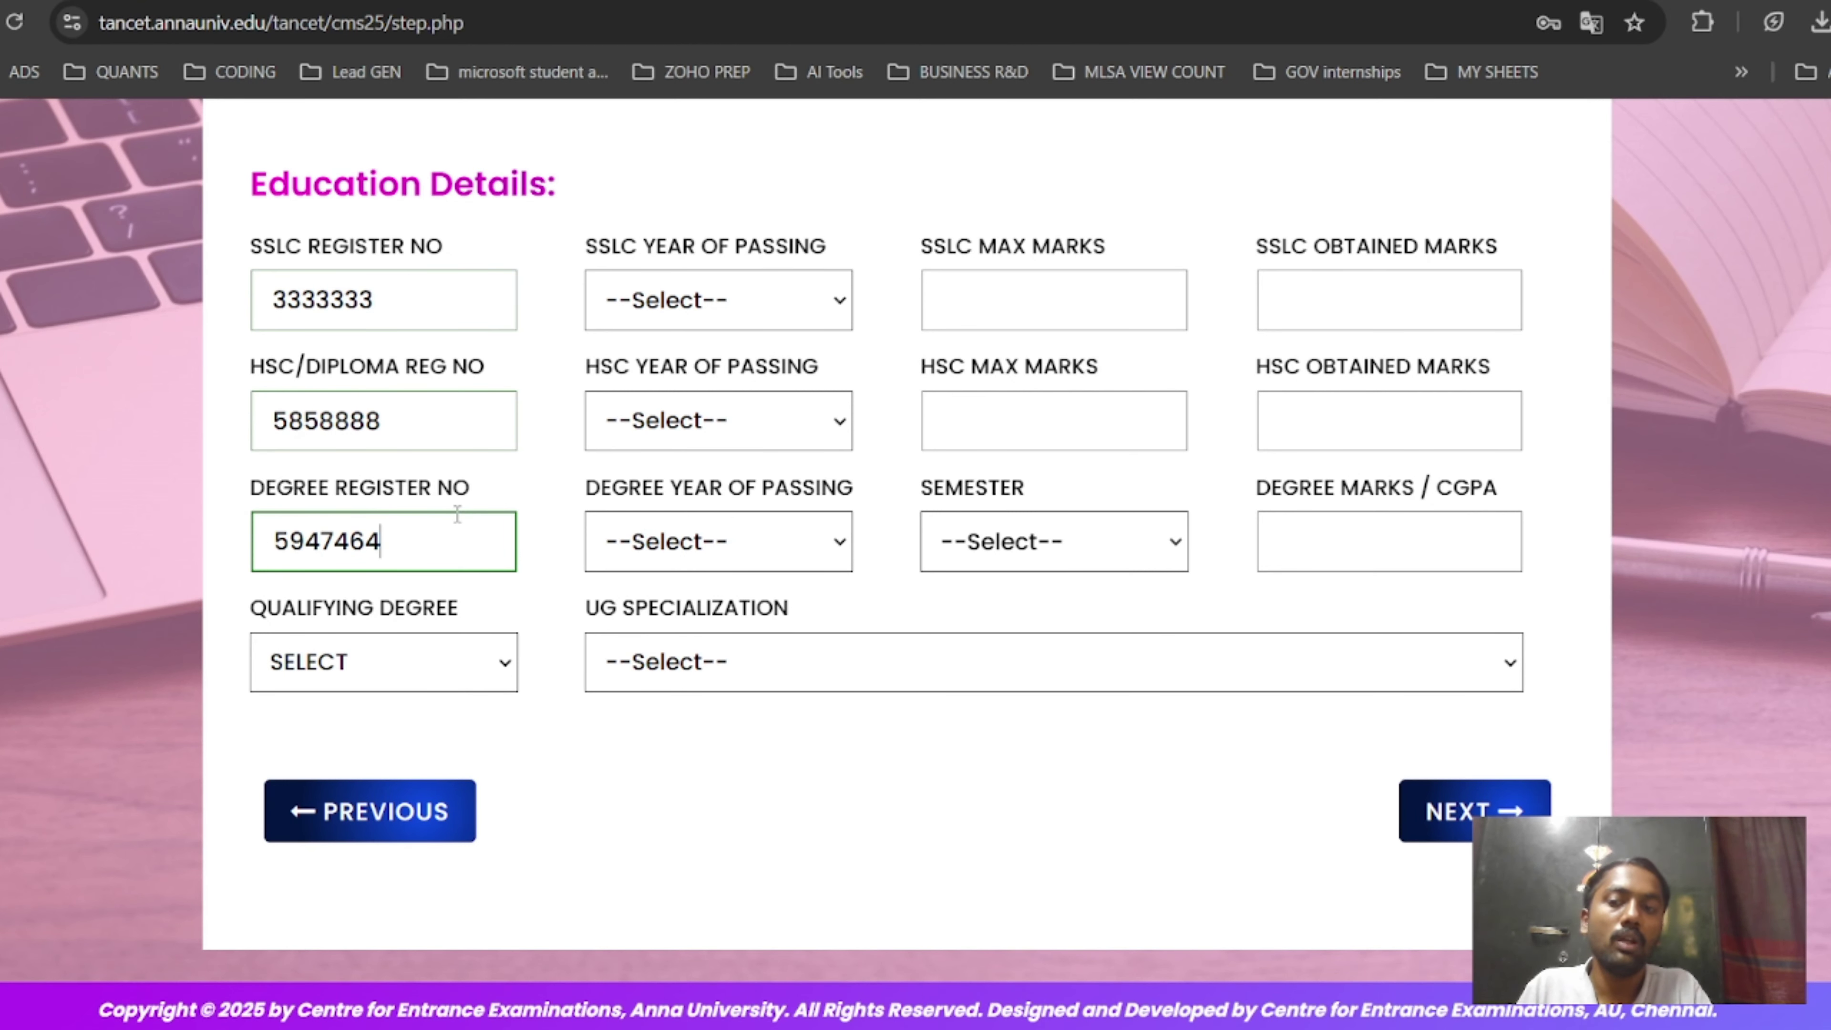
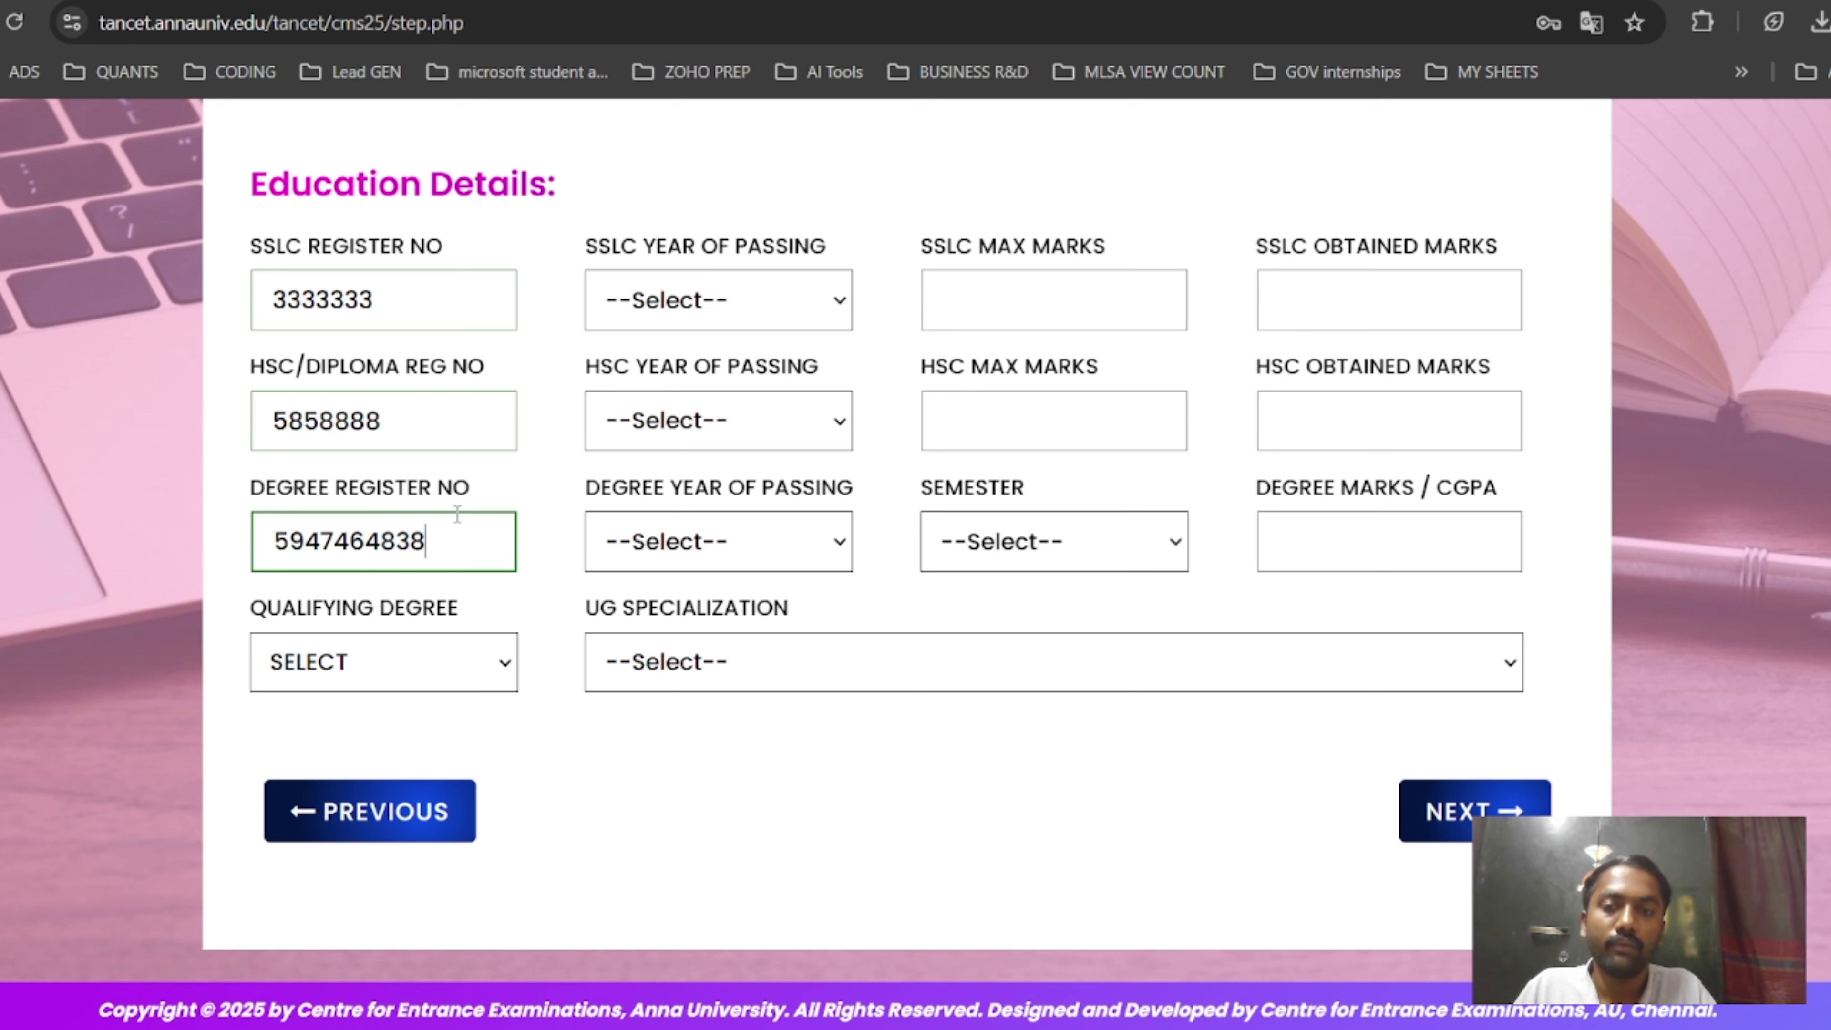
Set passing years, SSLC/HSC maximum marks 500 and 600, and semester COMPLETED.
{"action": "left_click", "coordinate": [768, 303]}
{"action": "scroll", "coordinate": [739, 531], "scroll_direction": "down", "scroll_amount": 20}
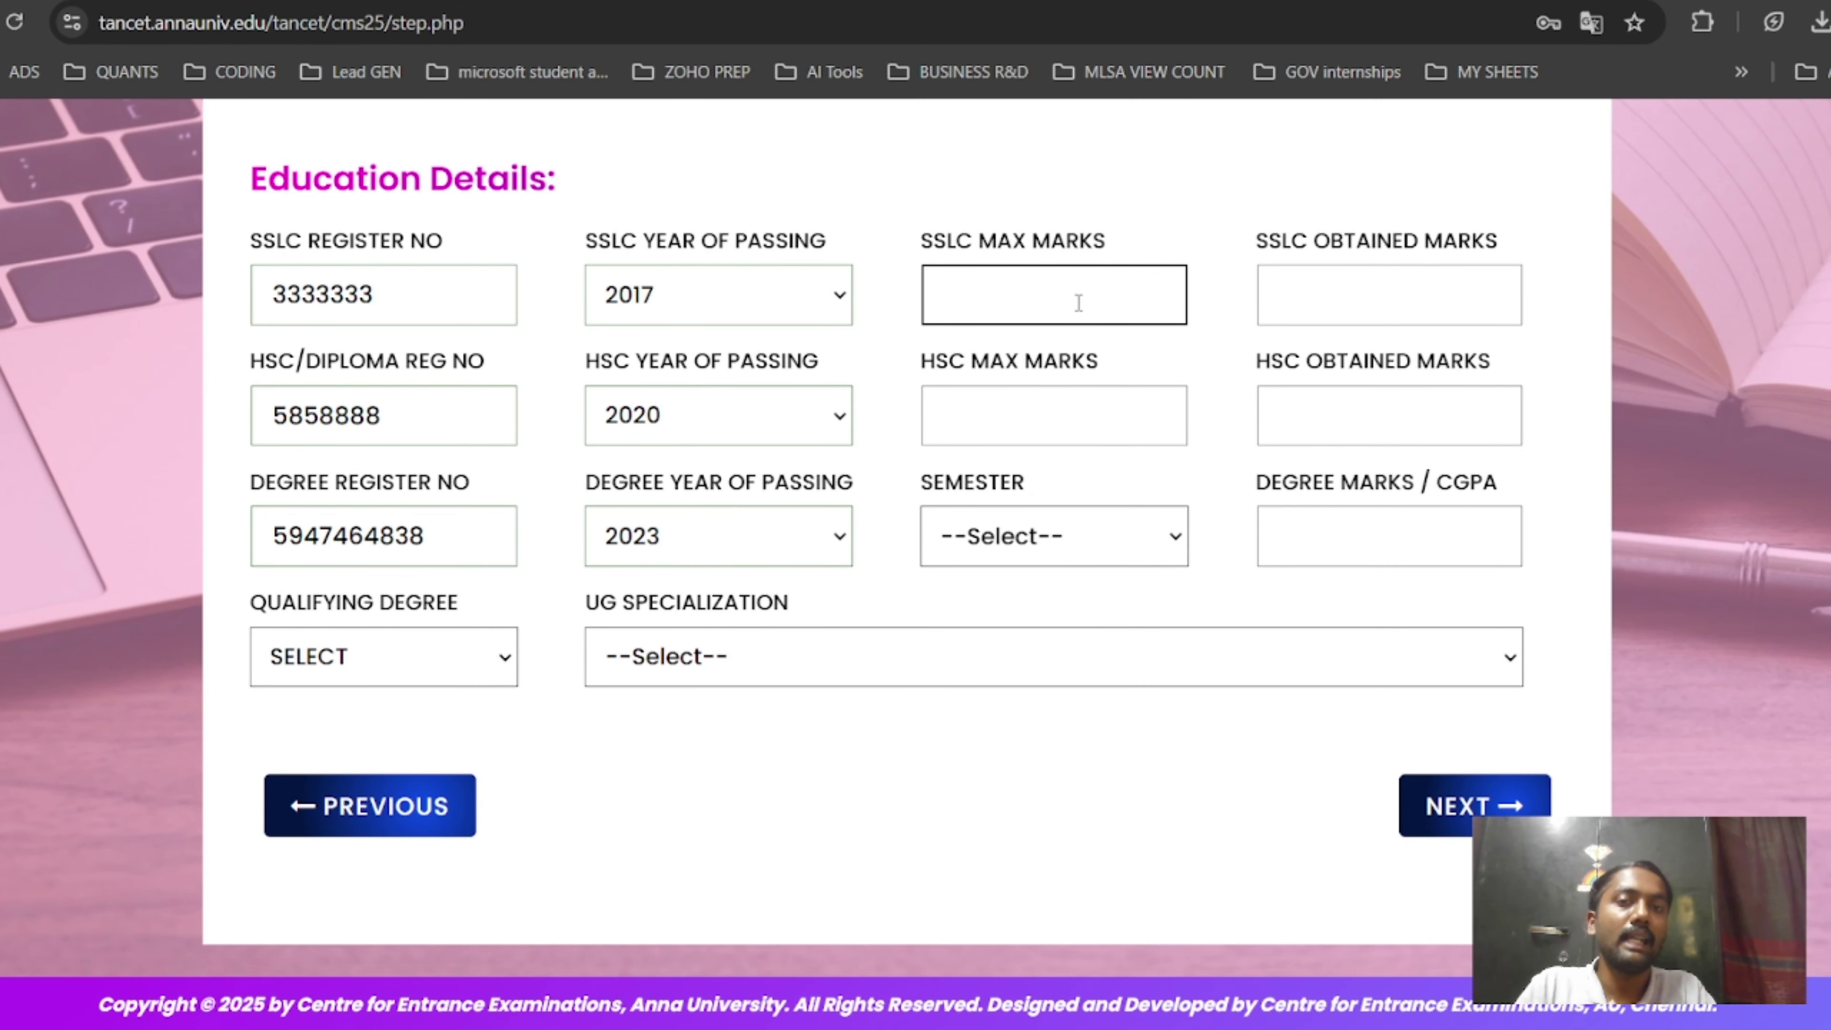
{"action": "type", "text": "50"}
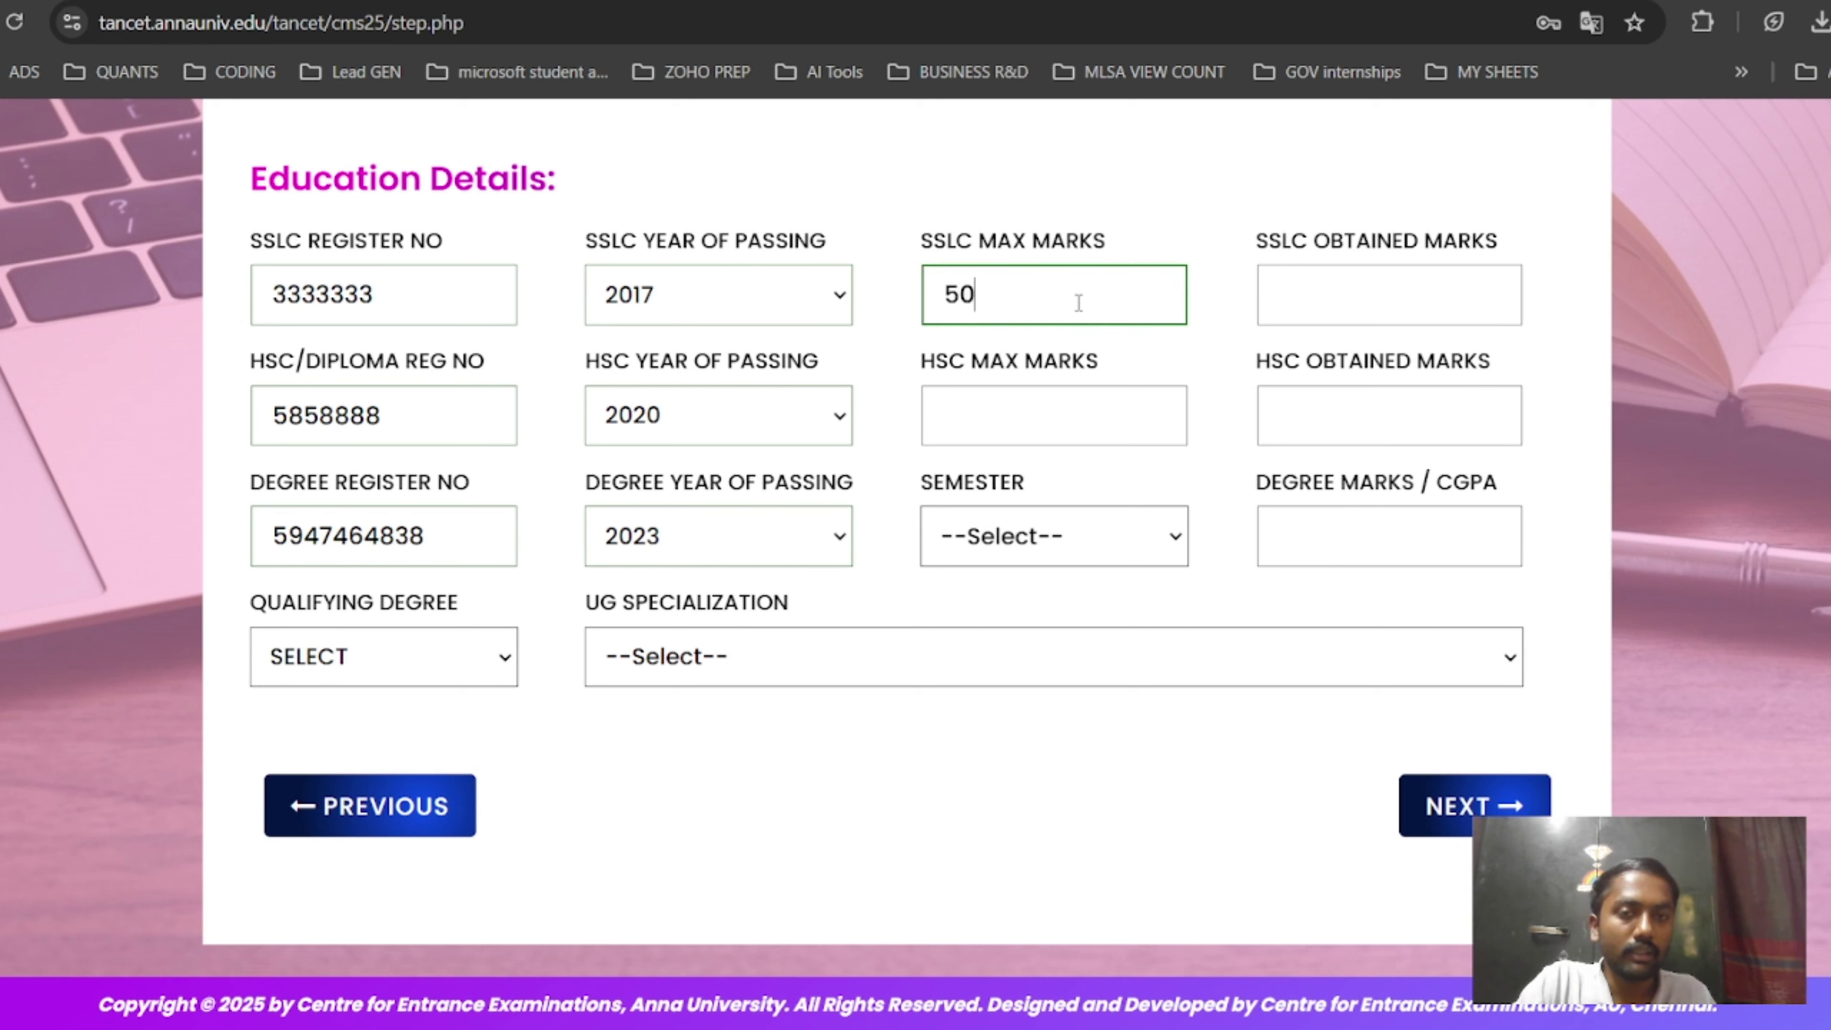
{"action": "type", "text": "0"}
{"action": "left_click", "coordinate": [1013, 402]}
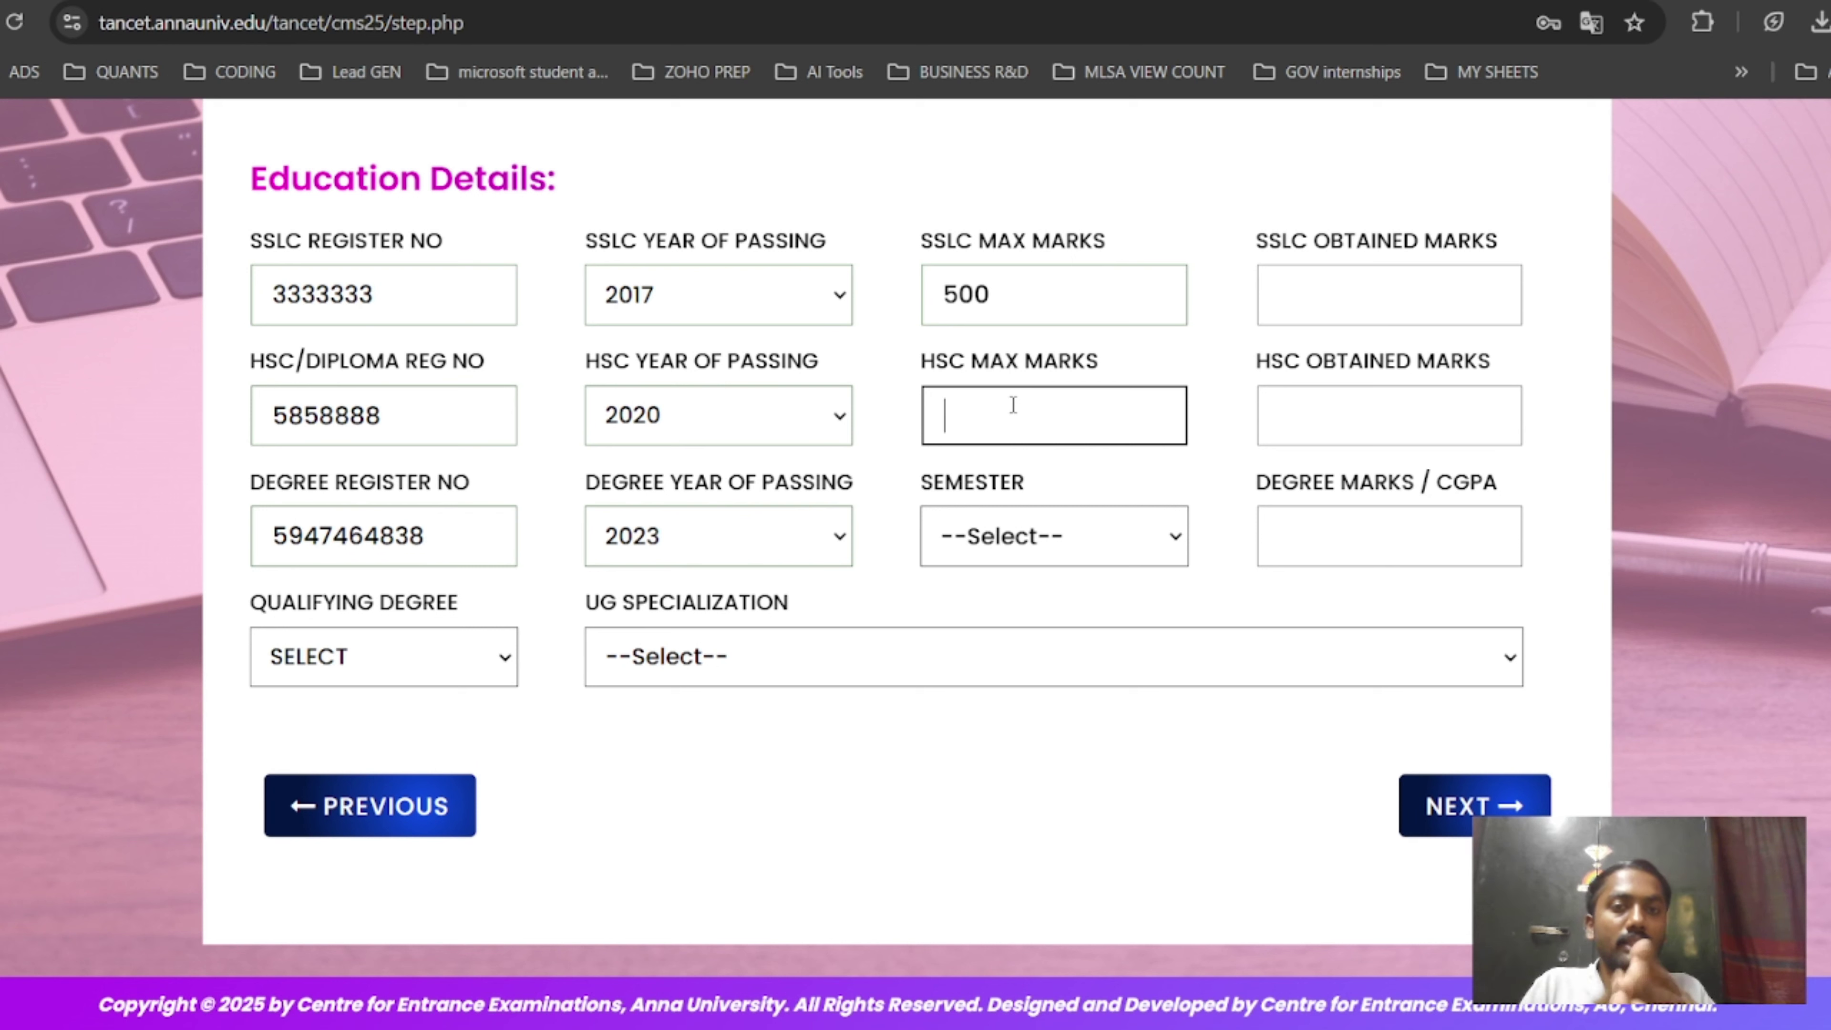
{"action": "type", "text": "600"}
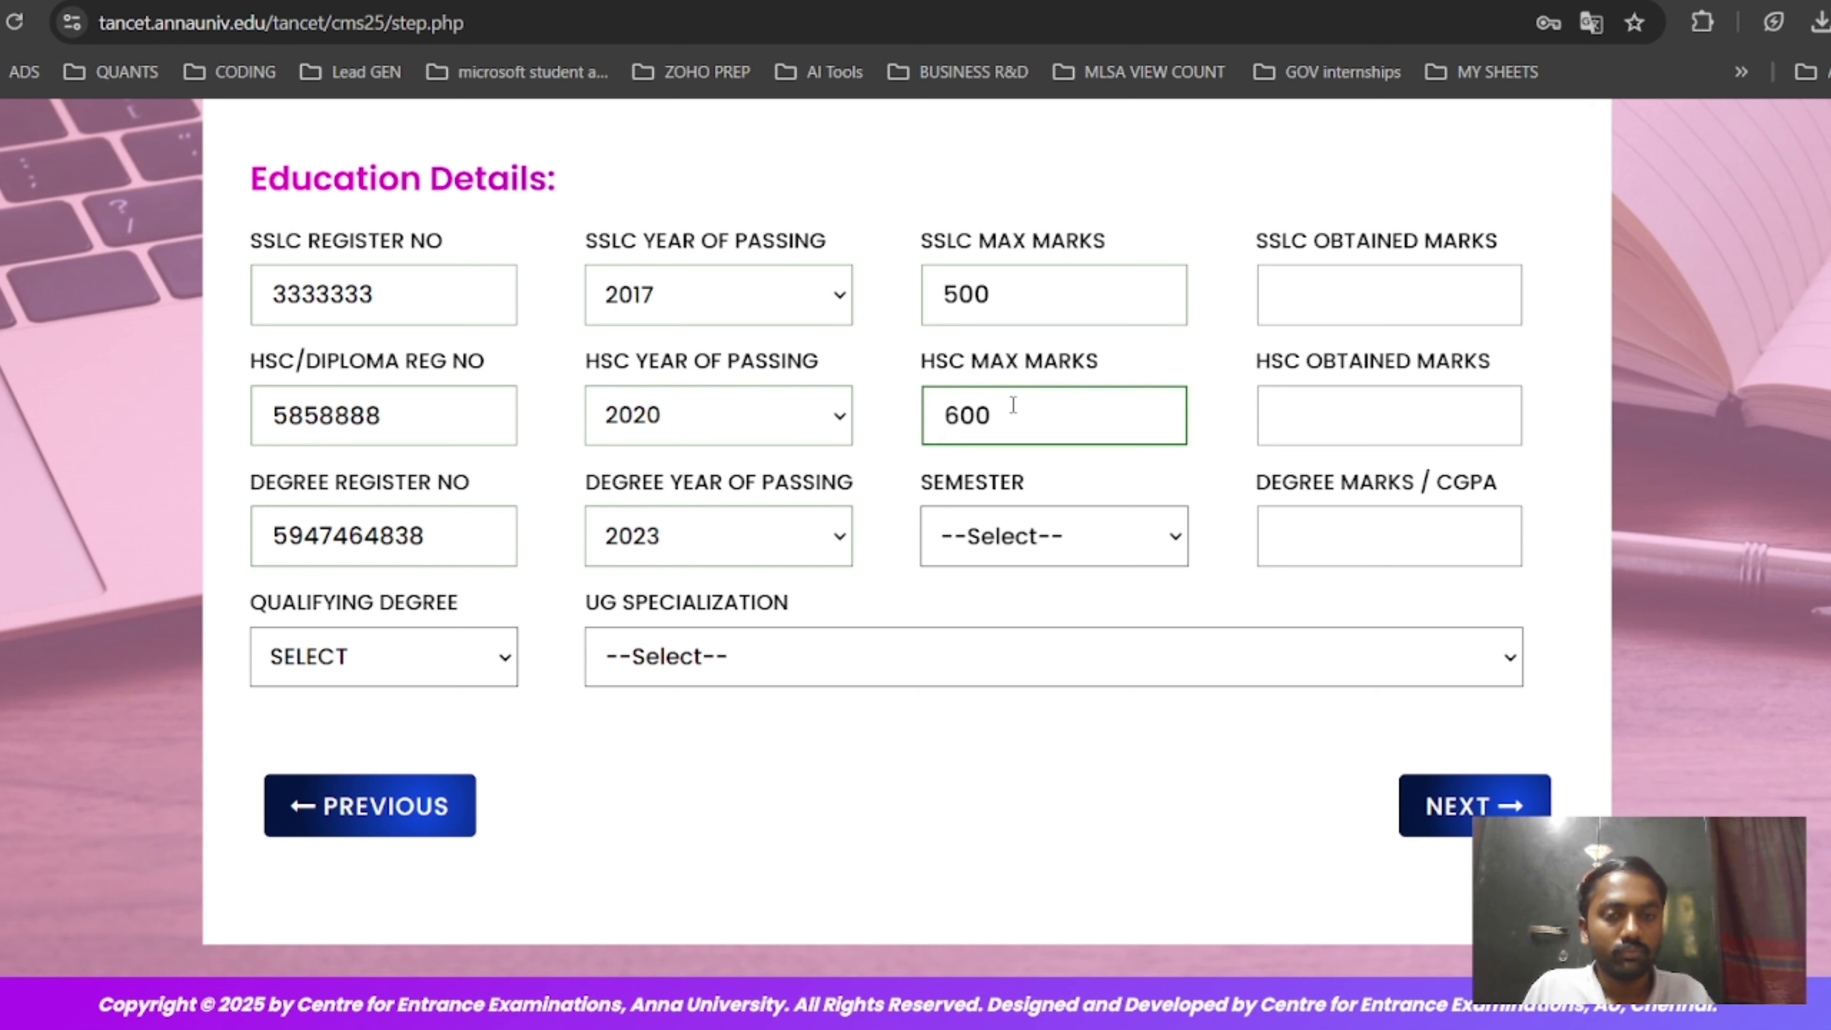
{"action": "left_click", "coordinate": [1092, 533]}
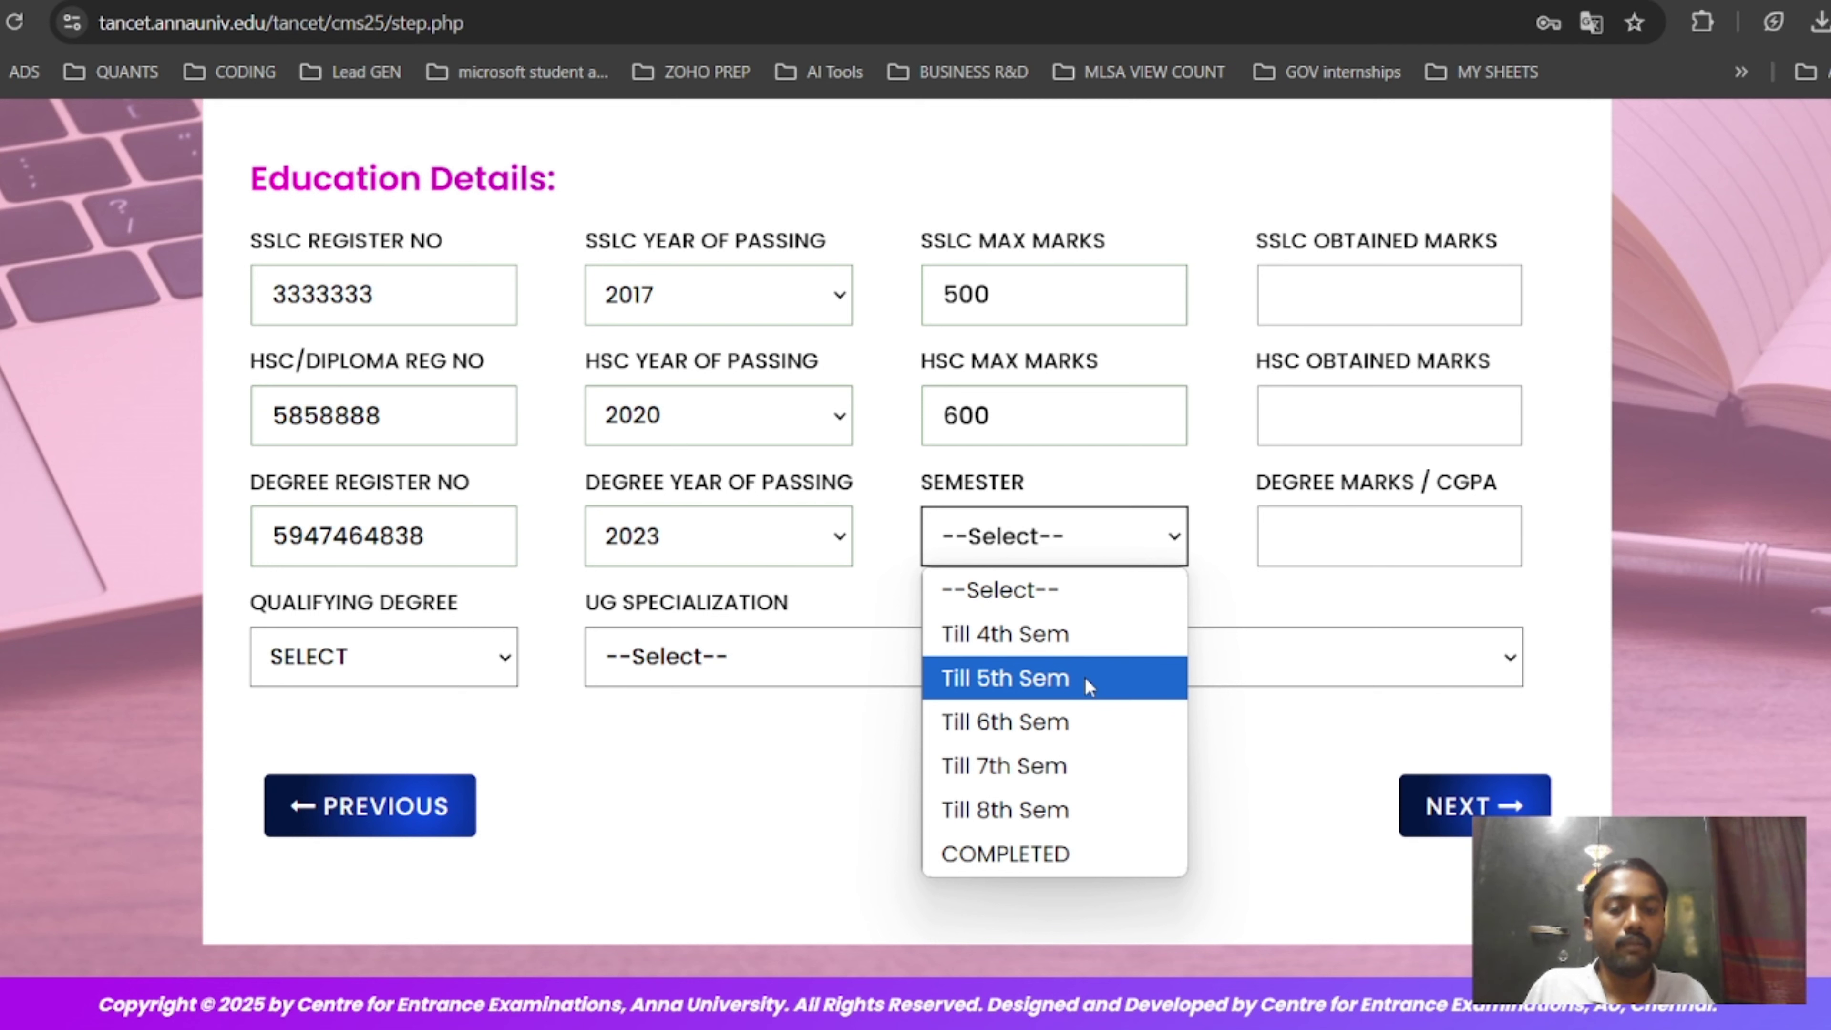
{"action": "left_click", "coordinate": [1096, 839]}
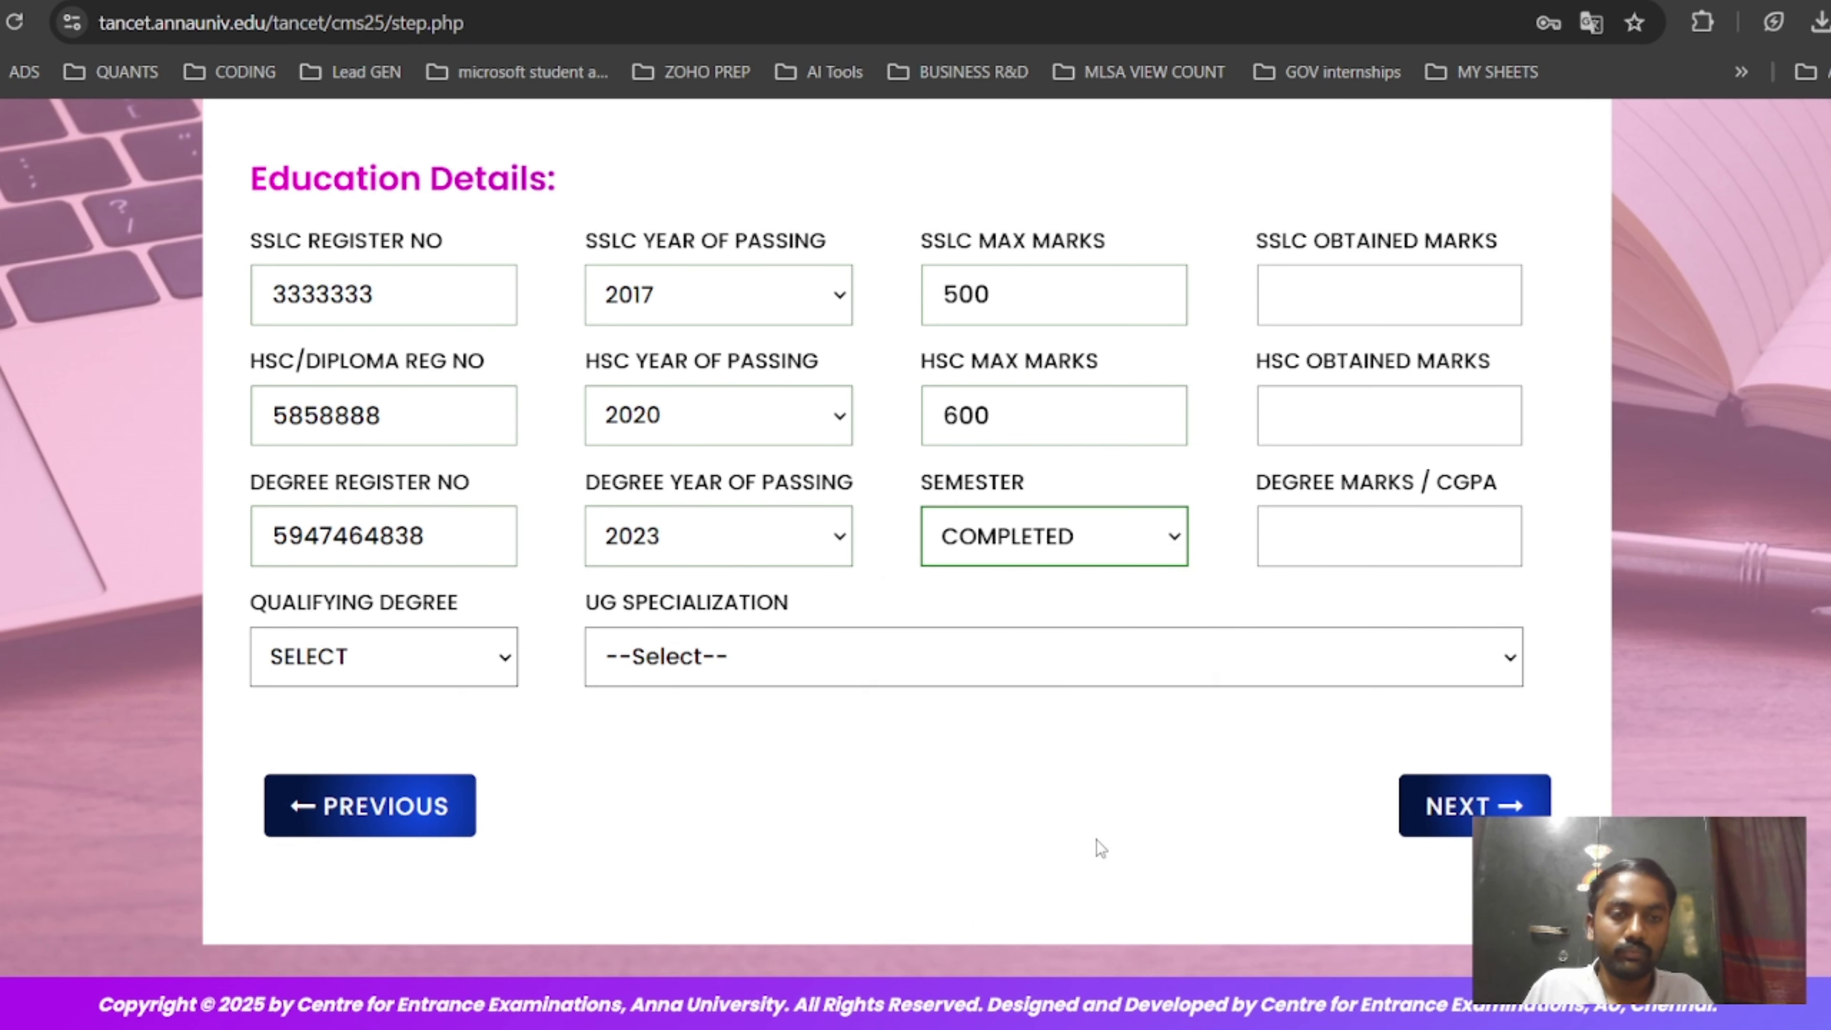
{"action": "left_click", "coordinate": [1362, 286]}
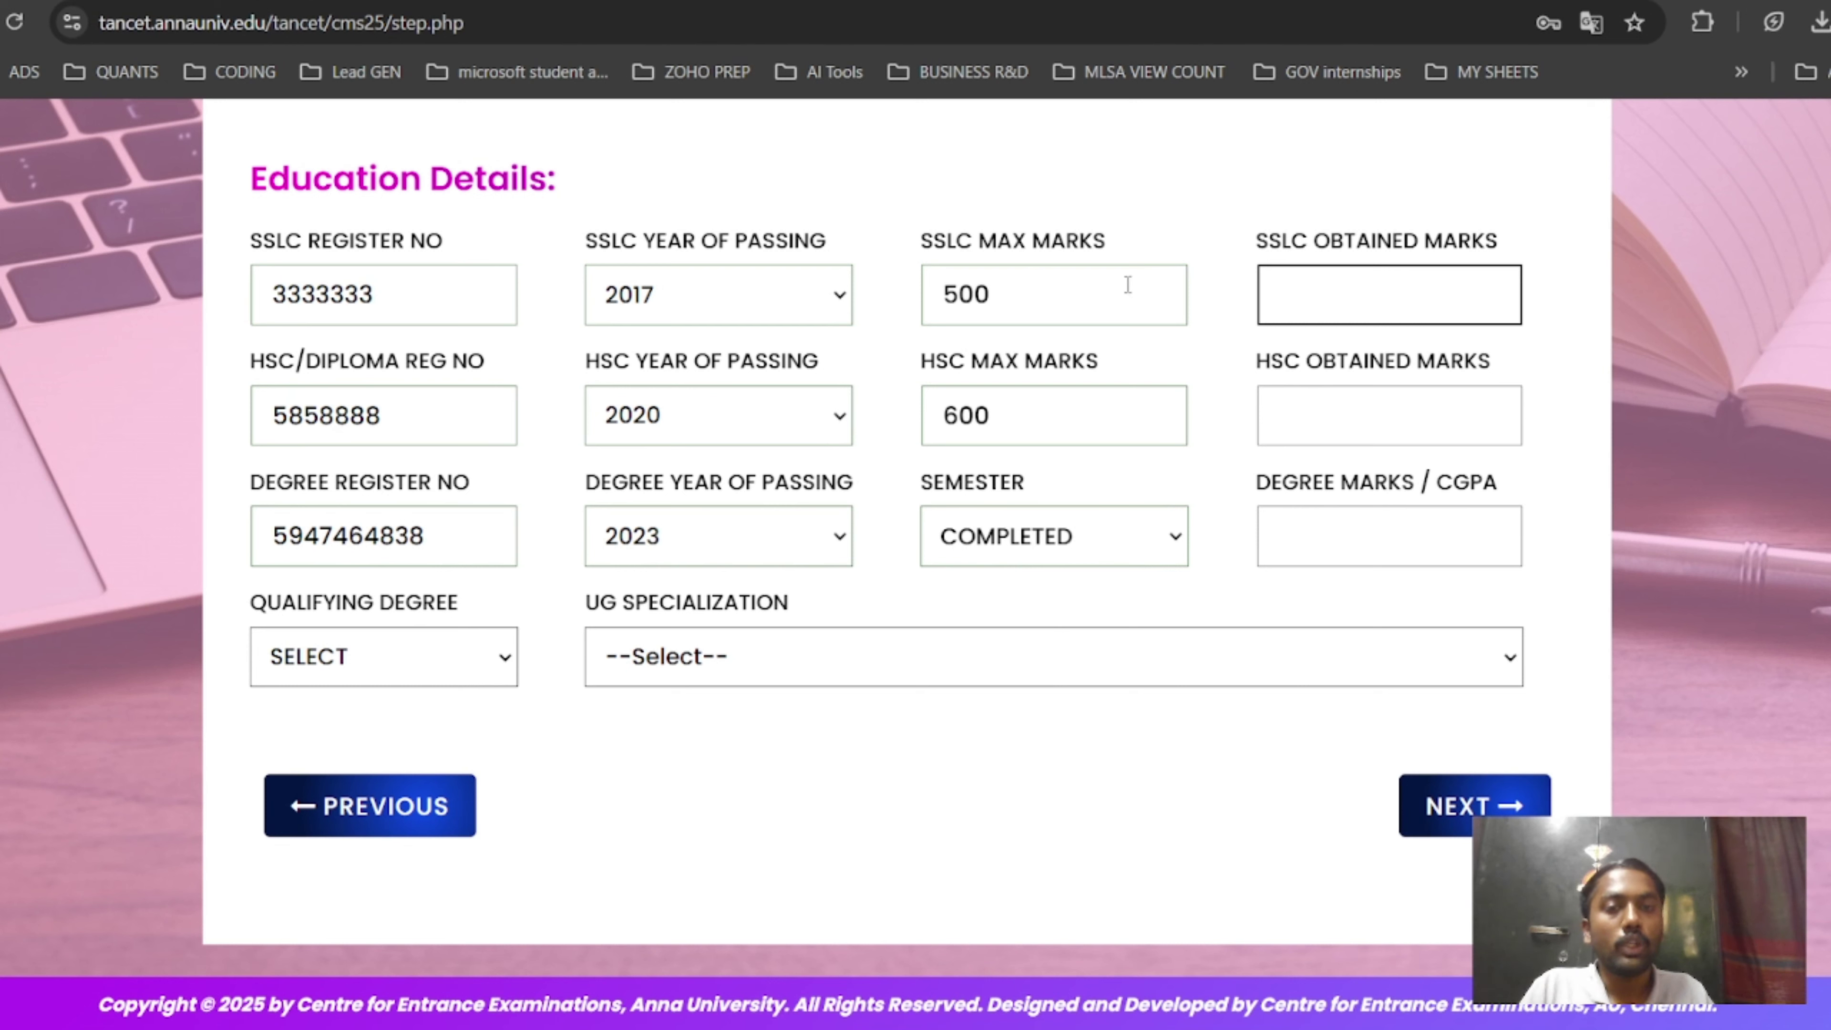
Enter obtained marks 457 and 552, CGPA 8.5, degree 4 - BCA, and proceed to Exam Details.
{"action": "left_click", "coordinate": [1055, 304]}
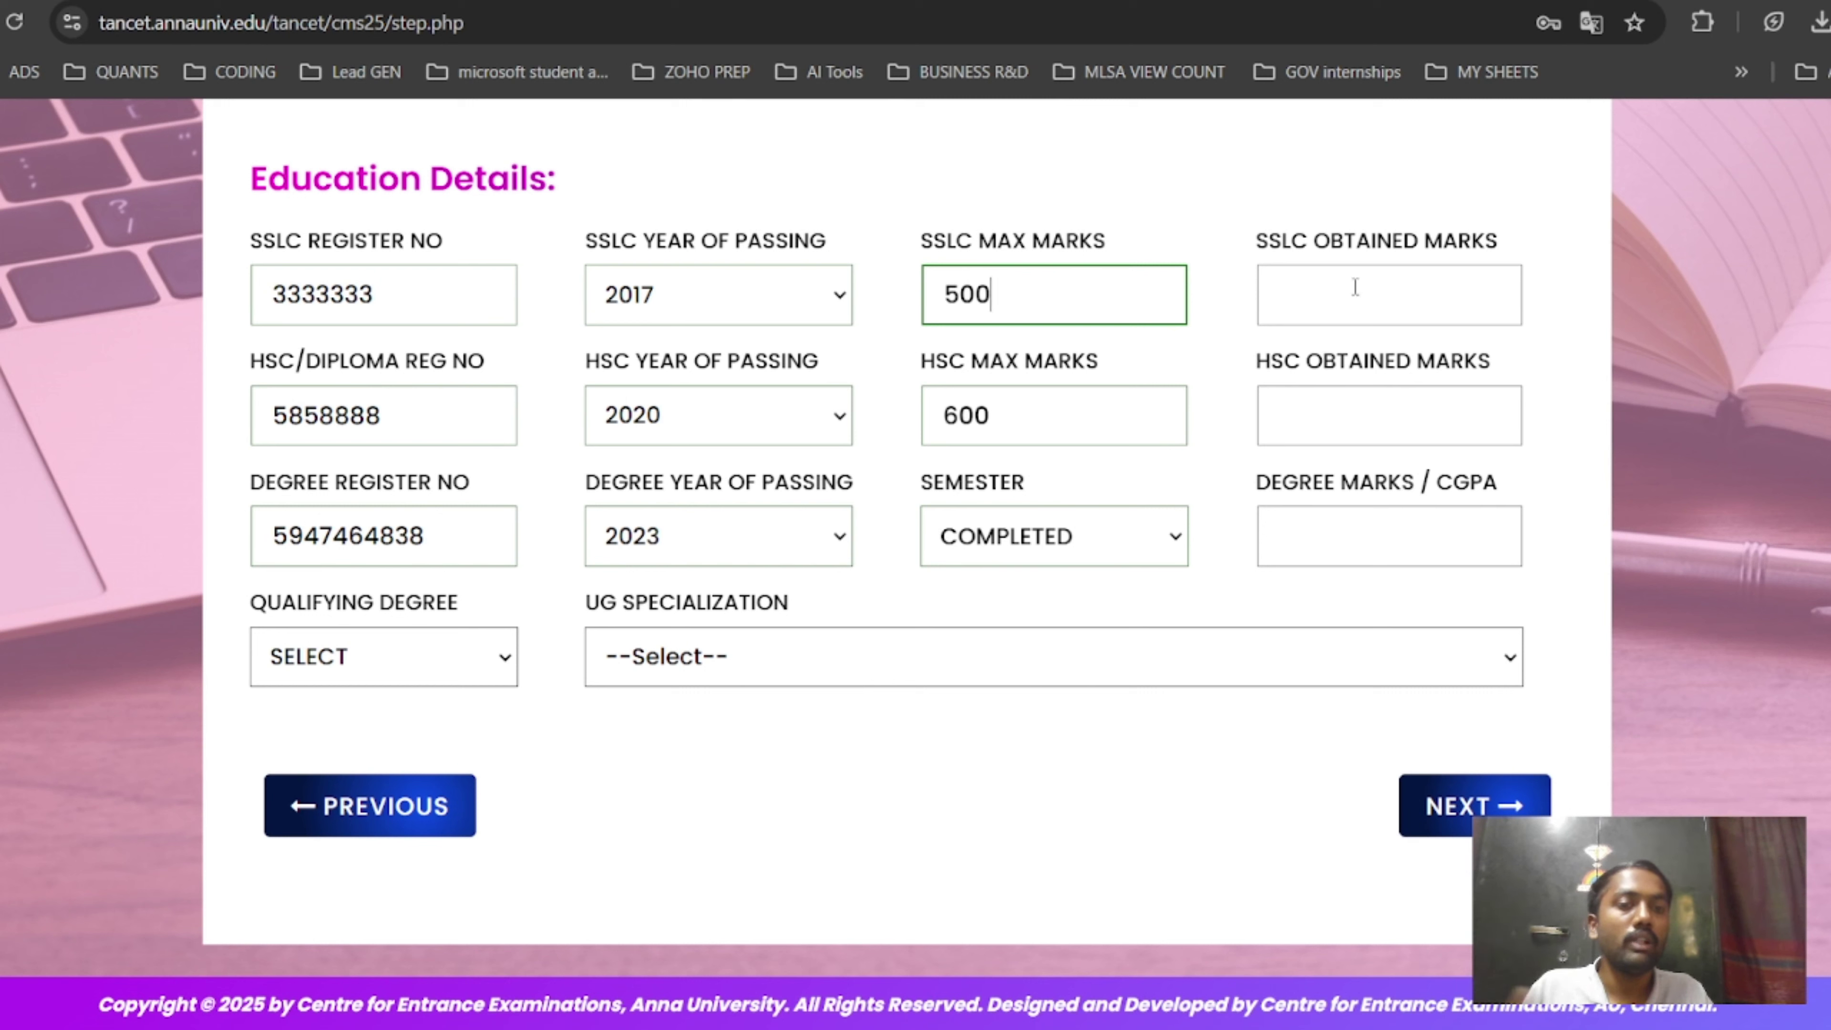
{"action": "left_click", "coordinate": [1390, 295]}
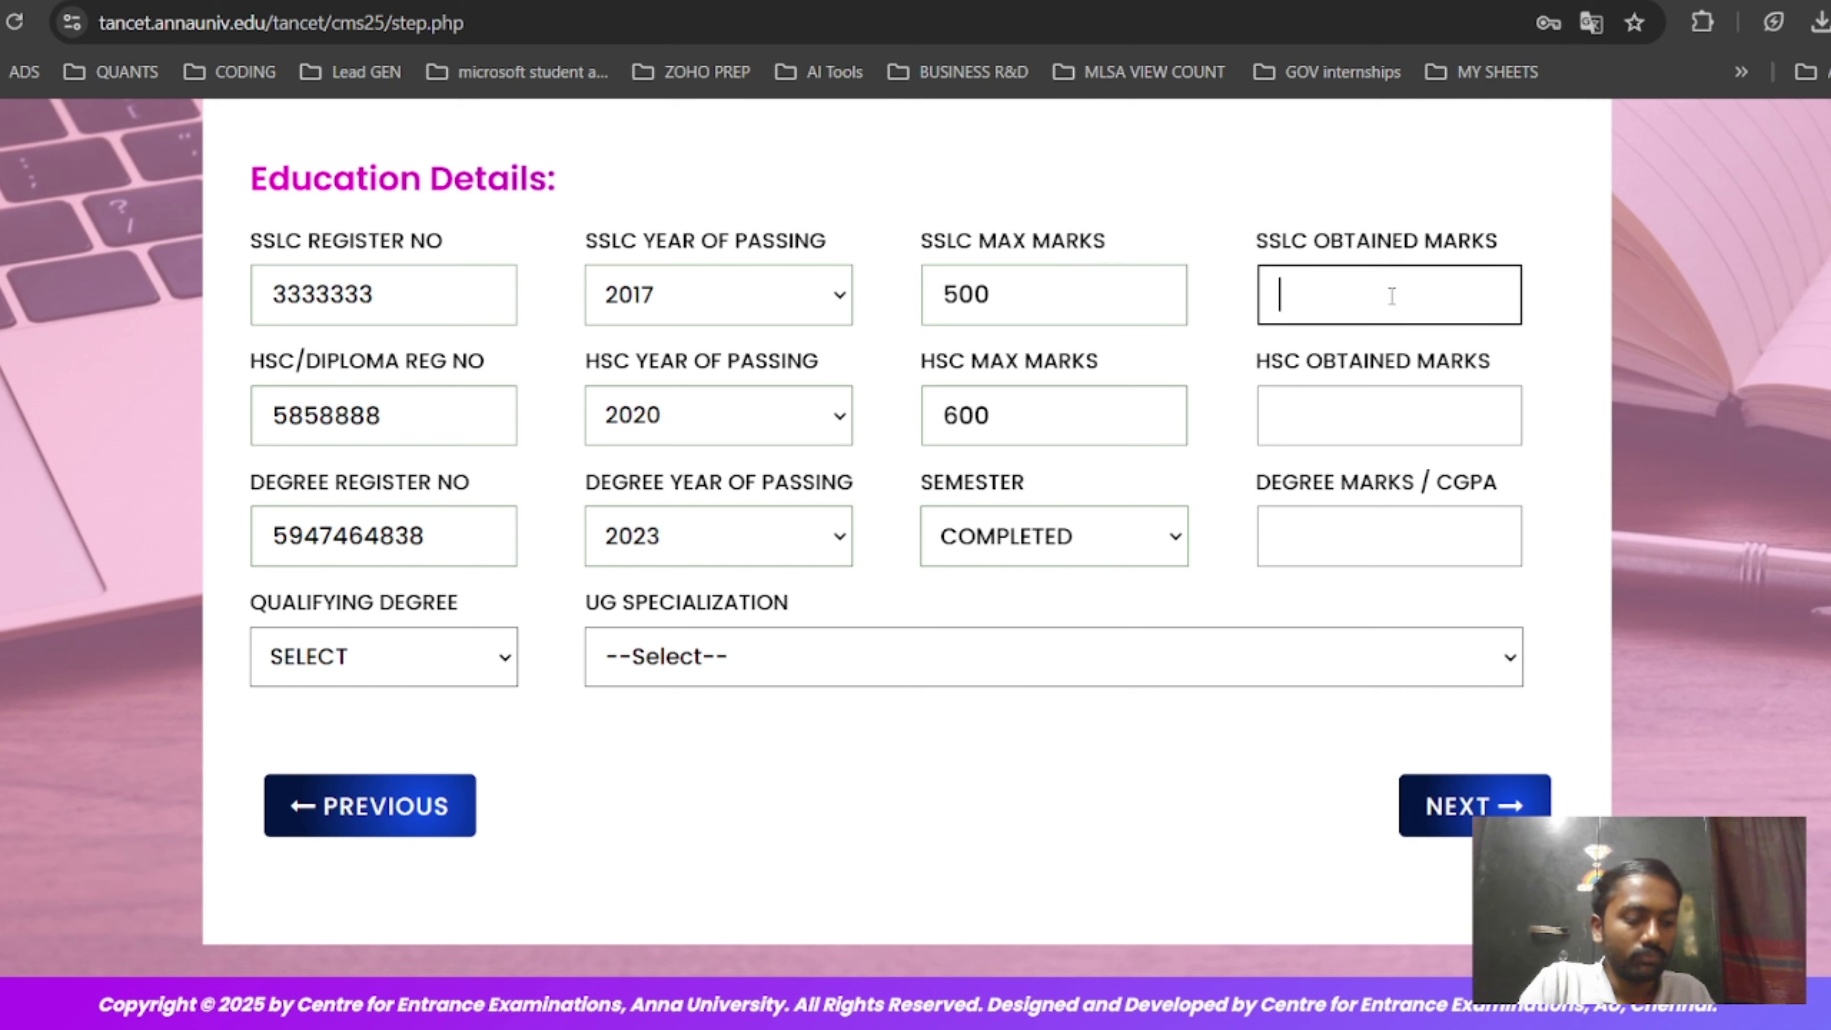
{"action": "type", "text": "457"}
{"action": "left_click", "coordinate": [1398, 400]}
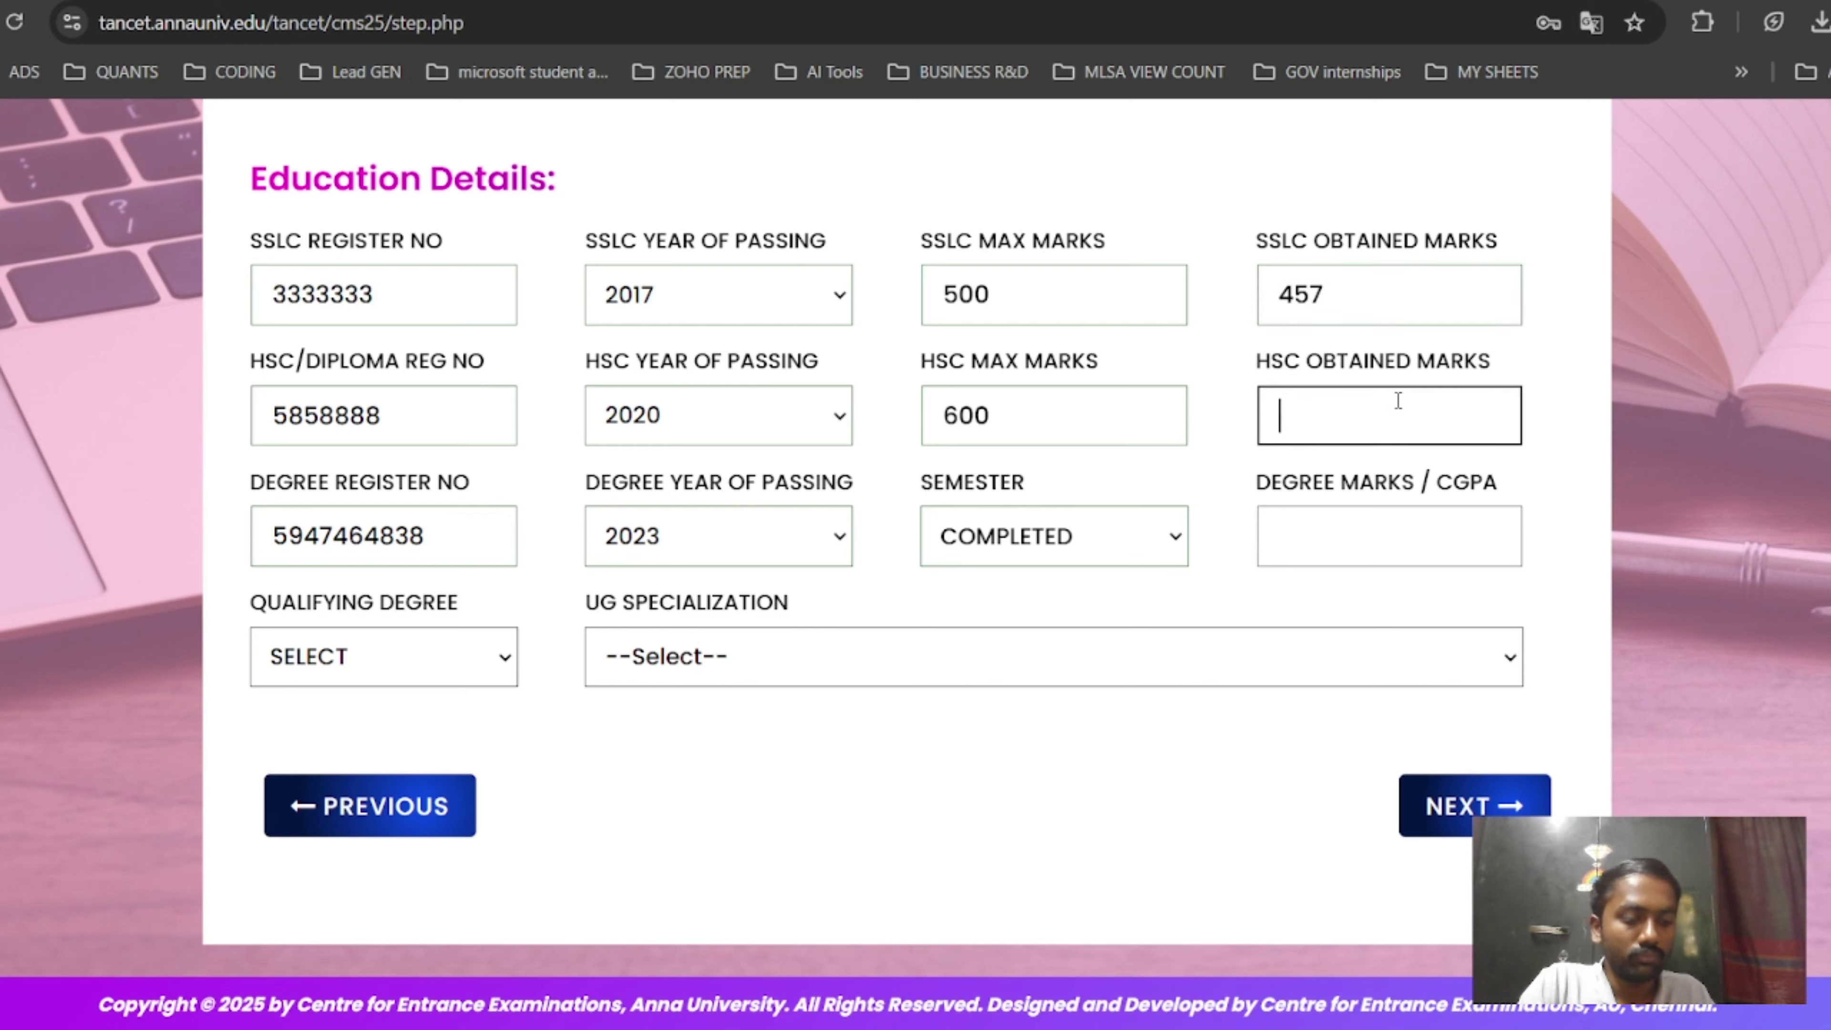
{"action": "type", "text": "552"}
{"action": "left_click", "coordinate": [1356, 541]}
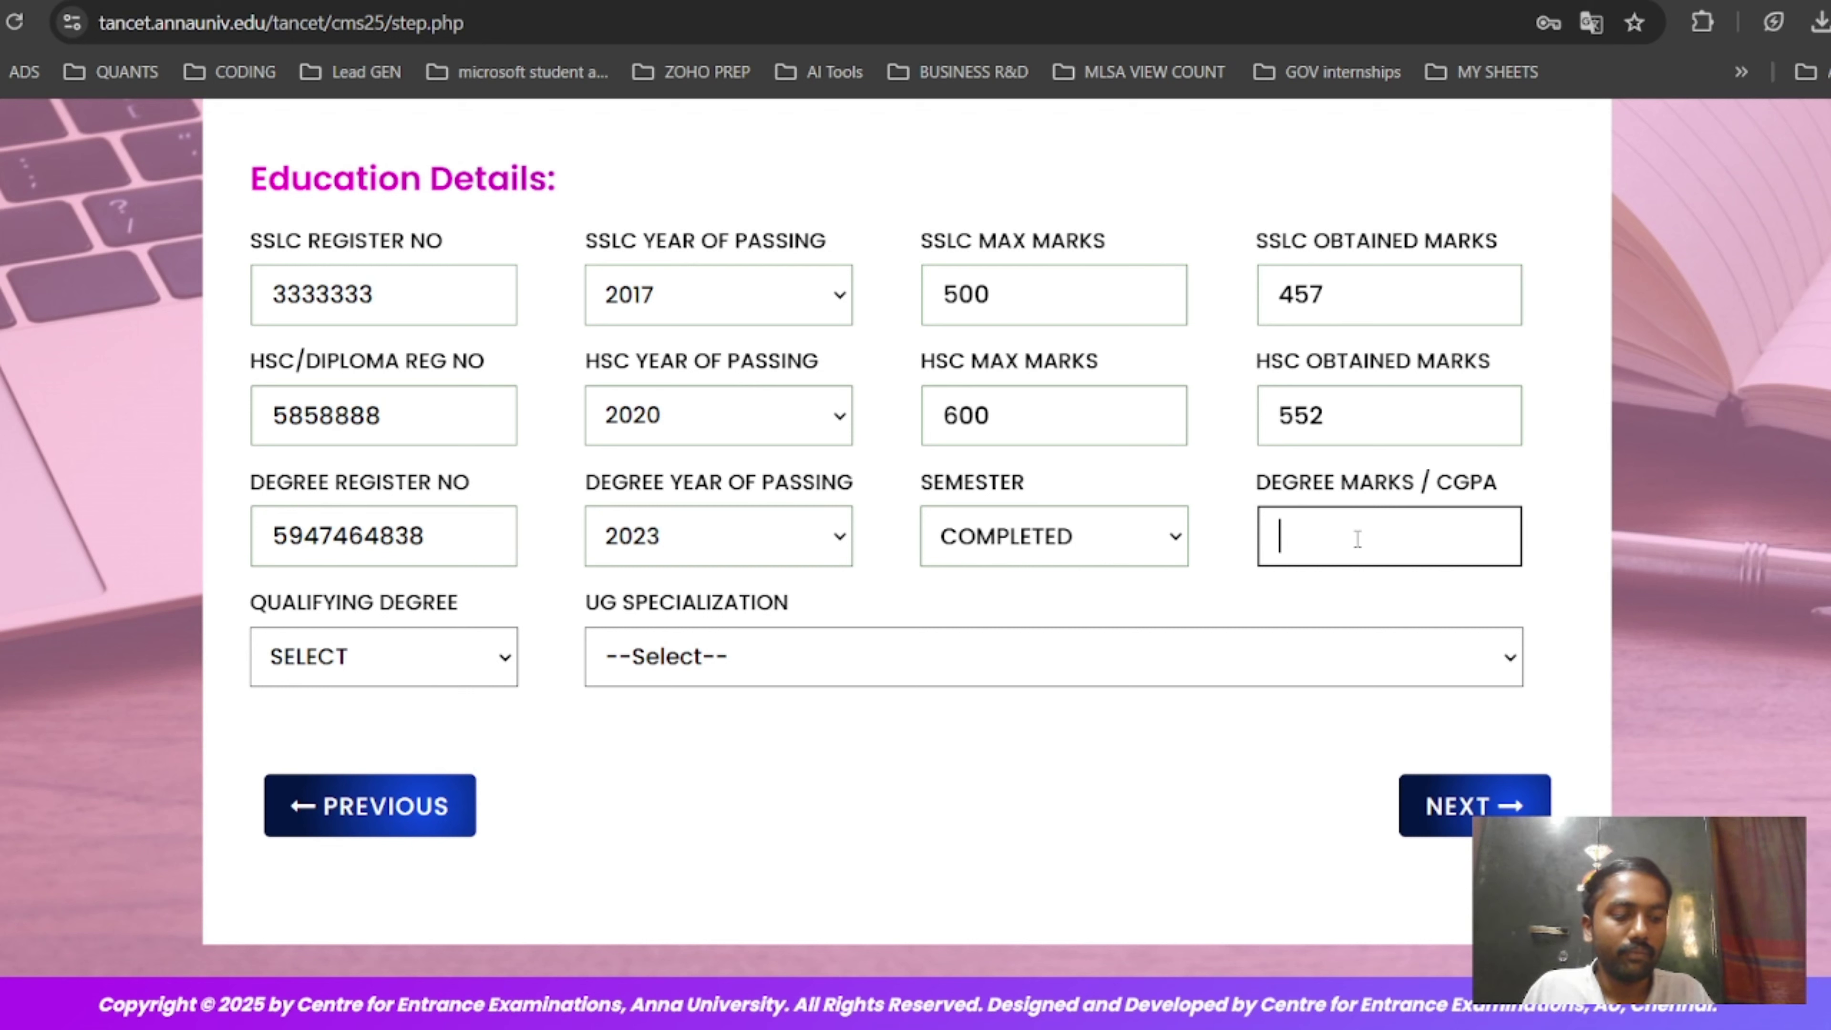
{"action": "type", "text": "8.5"}
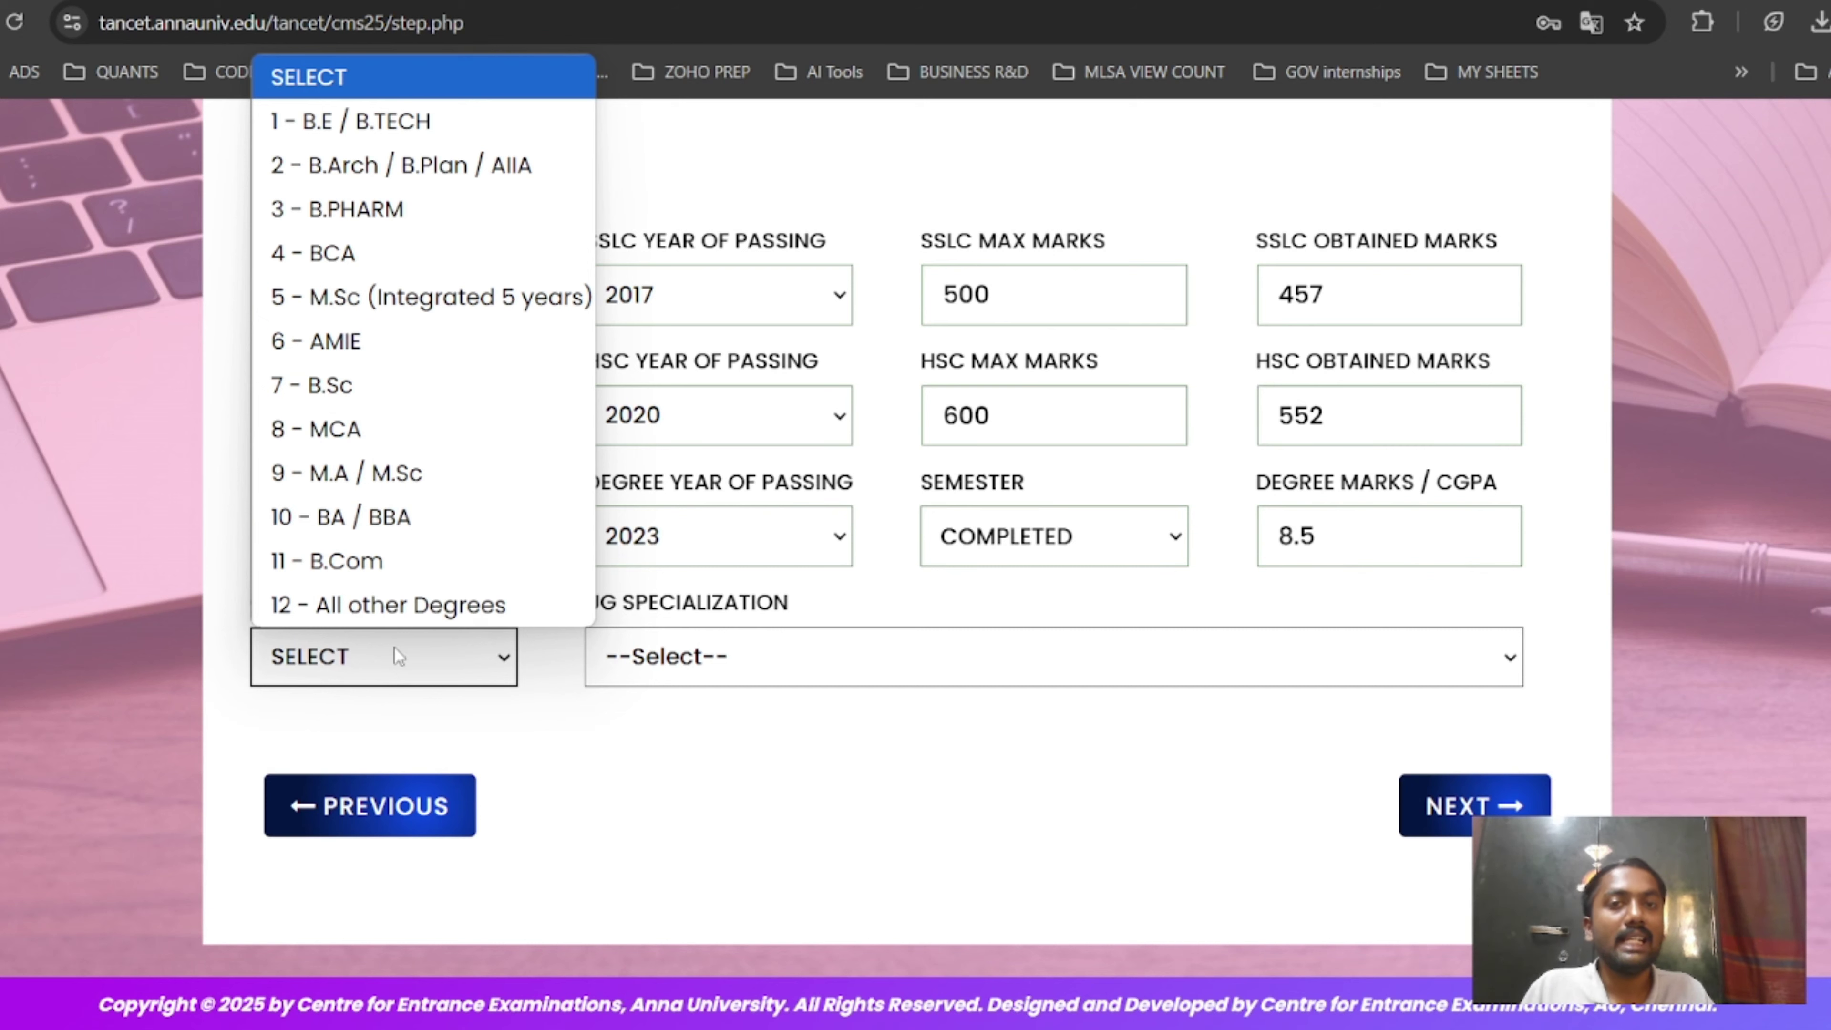
{"action": "left_click", "coordinate": [426, 255]}
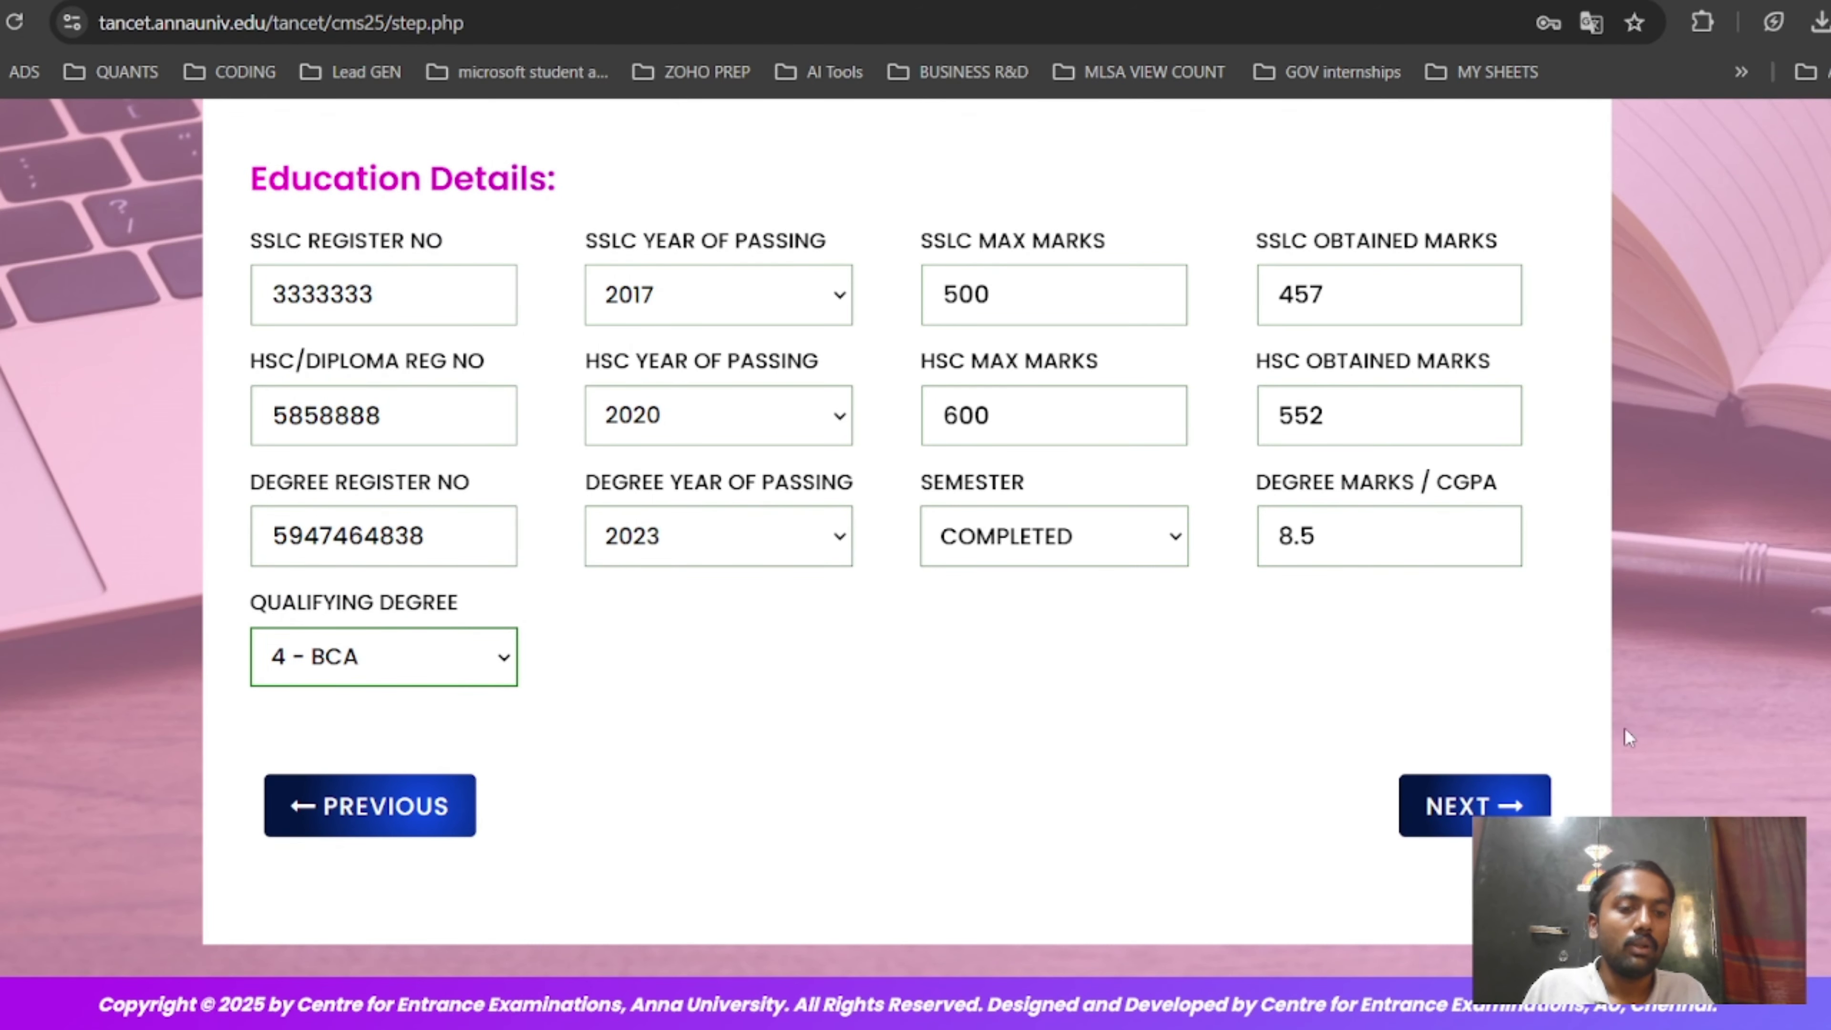
{"action": "left_click", "coordinate": [1505, 803]}
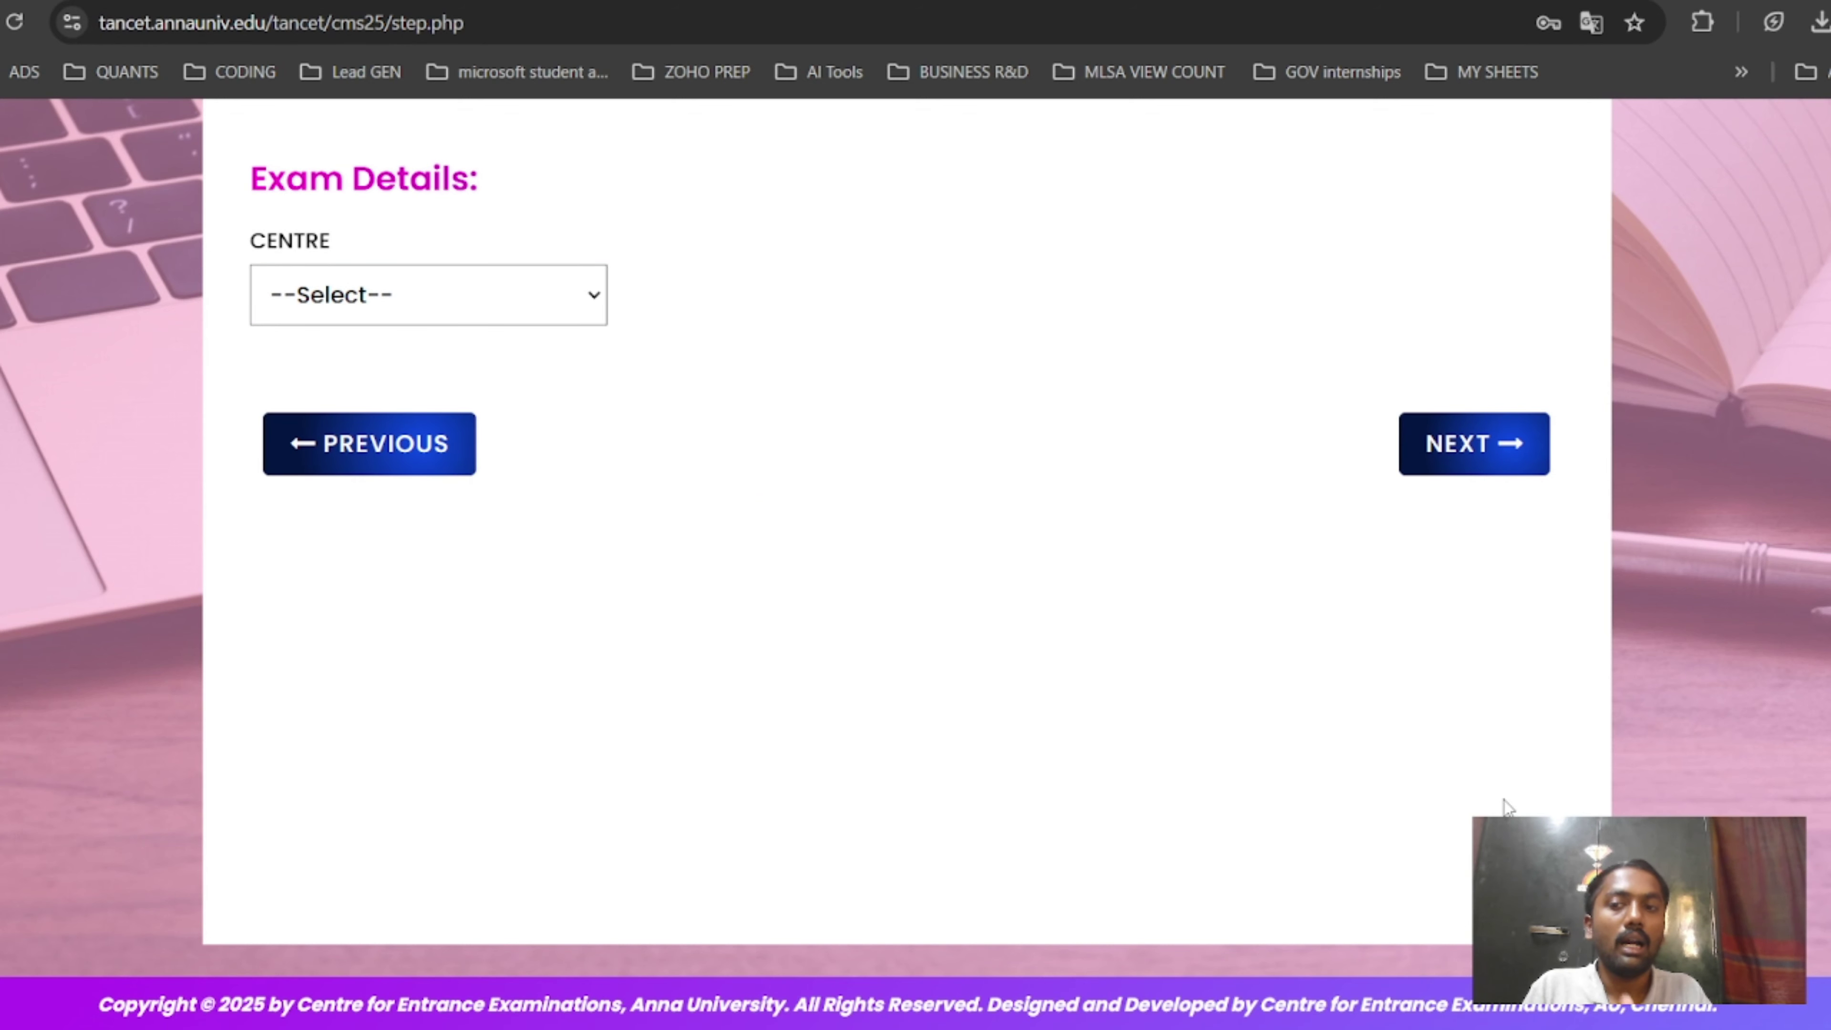
Select Madurai from the CENTRE list as the TANCET exam centre.
{"action": "left_click", "coordinate": [469, 303]}
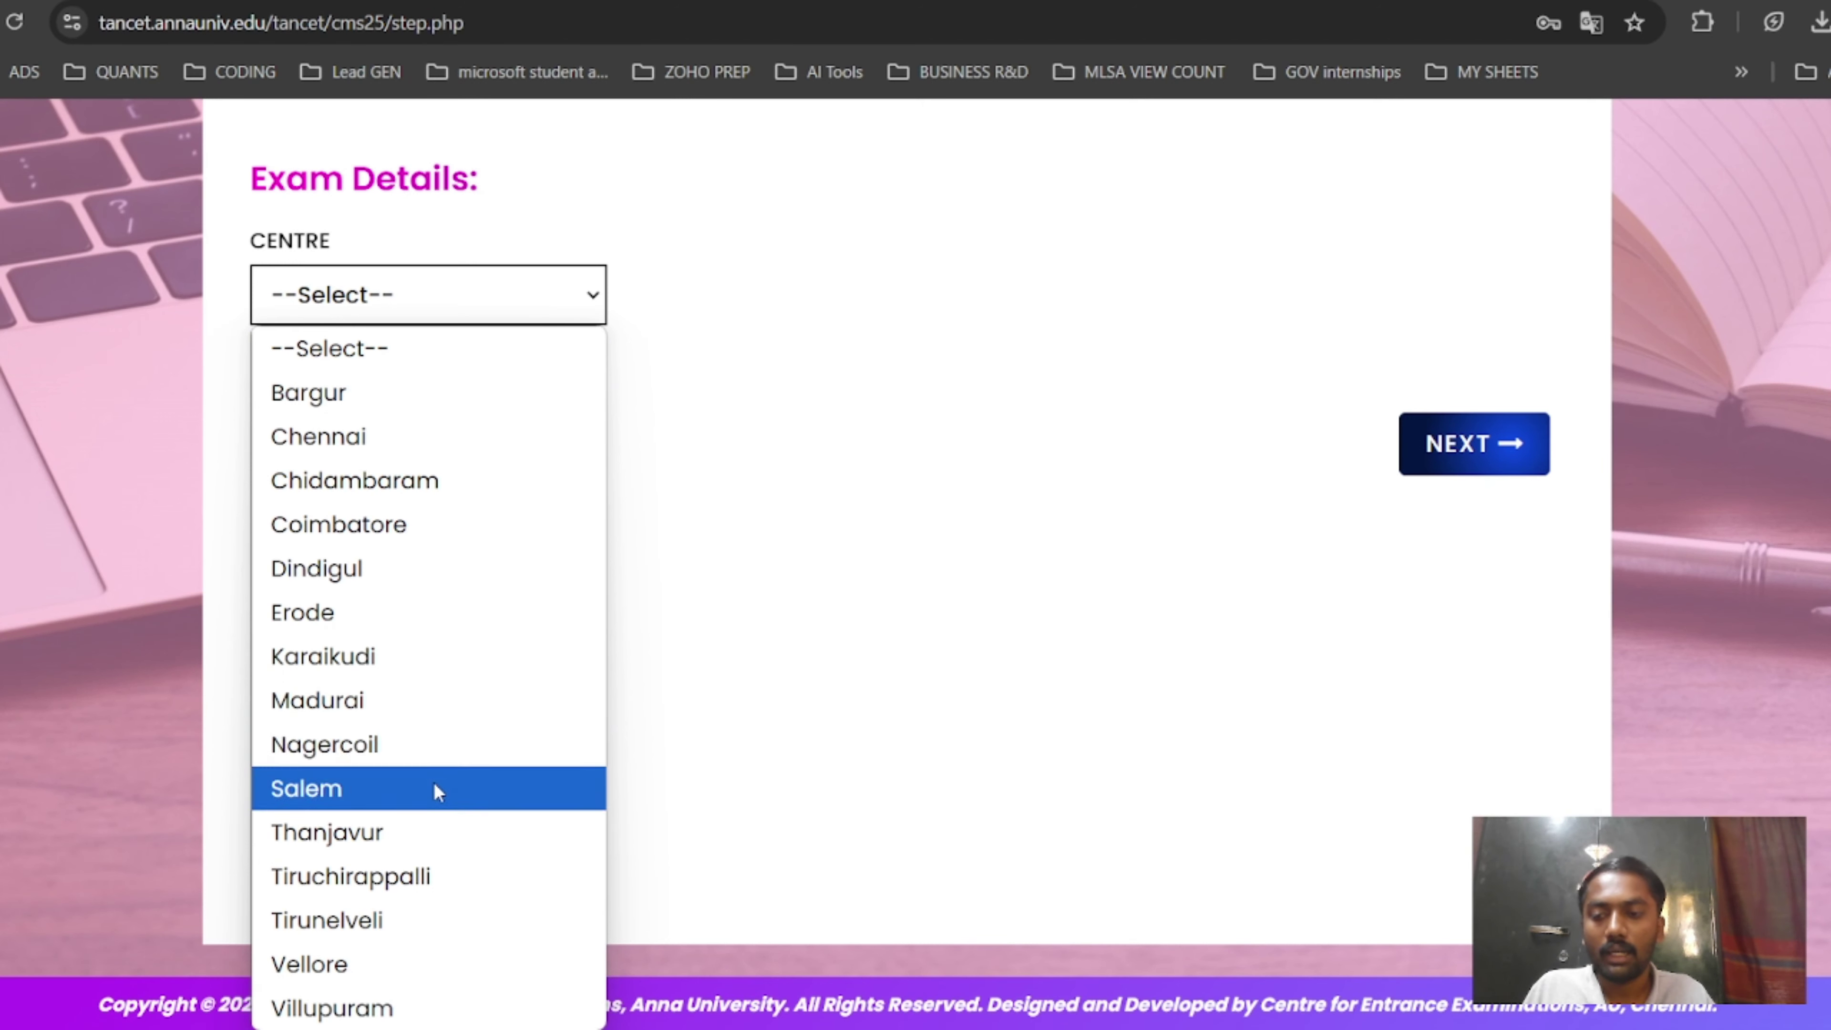
{"action": "left_click", "coordinate": [461, 711]}
Continue to the upload page showing the photo and signature size instructions.
{"action": "left_click", "coordinate": [1463, 444]}
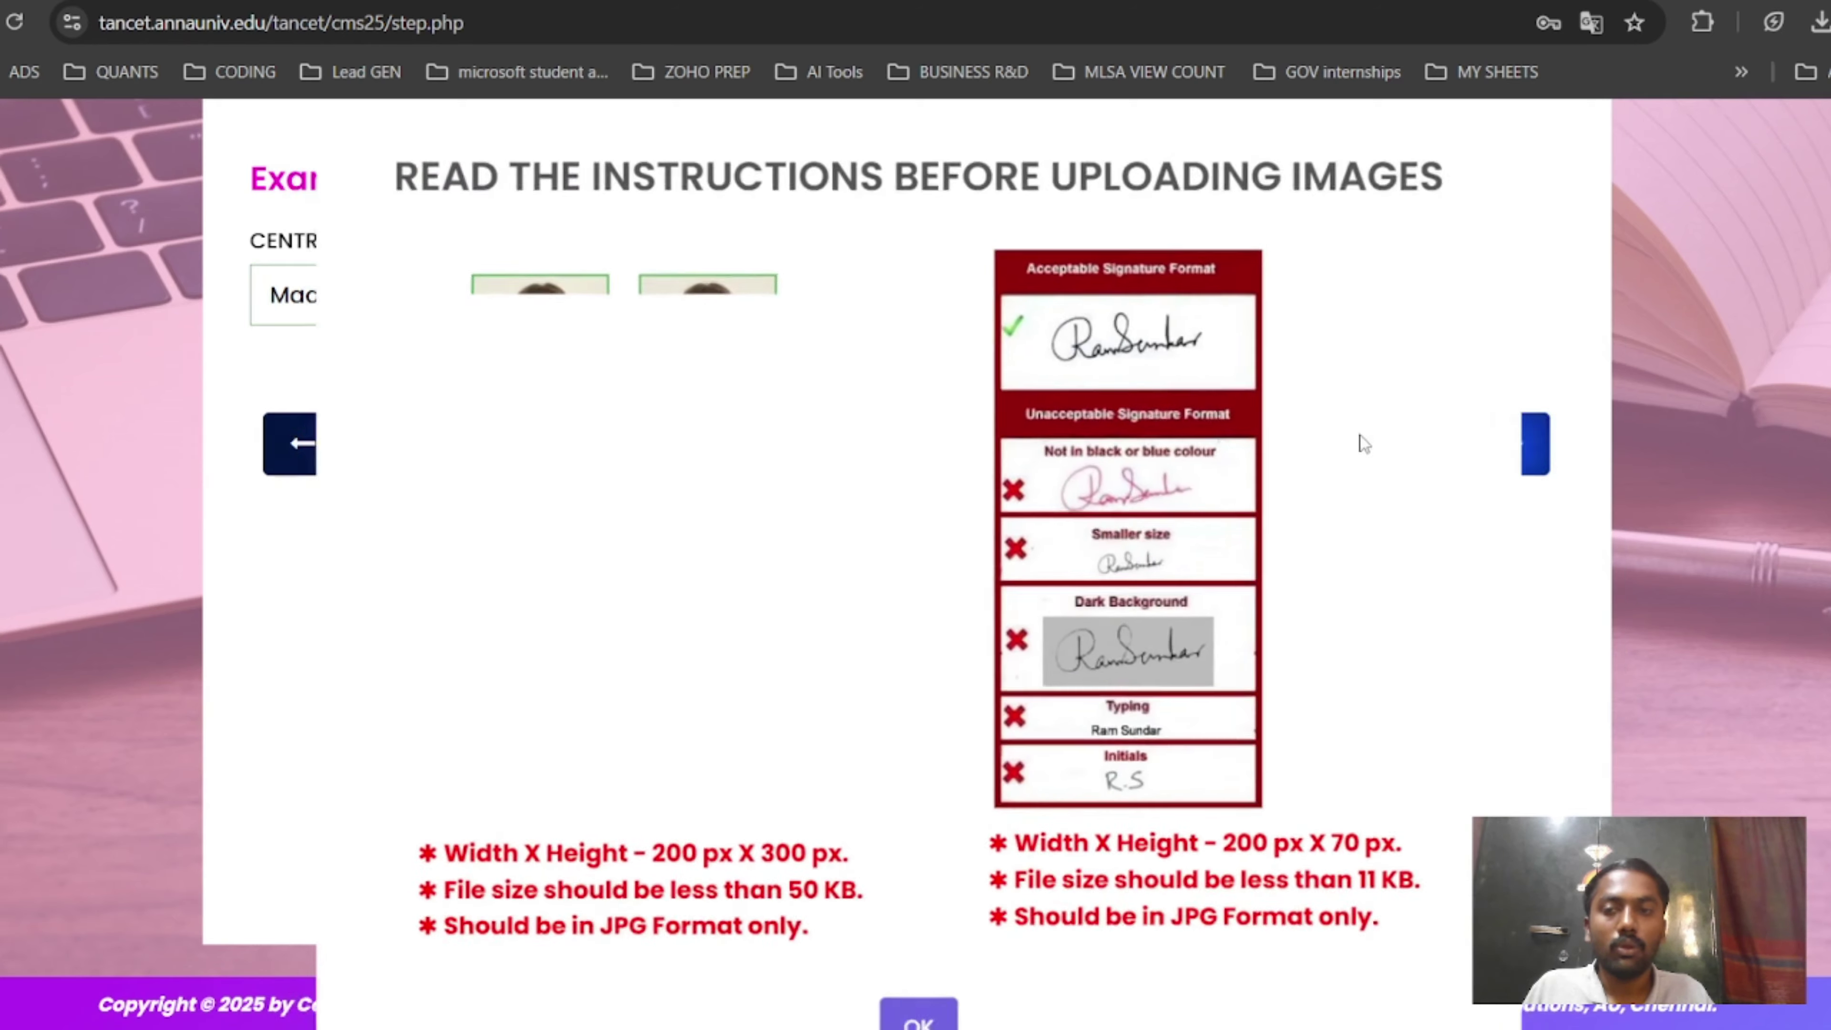
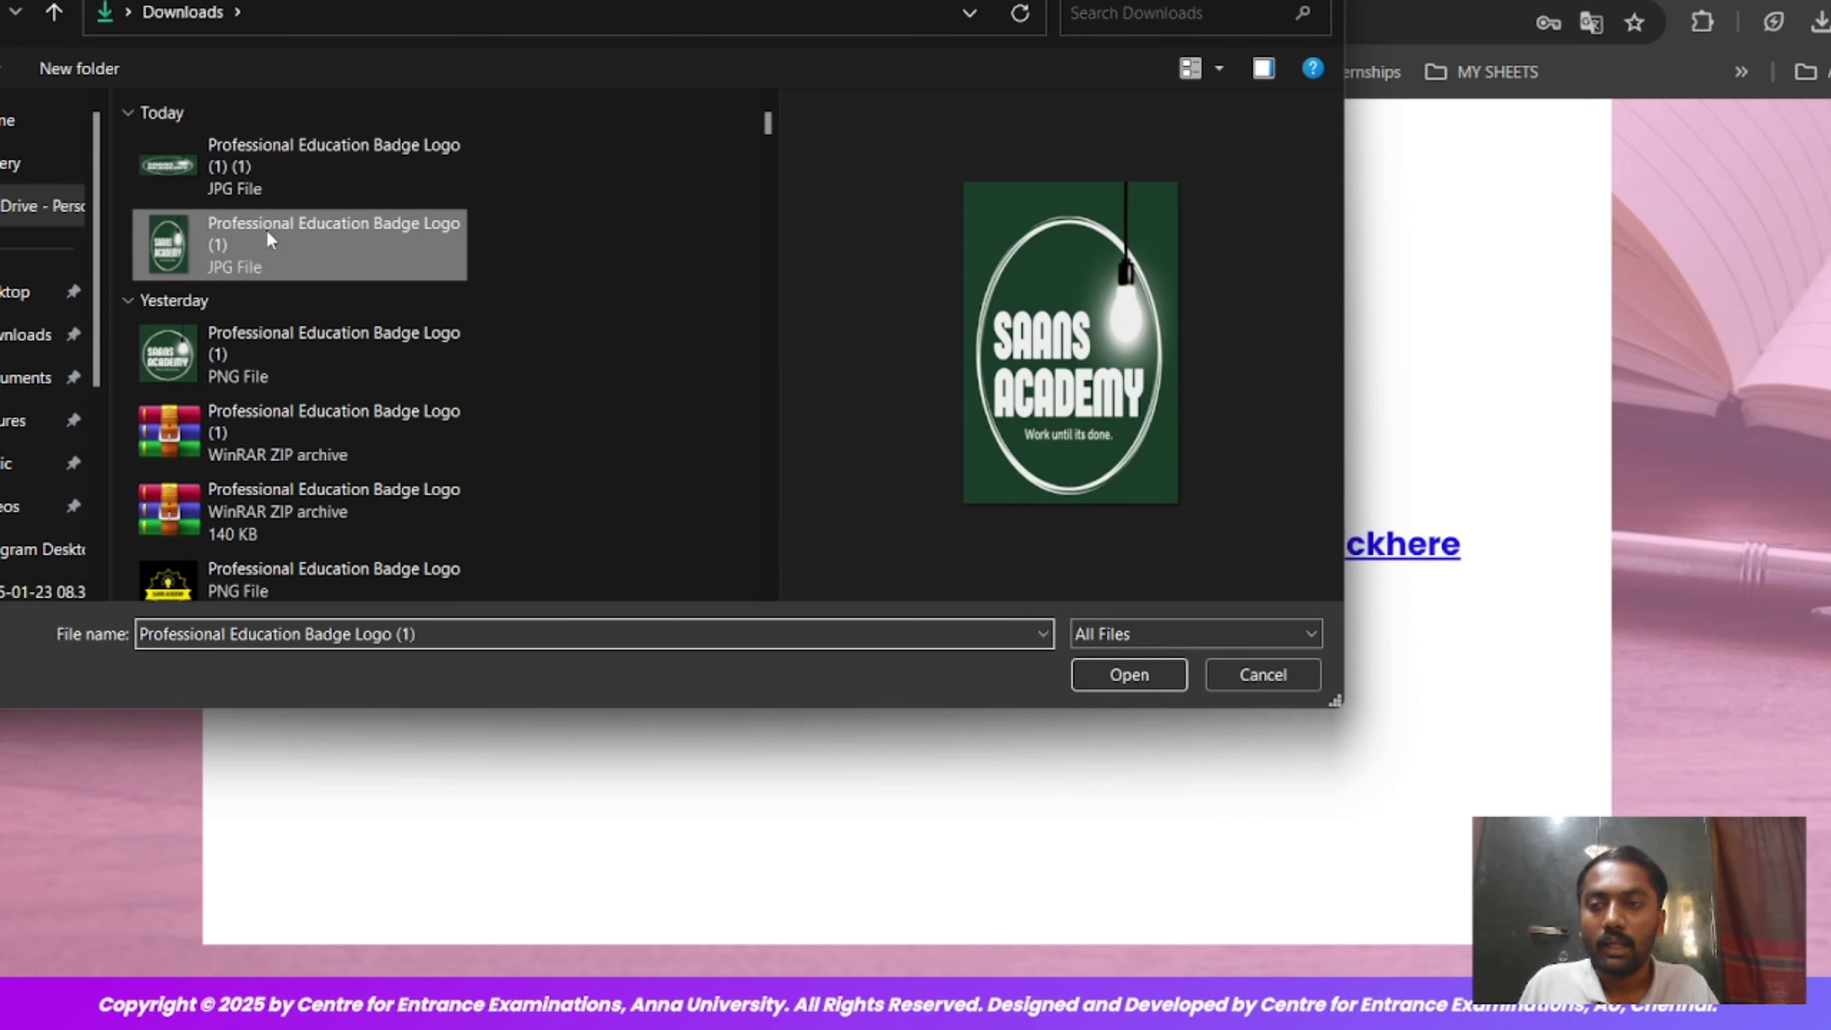
Upload the badge logo image as the applicant photo.
{"action": "left_click", "coordinate": [1164, 676]}
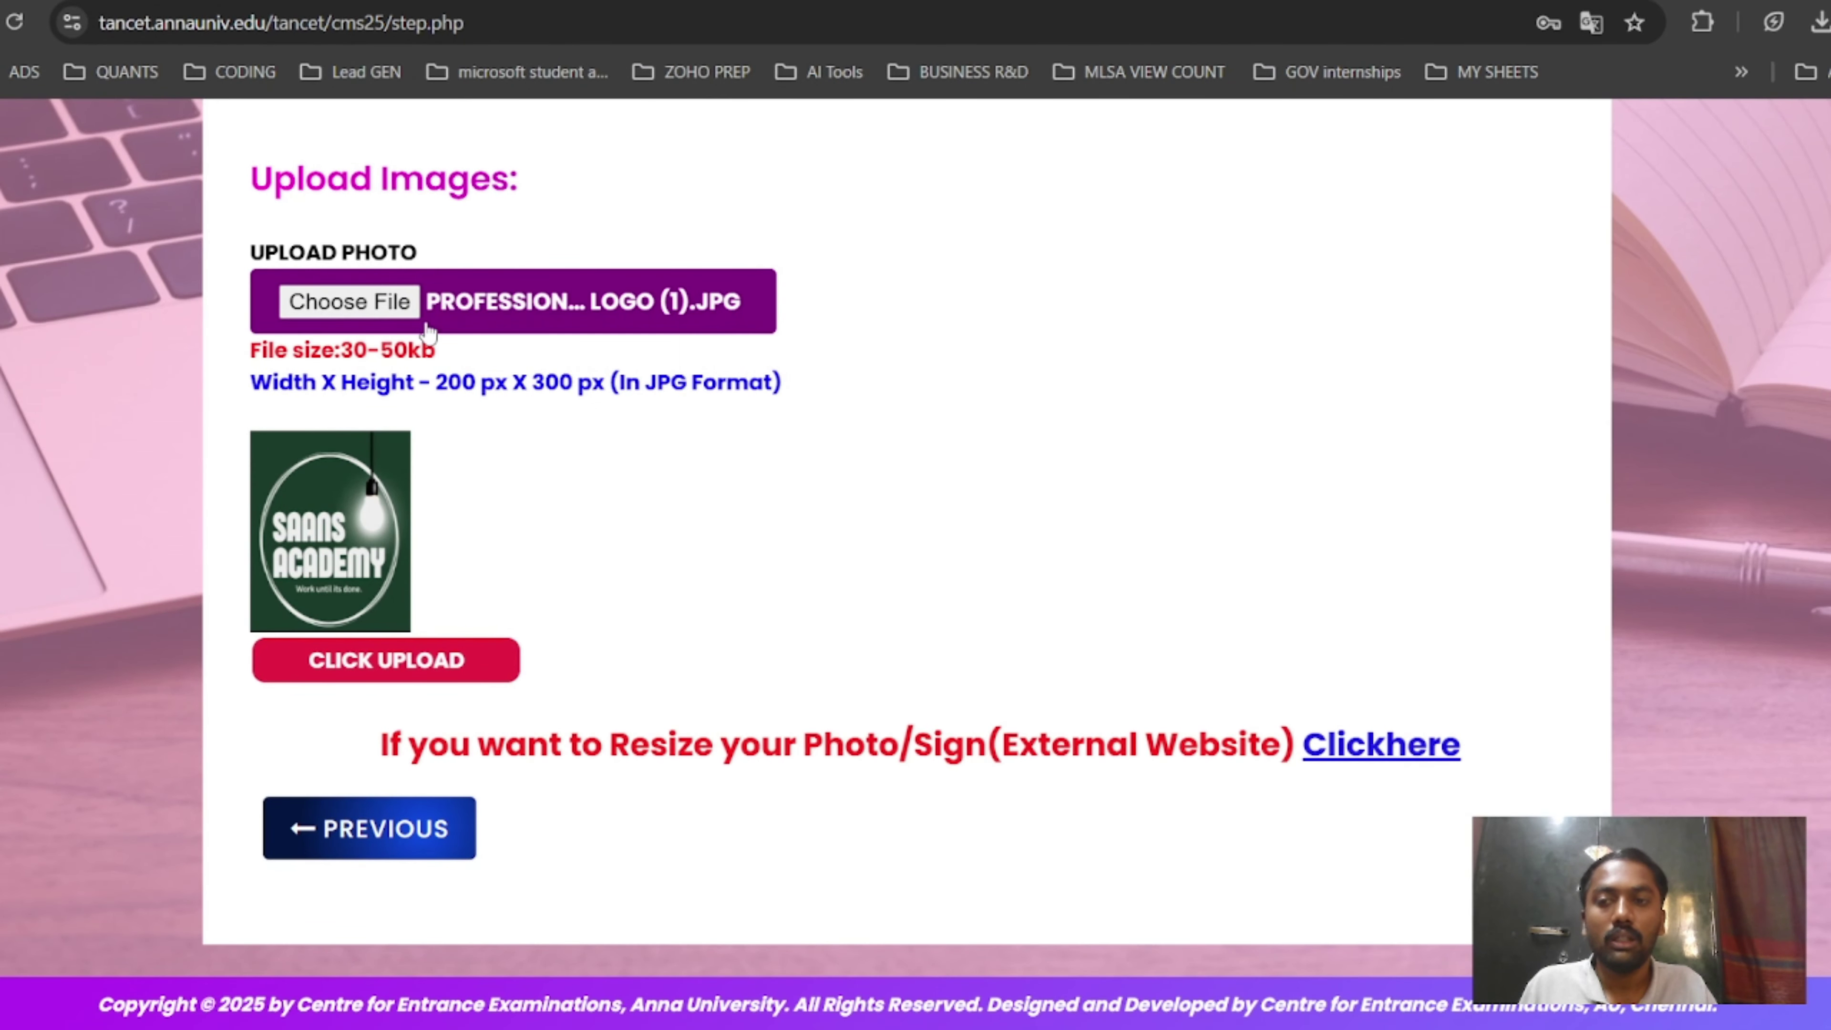
{"action": "left_click", "coordinate": [421, 660]}
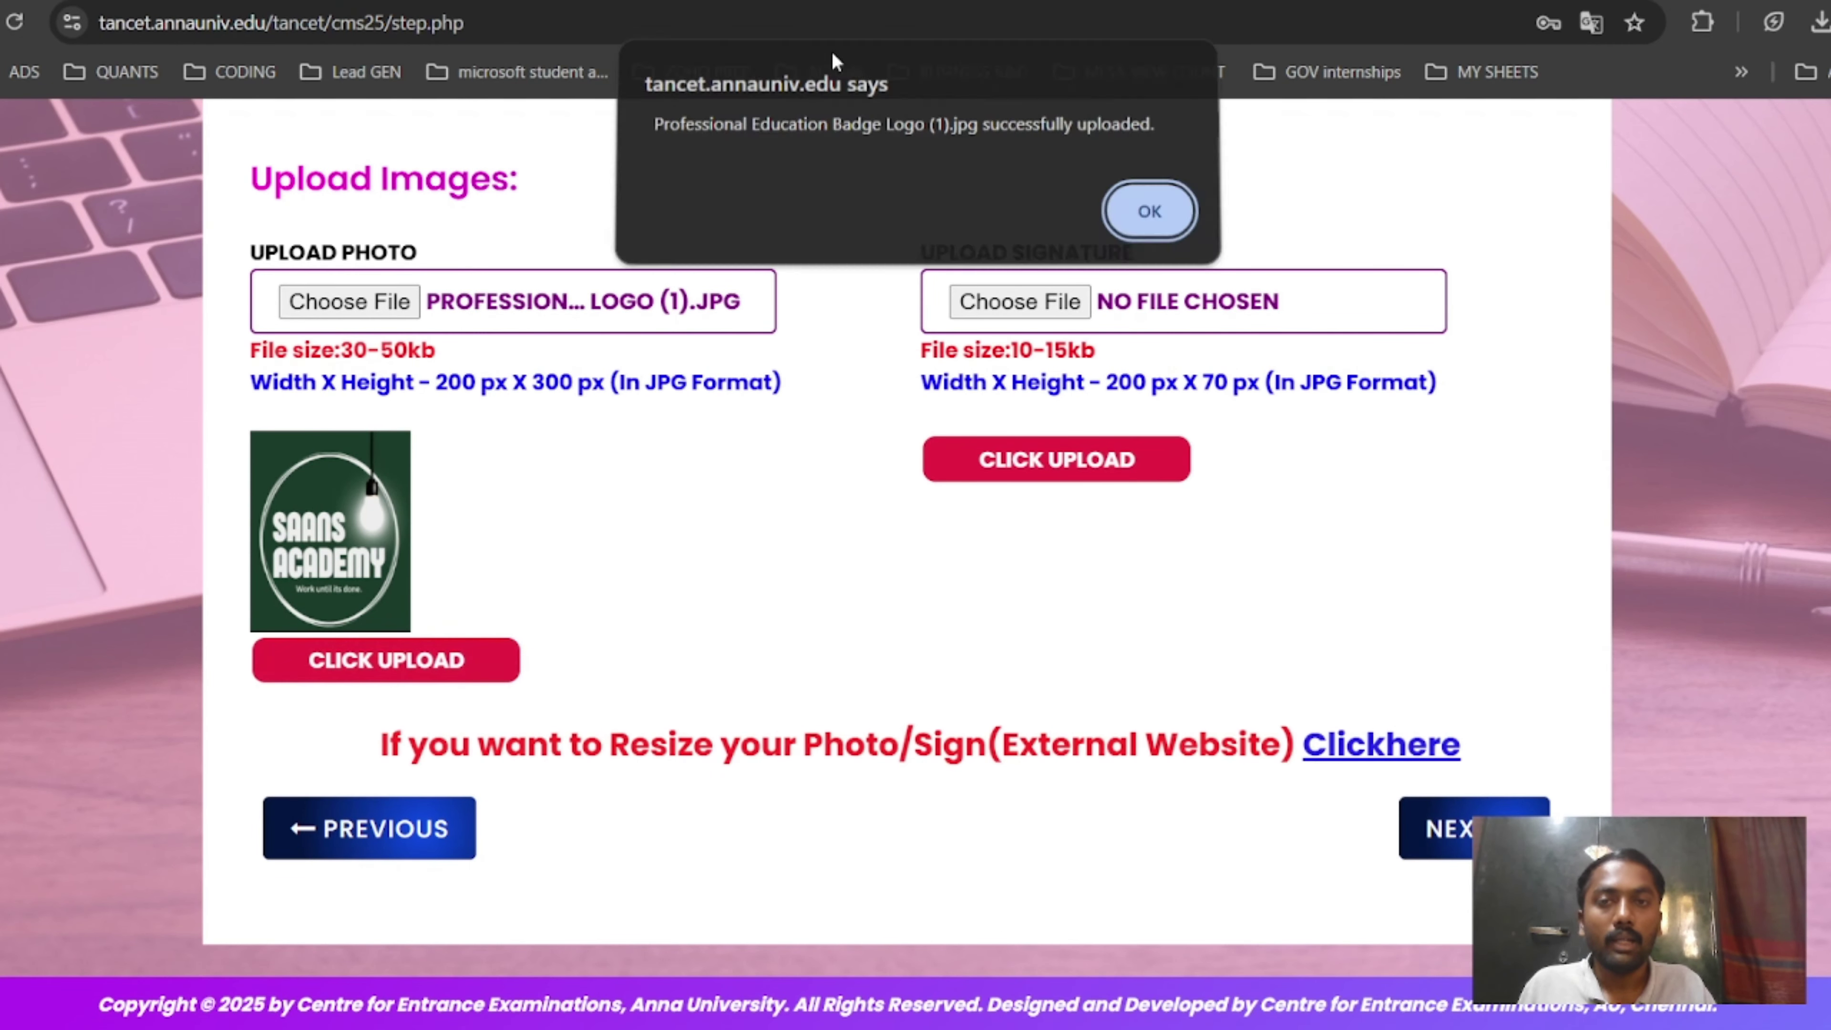
{"action": "left_click", "coordinate": [1147, 220]}
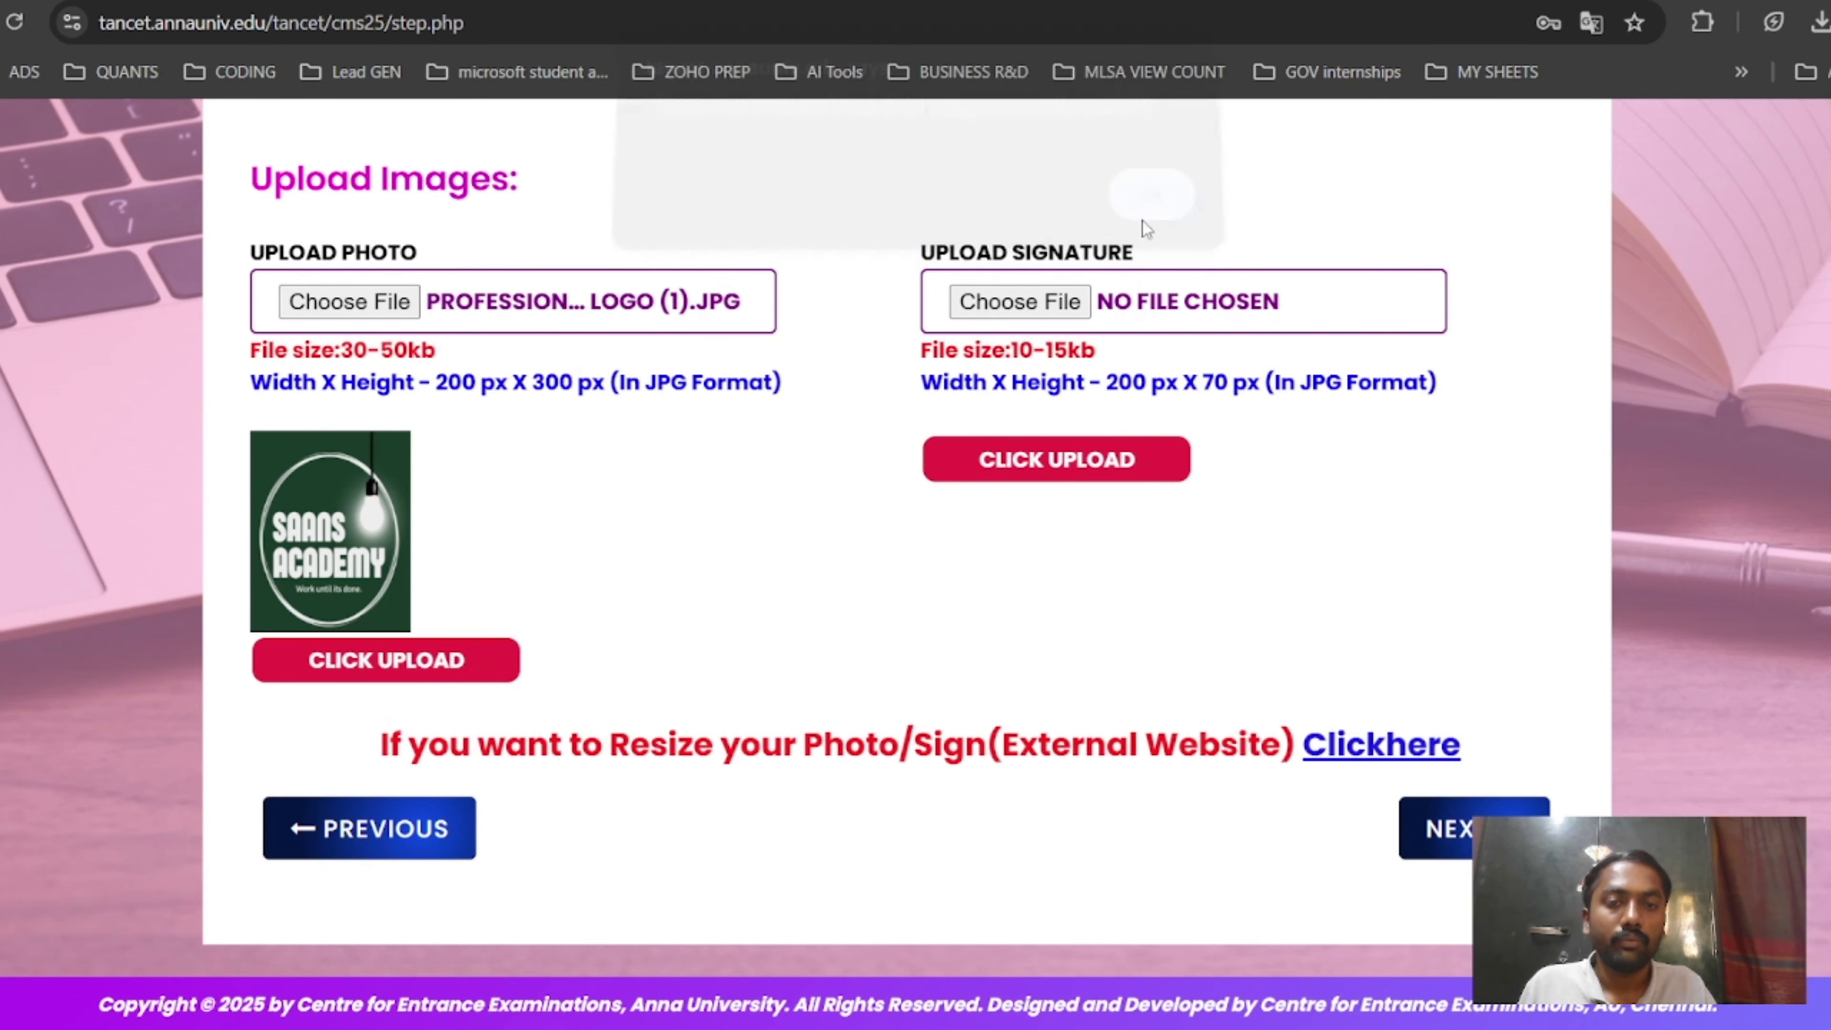
Upload the same badge logo file as the signature so both previews appear.
{"action": "left_click", "coordinate": [1036, 322]}
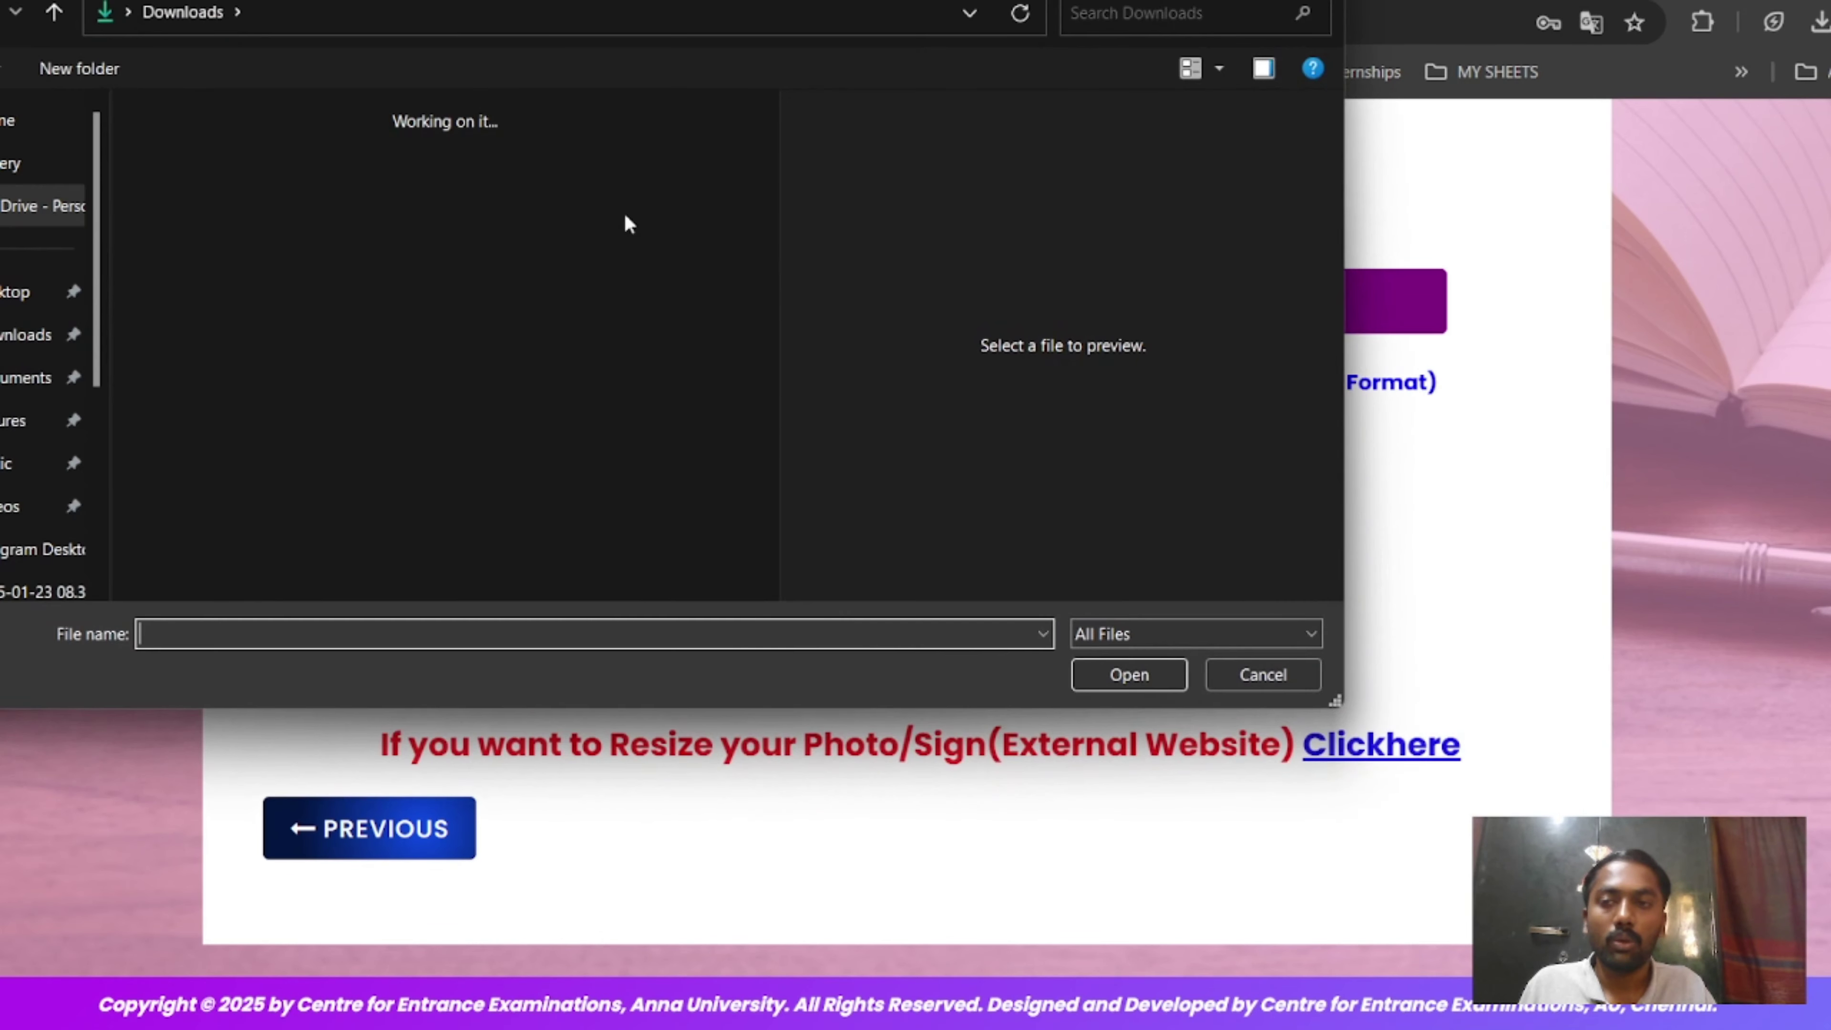
{"action": "left_click", "coordinate": [289, 180]}
{"action": "left_click", "coordinate": [1081, 673]}
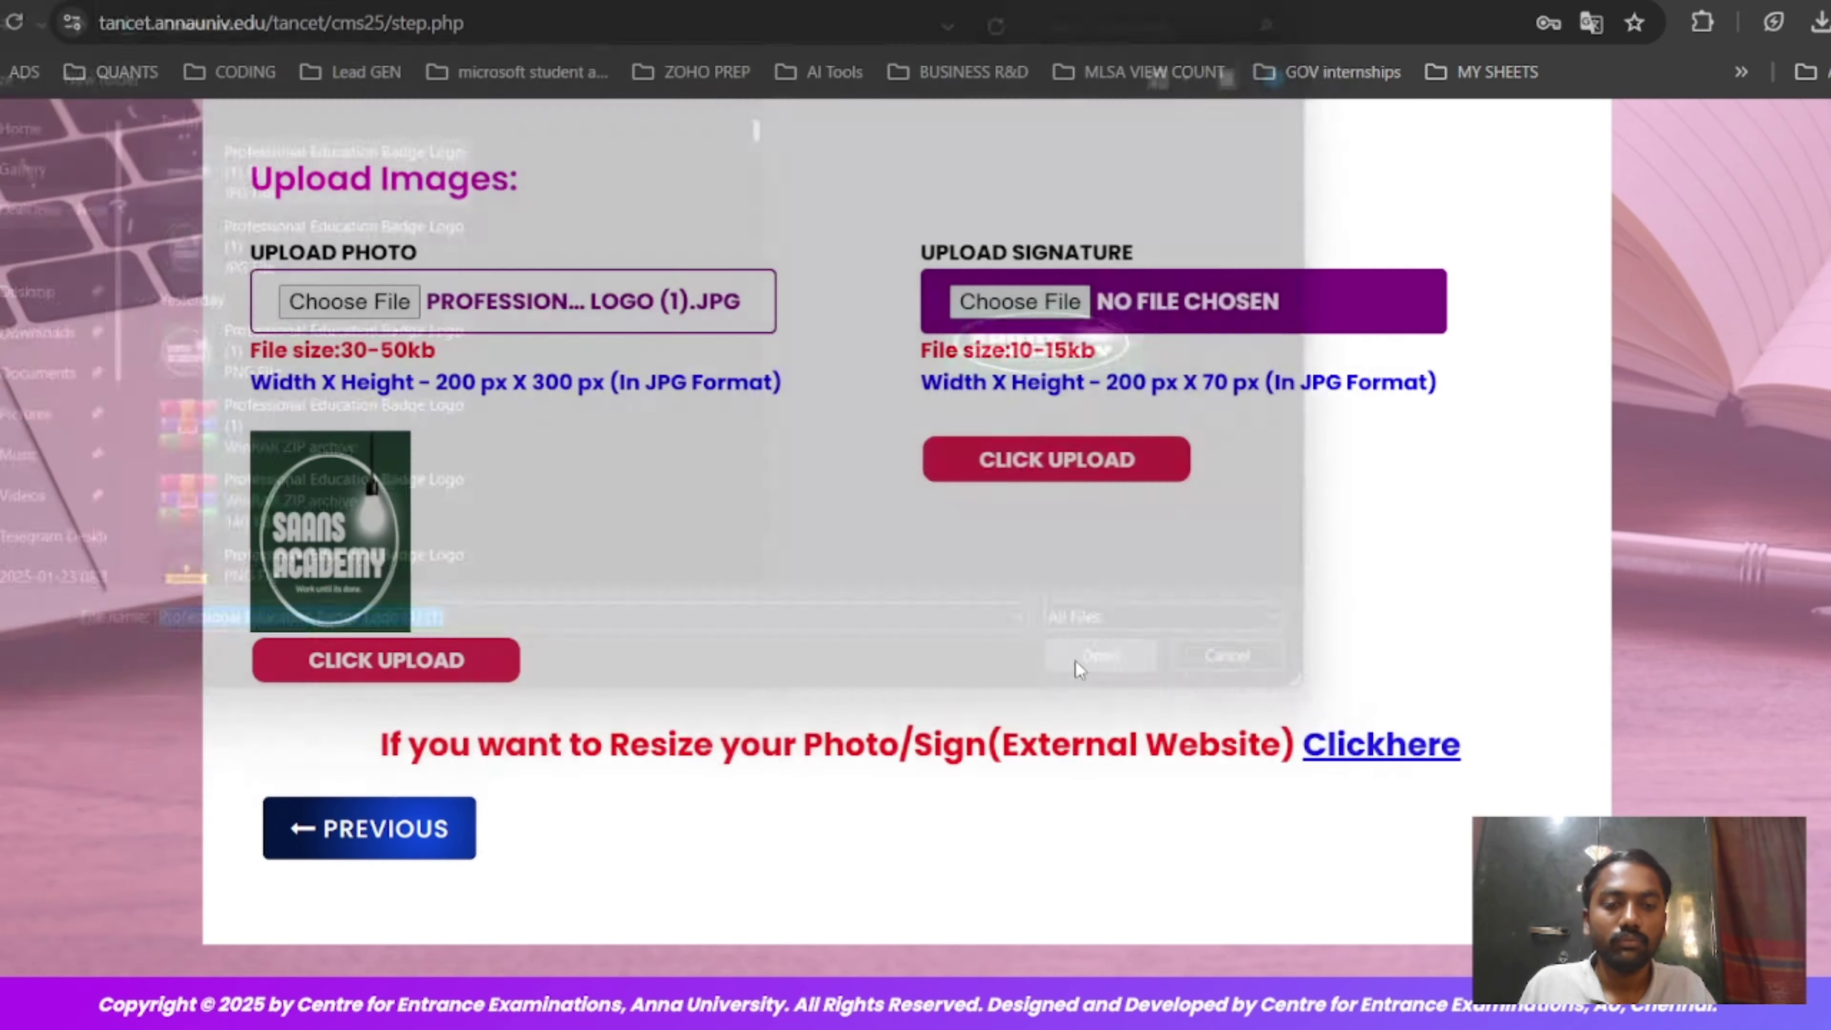
{"action": "left_click", "coordinate": [1093, 547]}
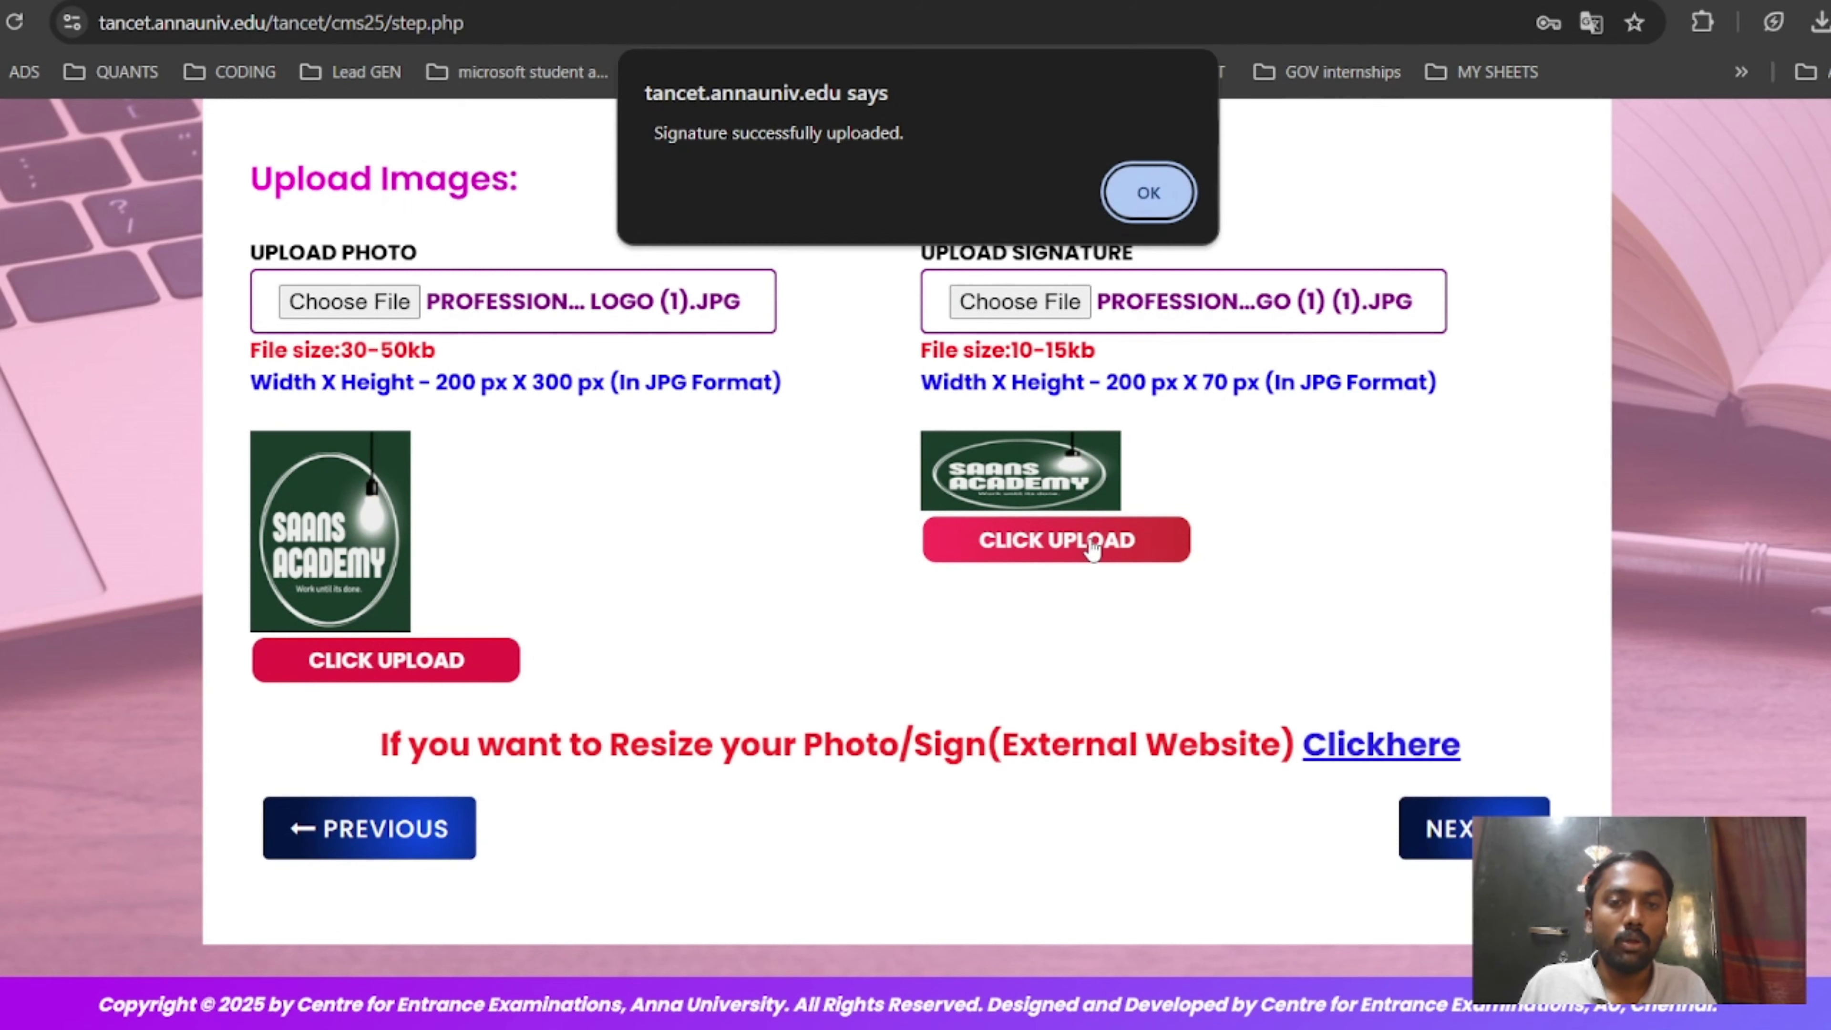
{"action": "left_click", "coordinate": [1170, 186]}
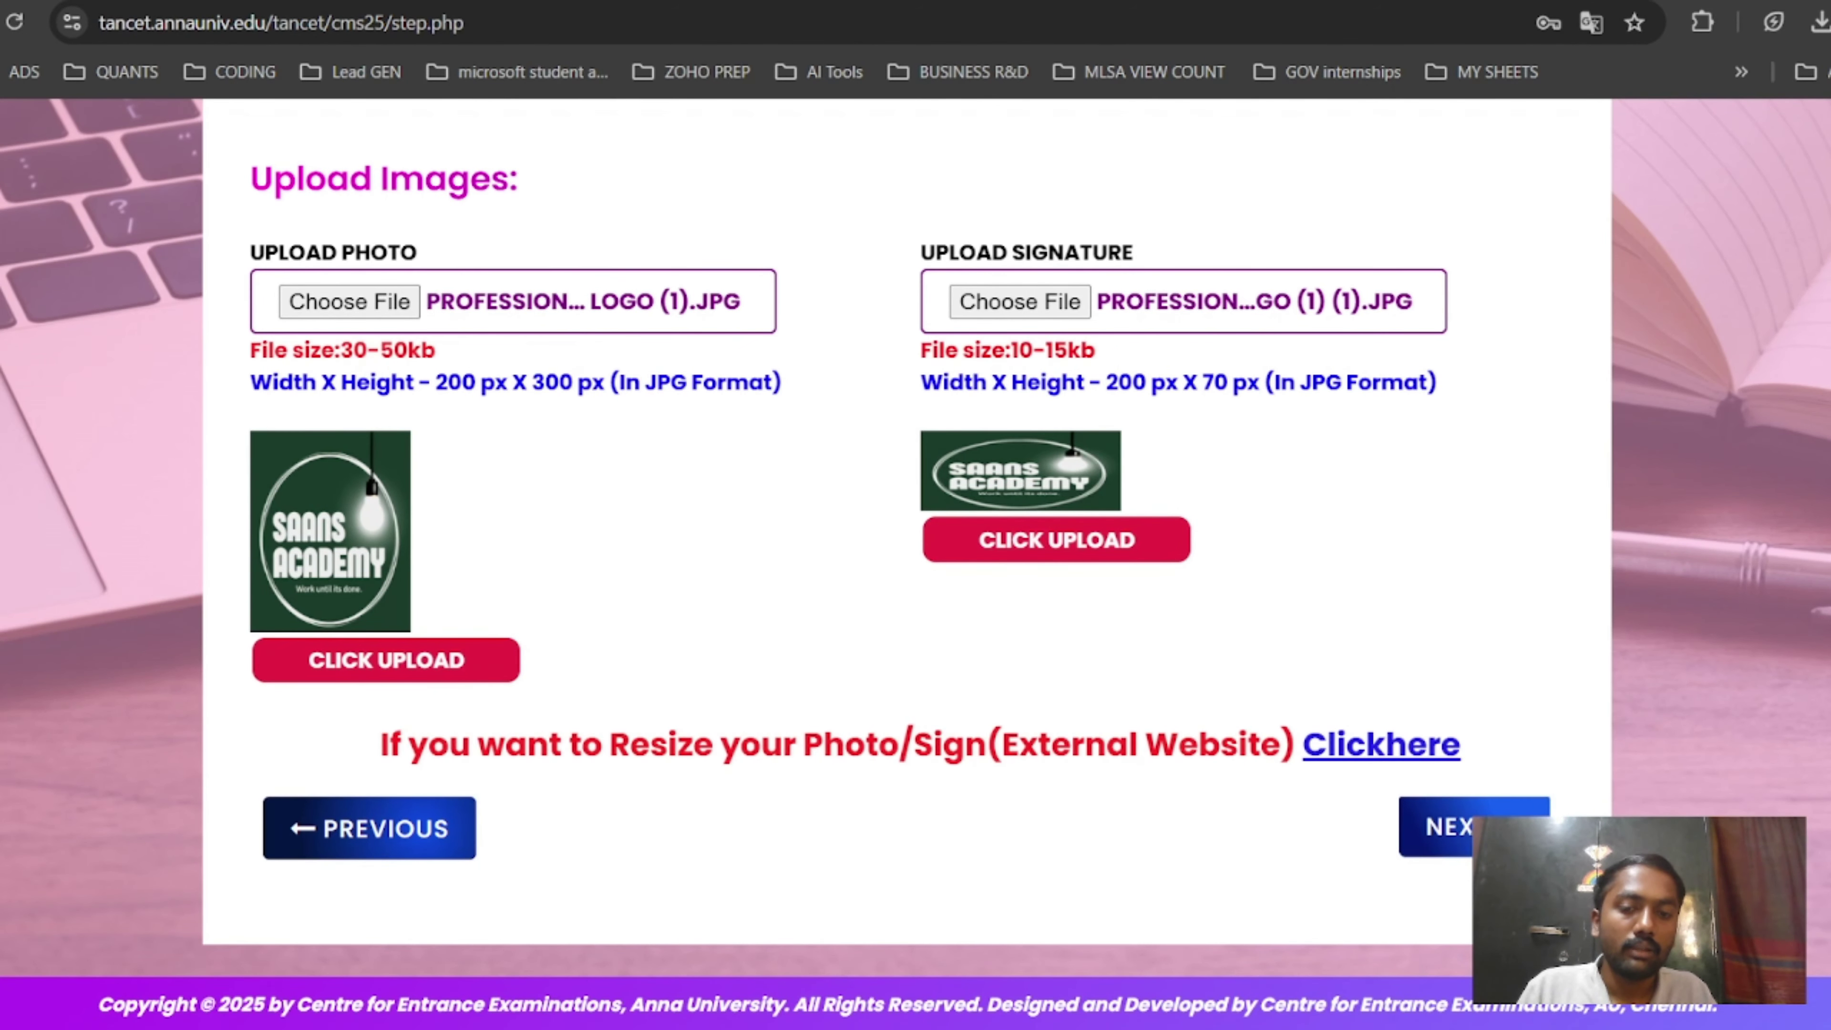
Attach M.C.A. - SYLLABUS.PDF as the community certificate, then go on to the verification summary.
{"action": "left_click", "coordinate": [1474, 826]}
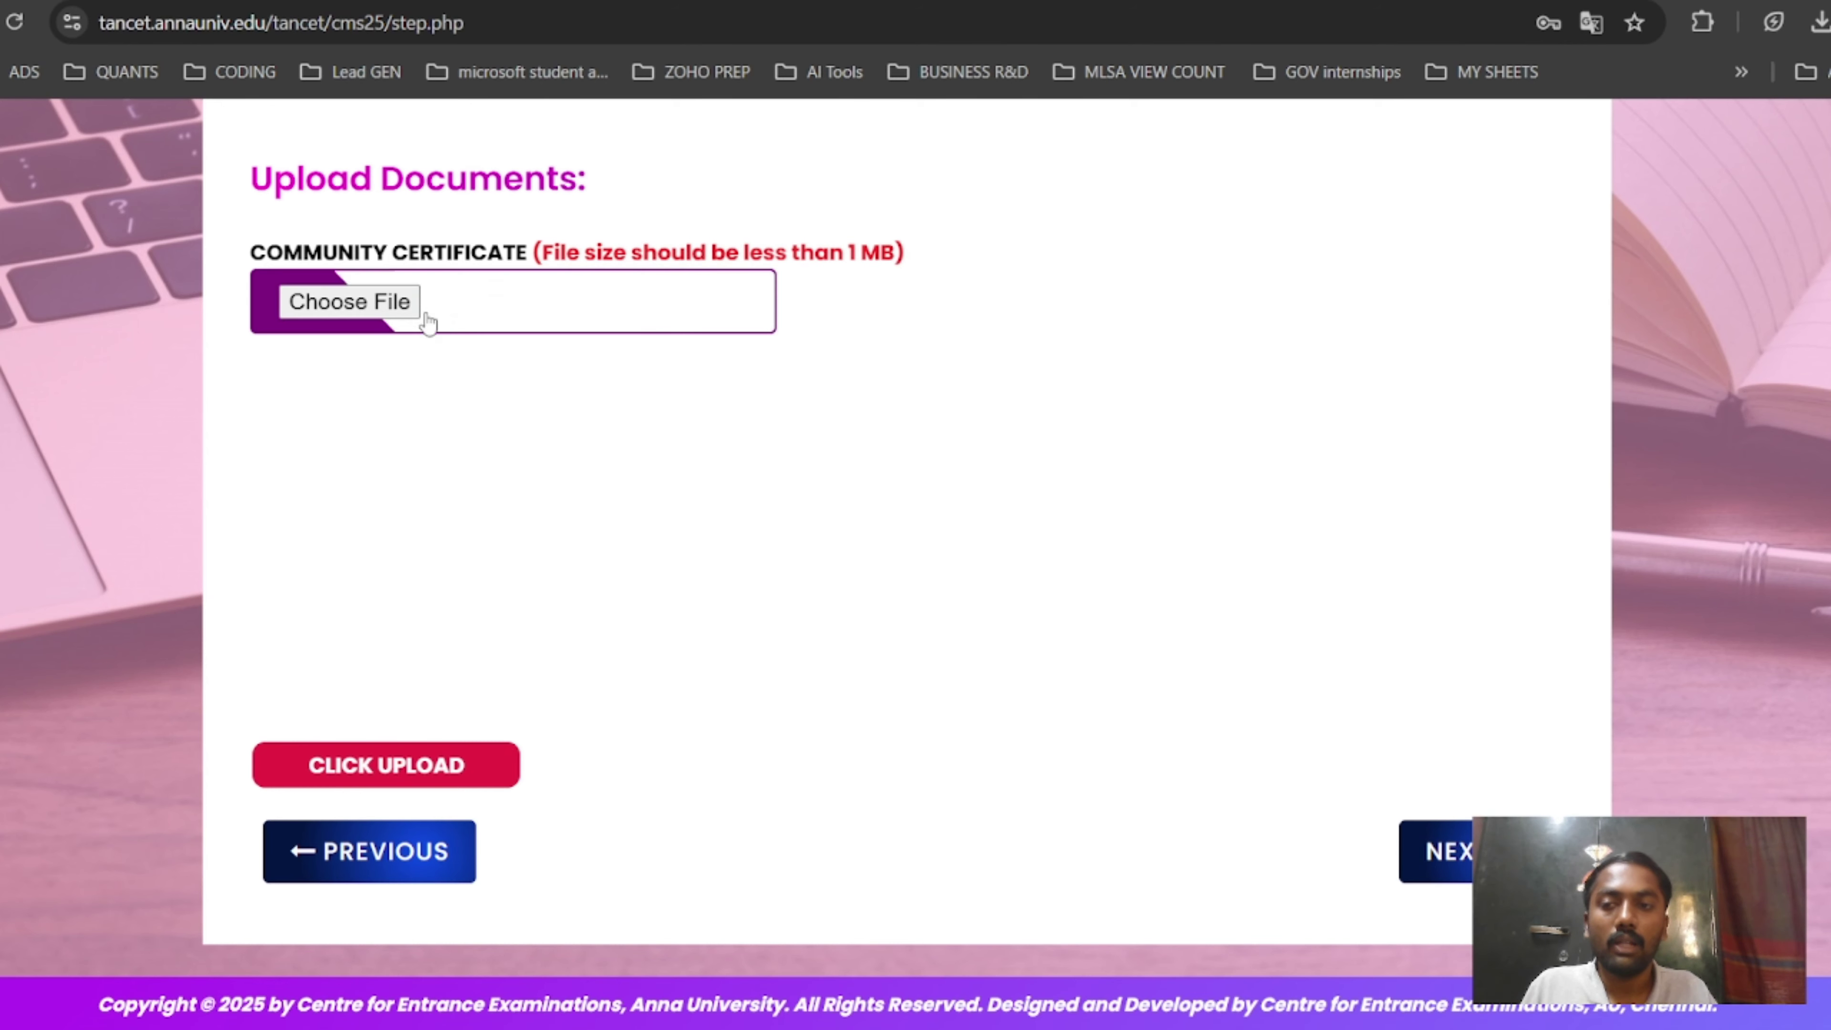
{"action": "left_click", "coordinate": [371, 299]}
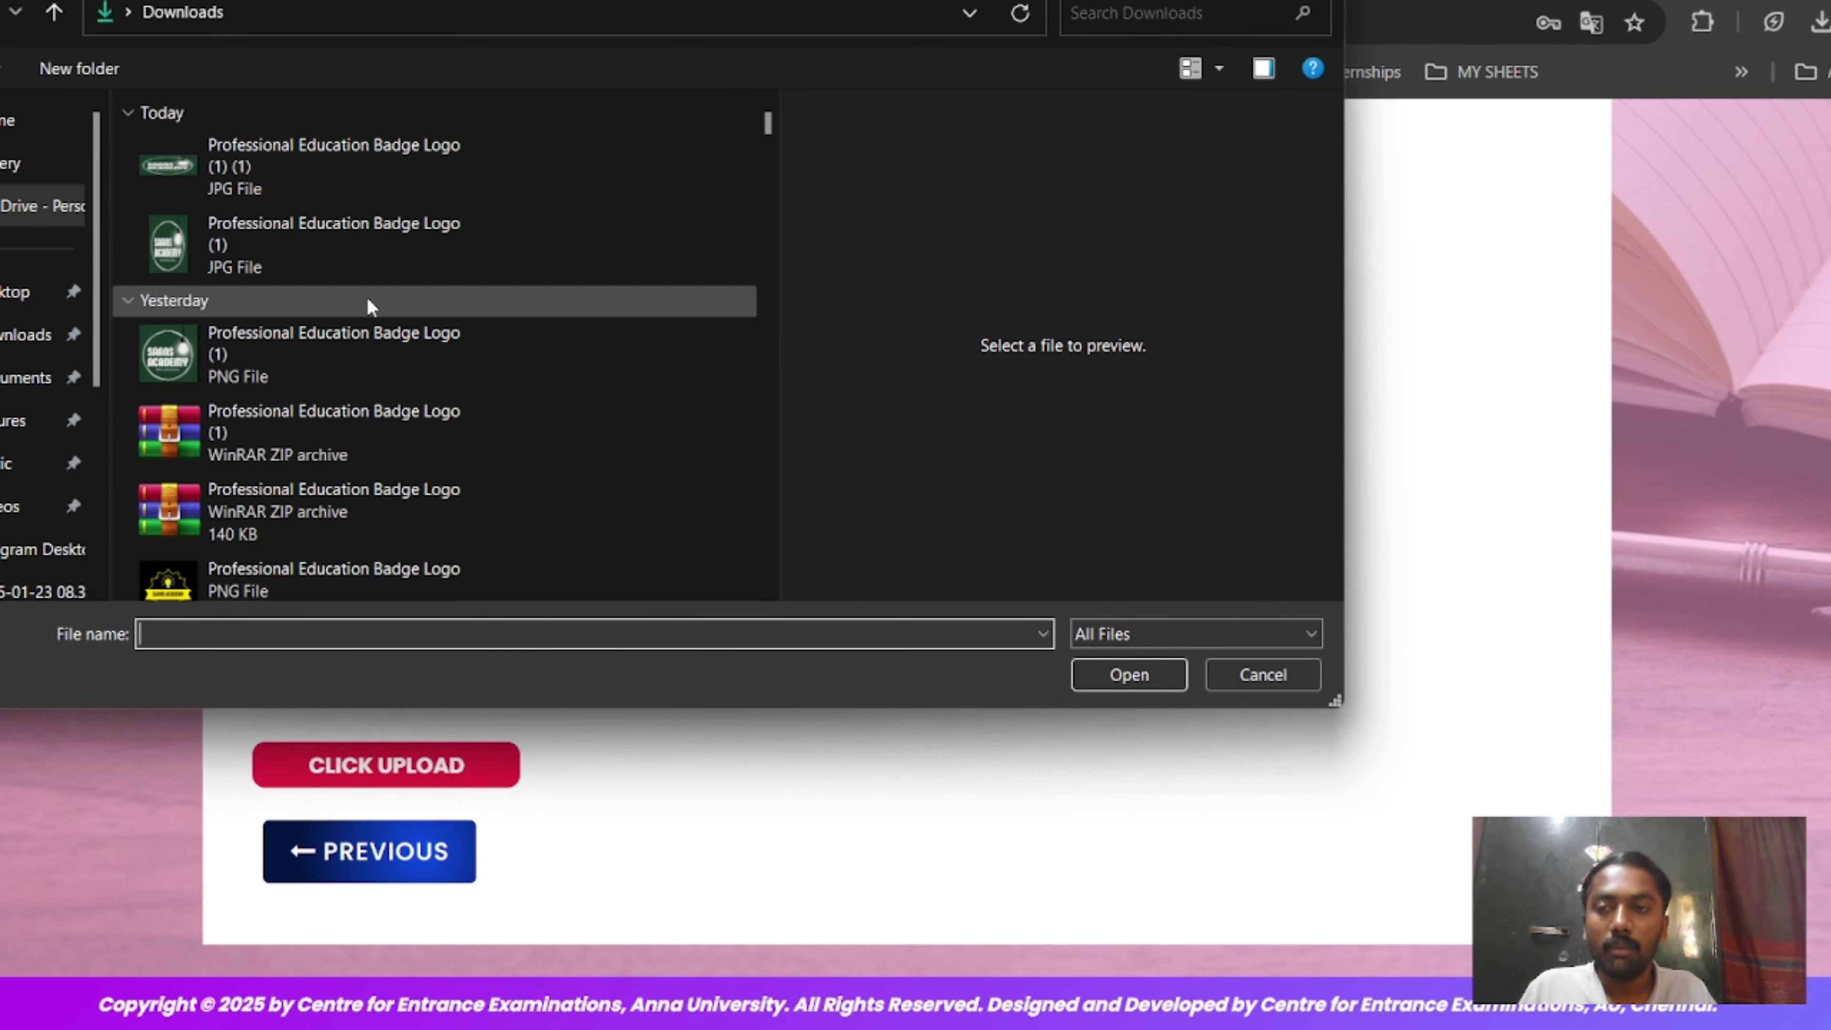
{"action": "scroll", "coordinate": [369, 328], "scroll_direction": "down", "scroll_amount": 5}
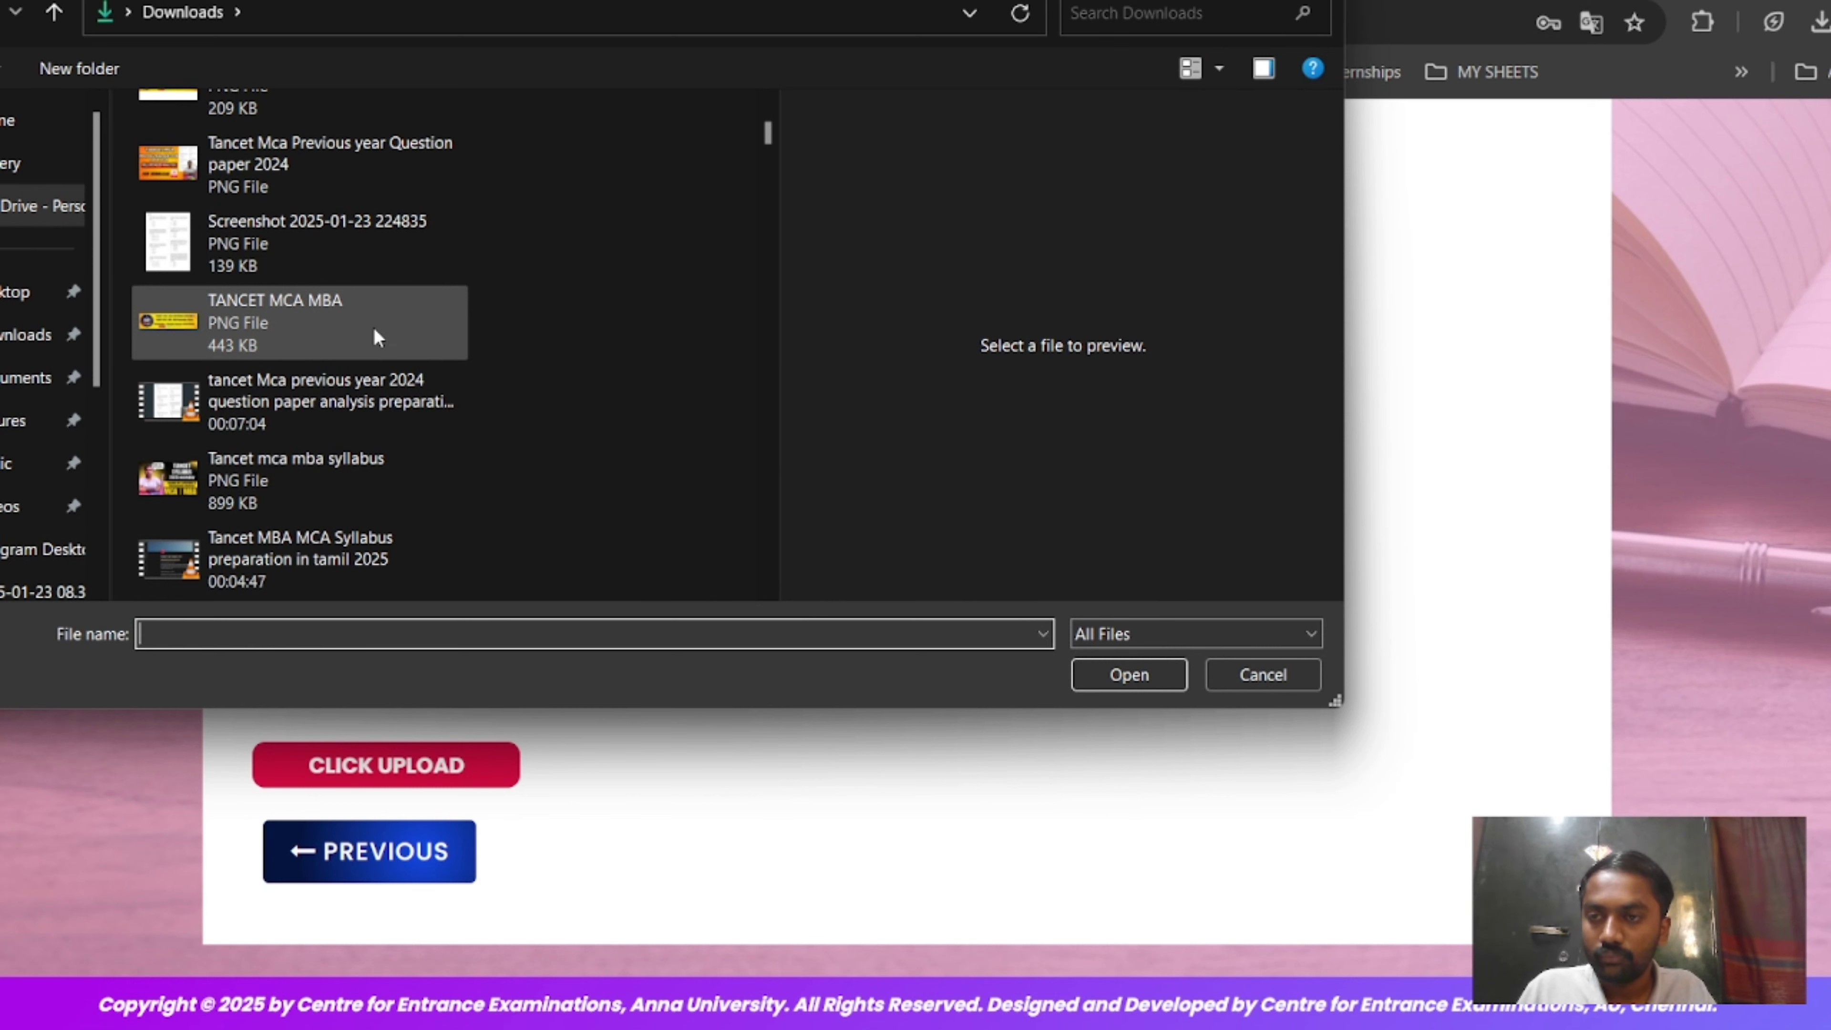
{"action": "scroll", "coordinate": [376, 337], "scroll_direction": "down", "scroll_amount": 6}
{"action": "scroll", "coordinate": [376, 336], "scroll_direction": "up", "scroll_amount": 3}
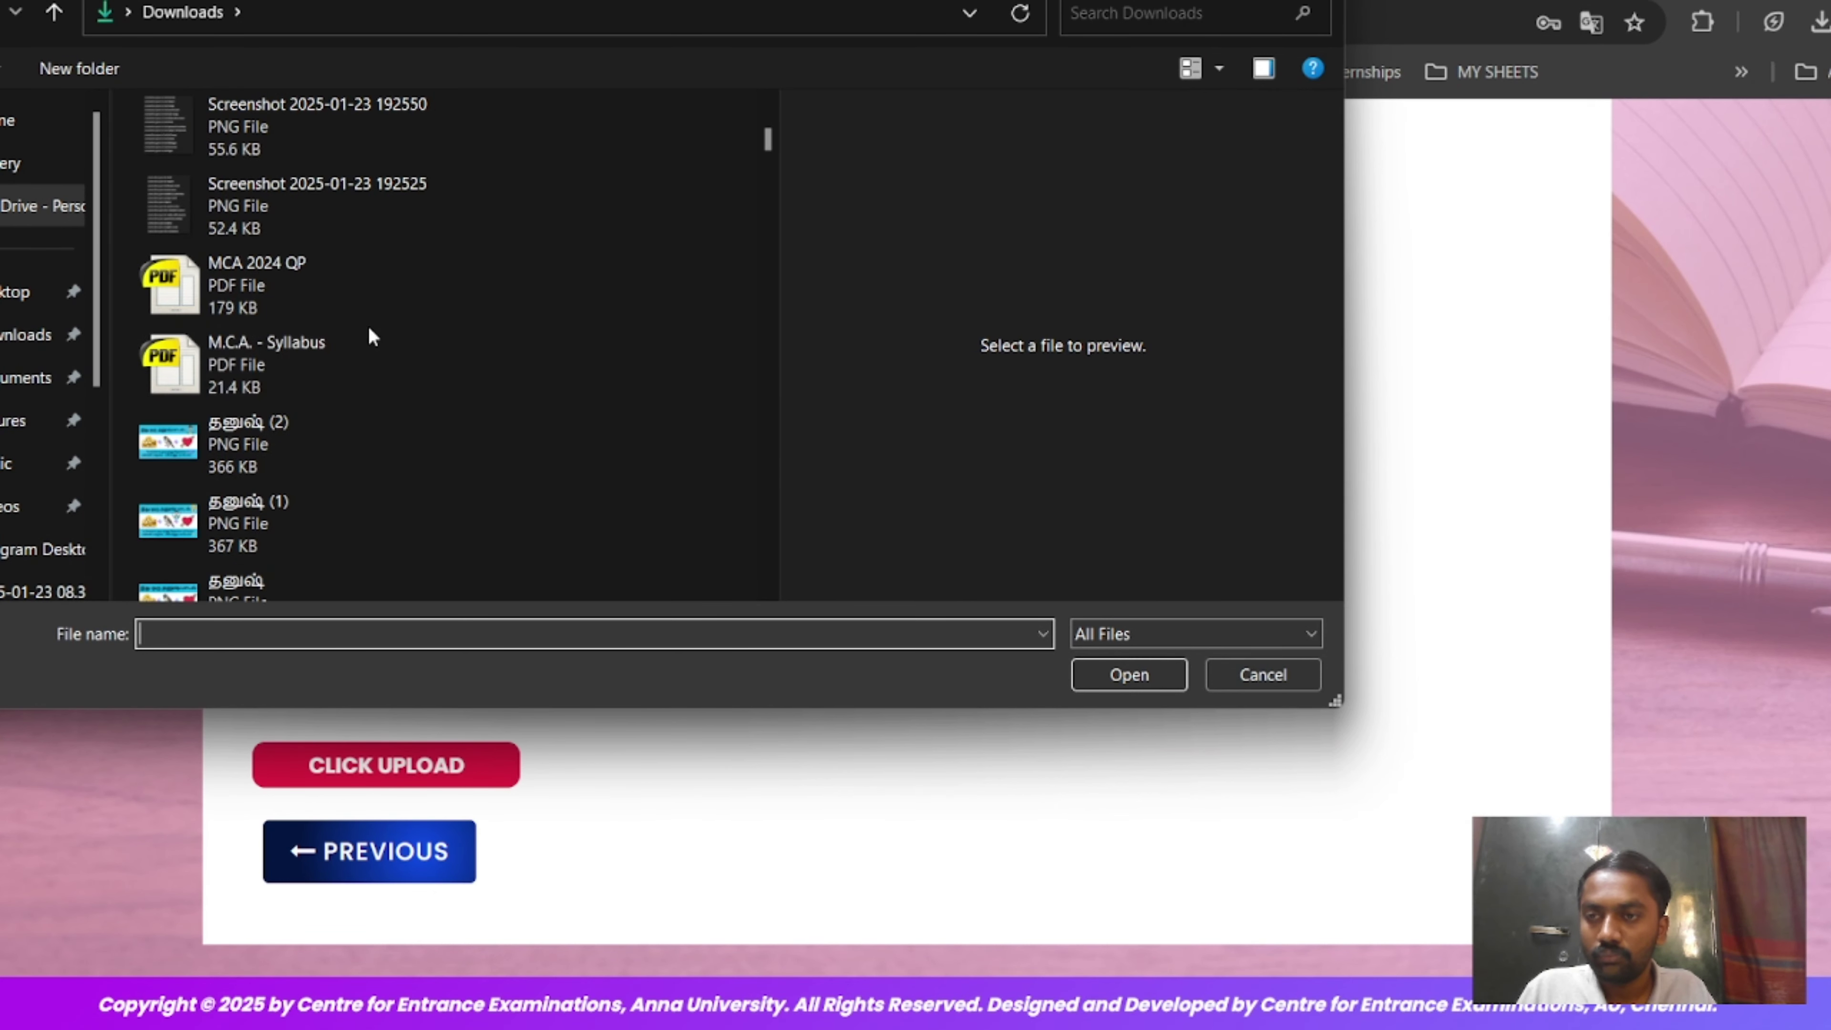
{"action": "left_click", "coordinate": [355, 369]}
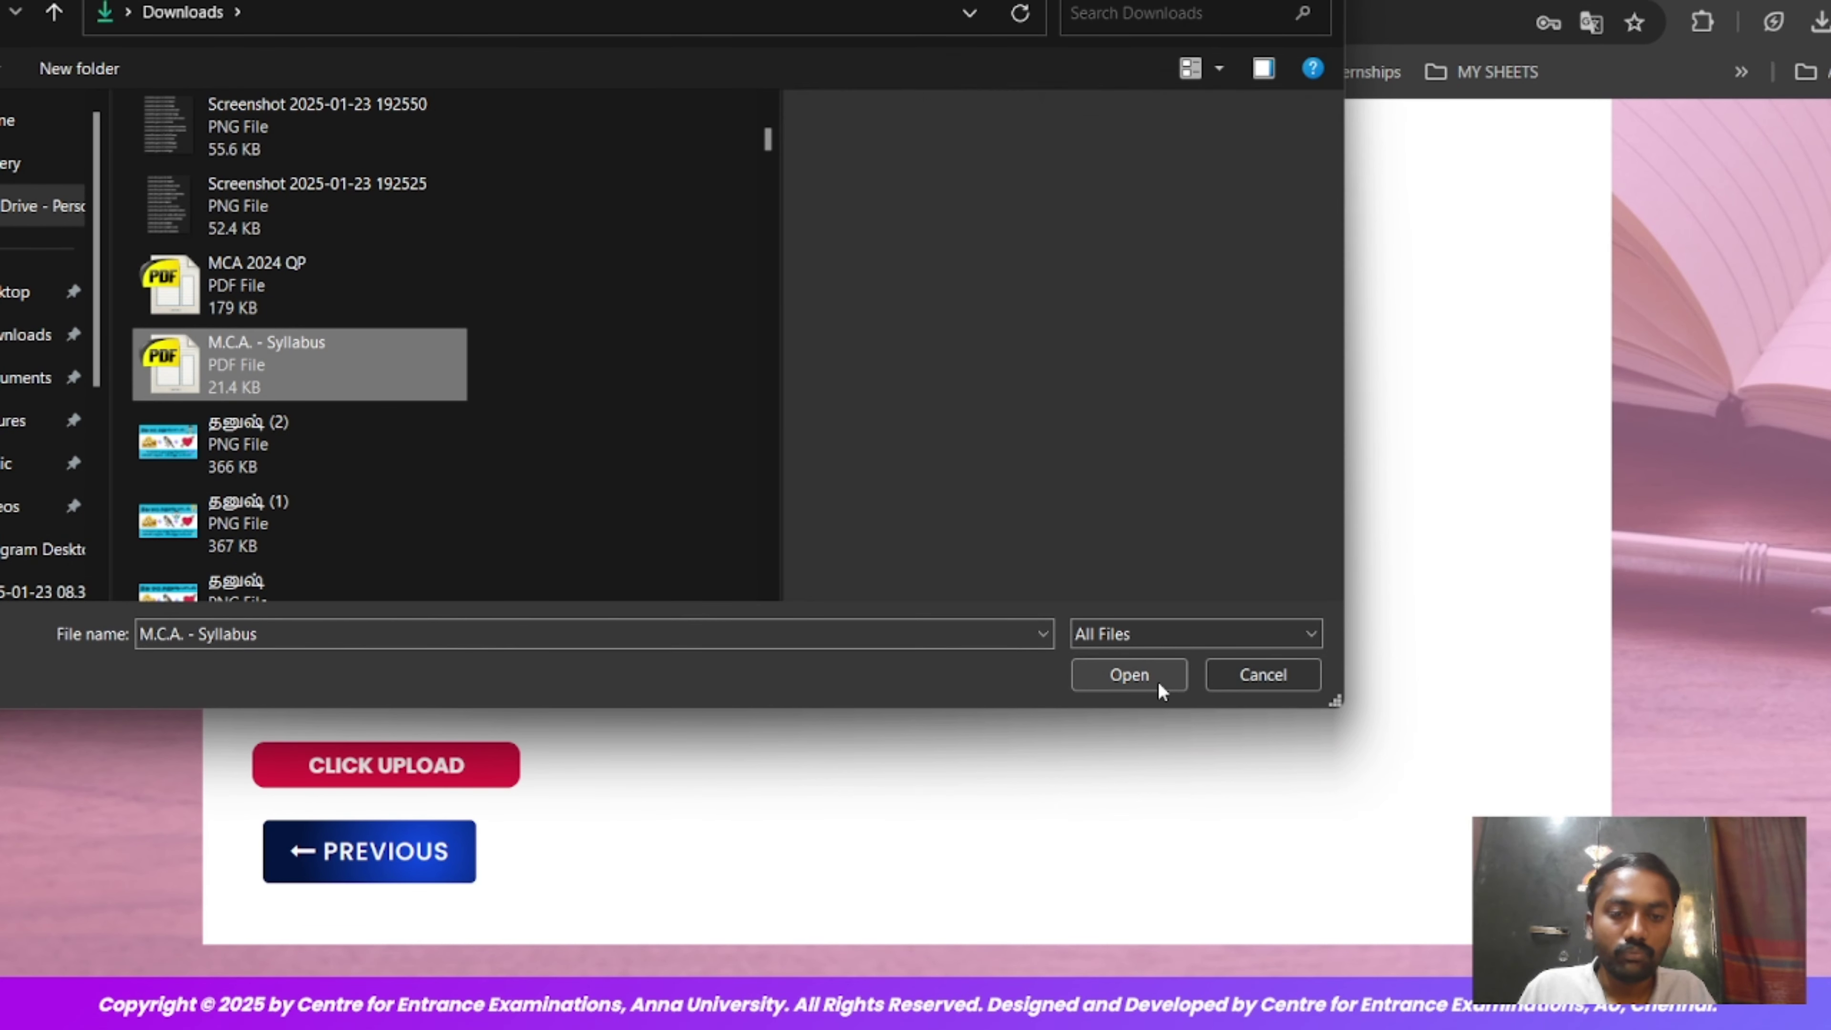
{"action": "left_click", "coordinate": [1154, 679]}
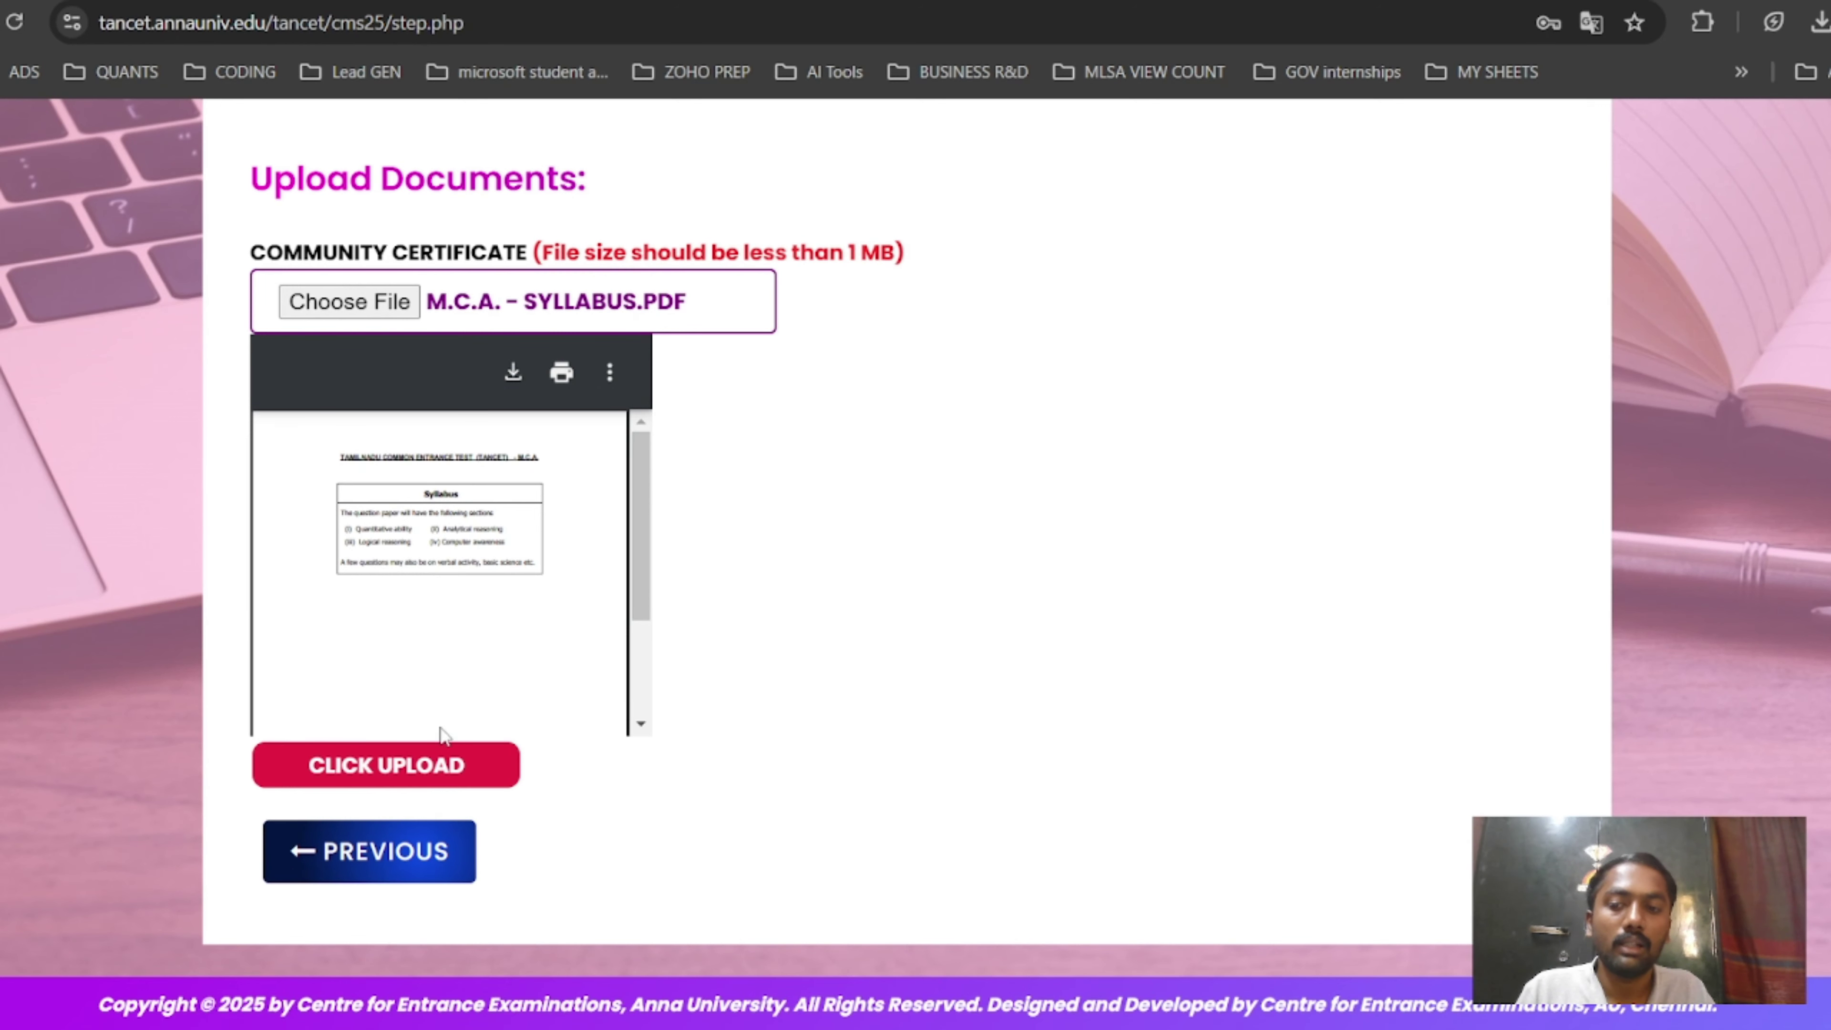
{"action": "left_click", "coordinate": [429, 757]}
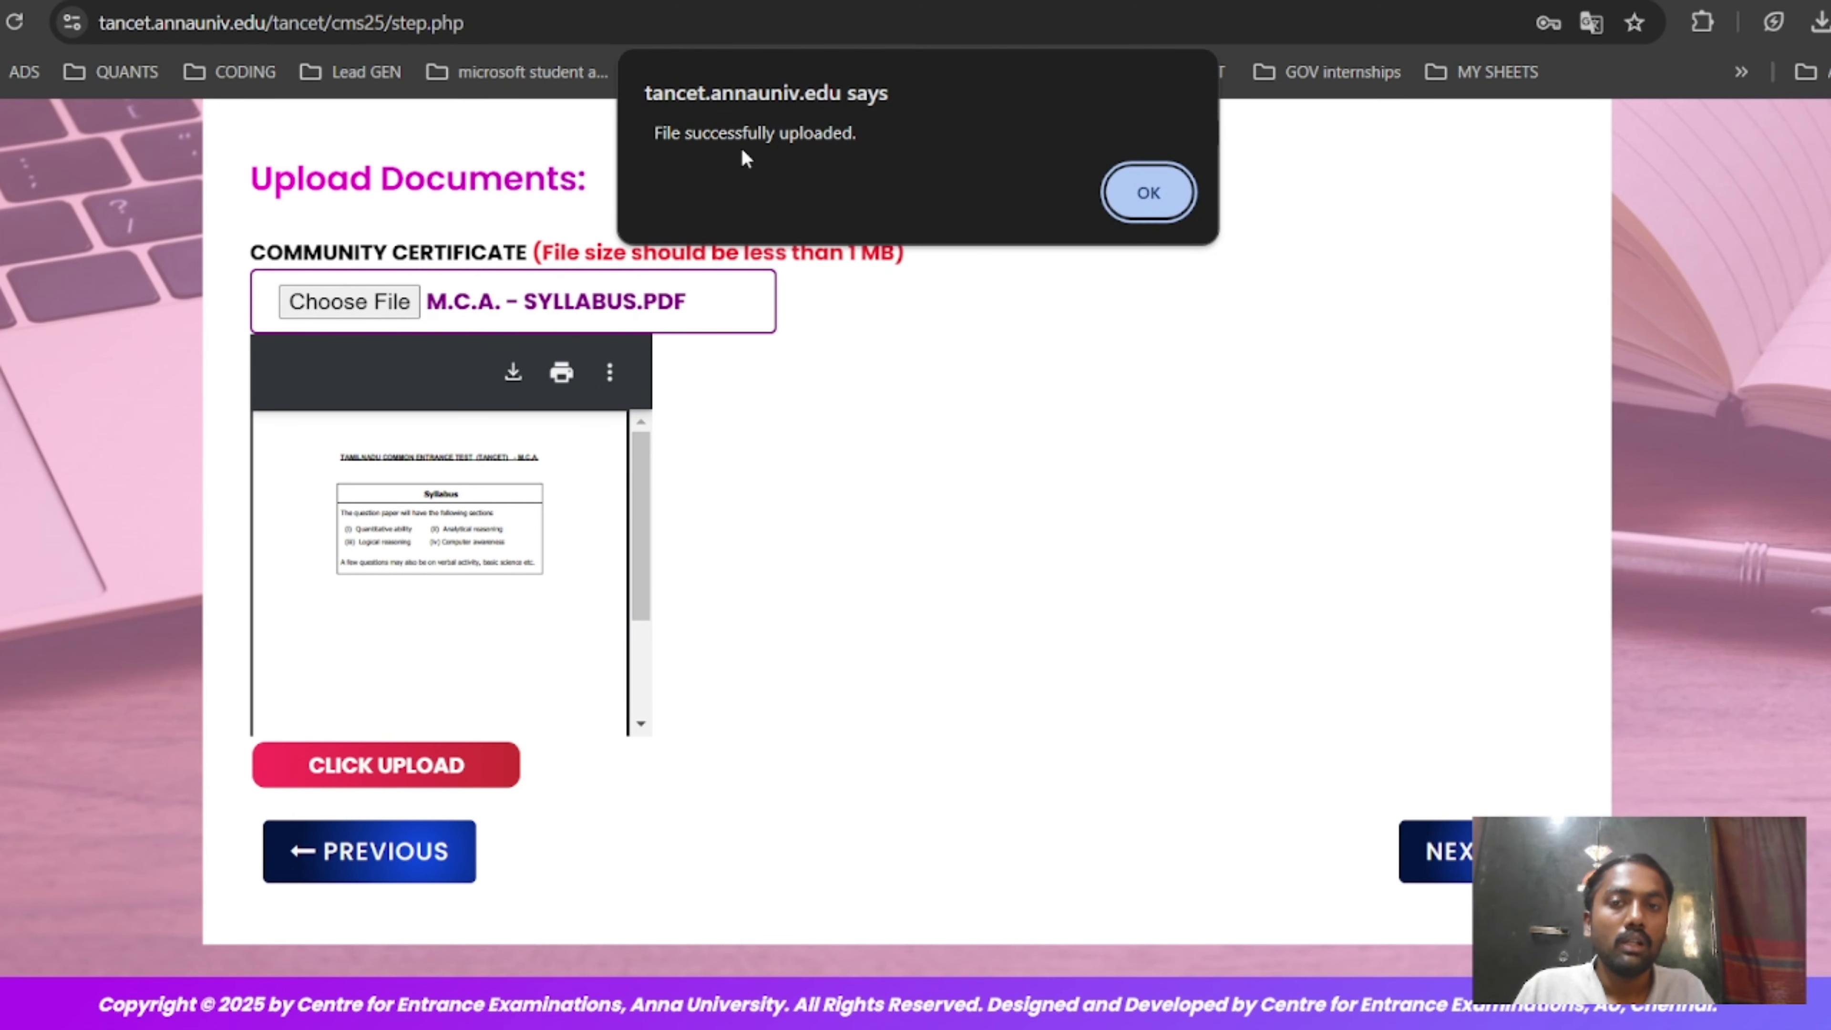
{"action": "left_click", "coordinate": [1148, 193]}
{"action": "left_click", "coordinate": [1438, 851]}
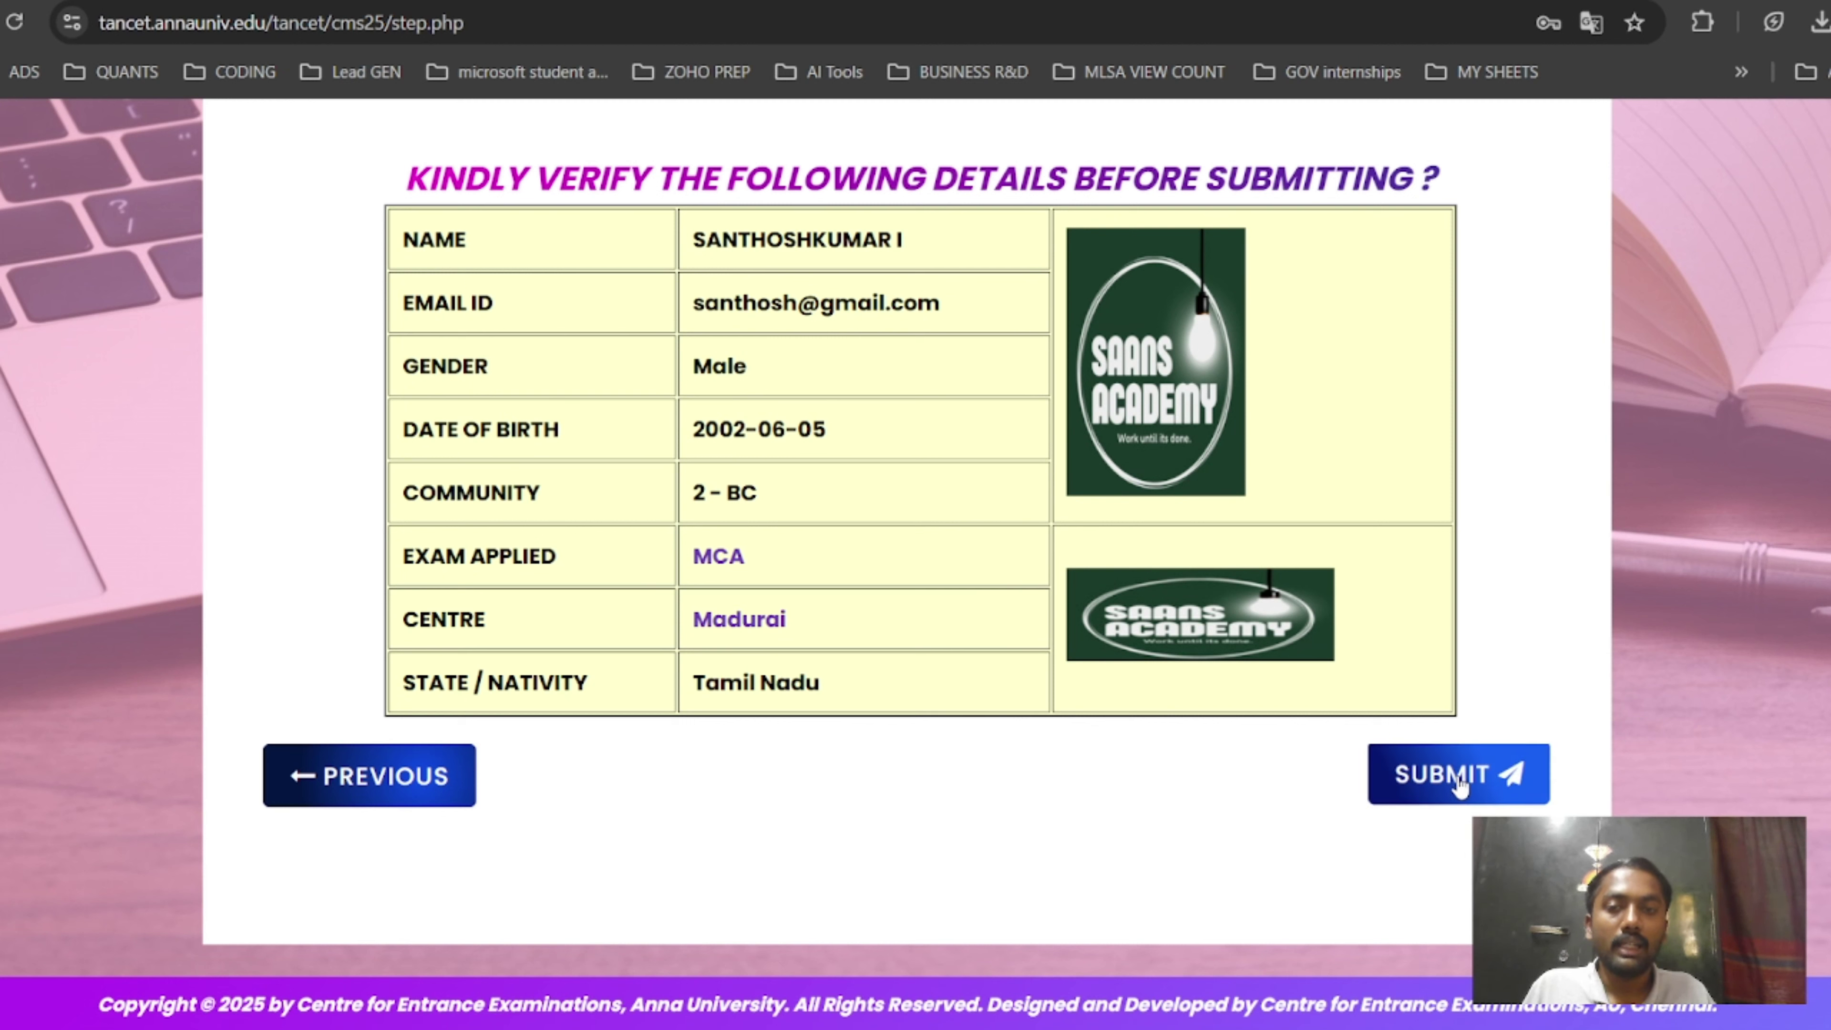
Submit the verified MCA application and confirm it, bringing up the 1000/- examination fee.
{"action": "left_click", "coordinate": [1478, 783]}
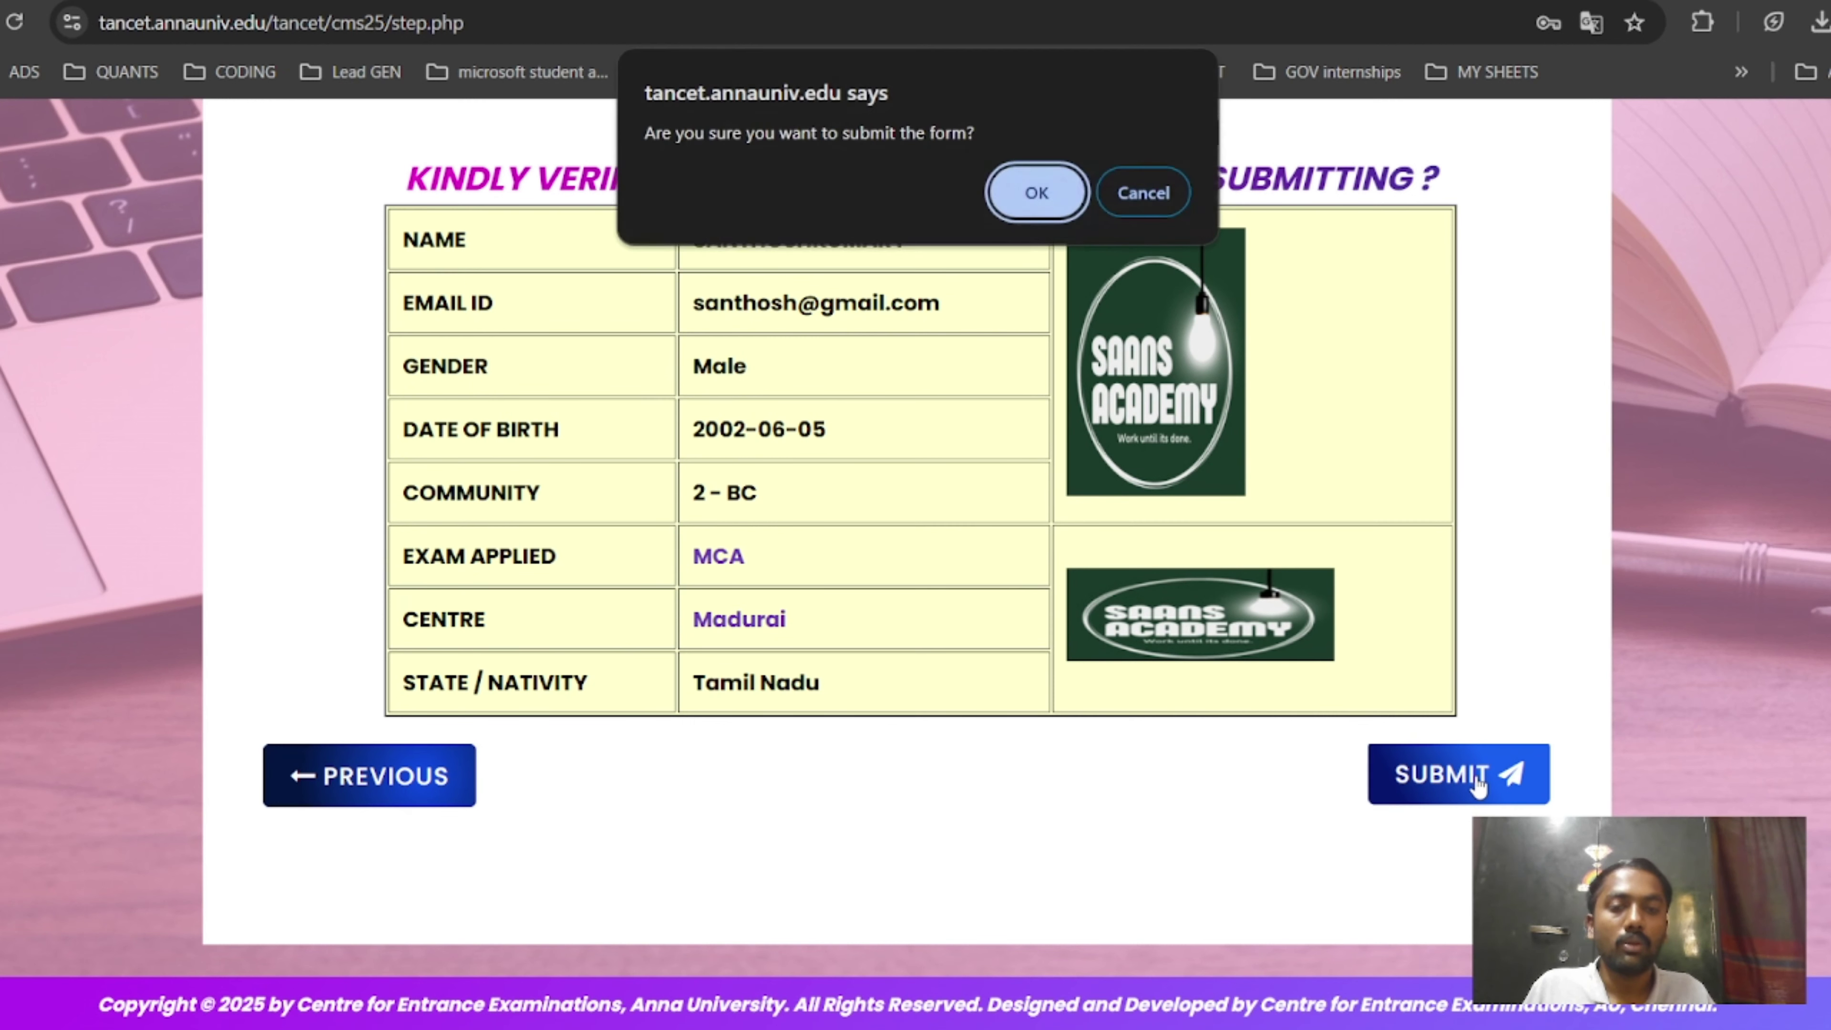
{"action": "left_click", "coordinate": [1034, 184]}
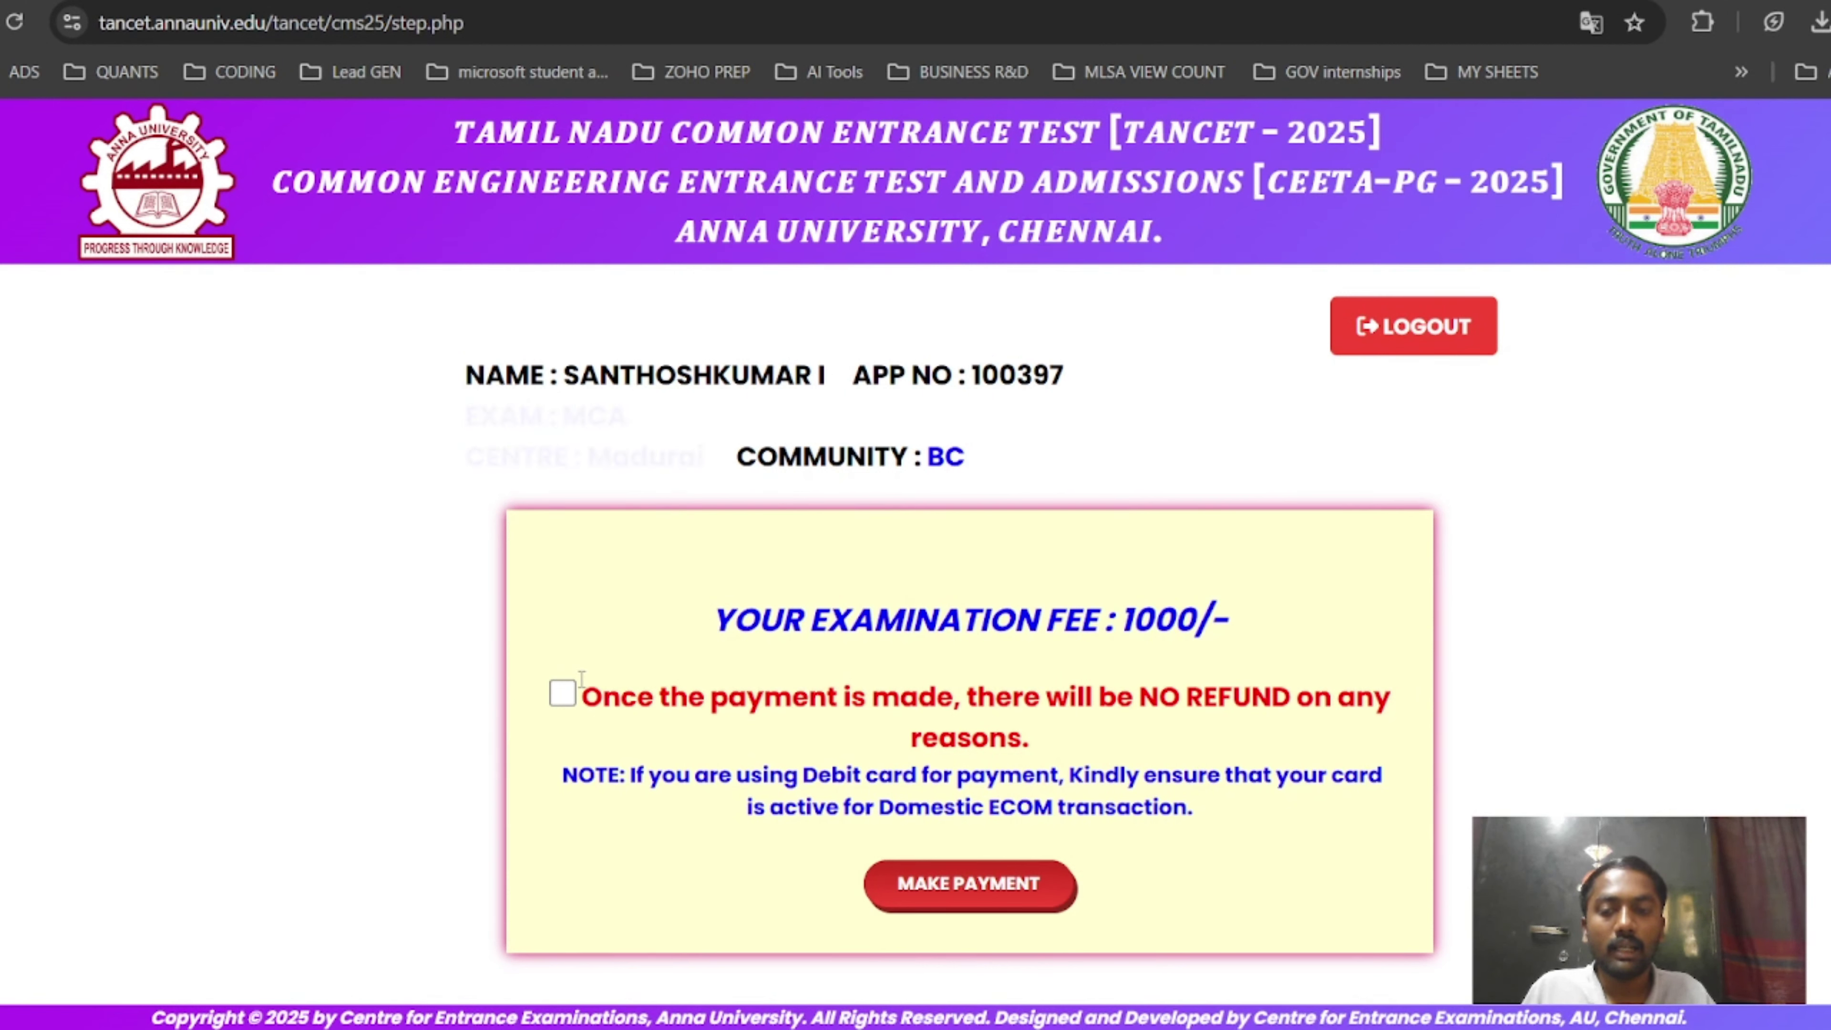
Accept the NO REFUND condition and proceed to PayU checkout for the ₹1000 fee.
{"action": "left_click", "coordinate": [566, 694]}
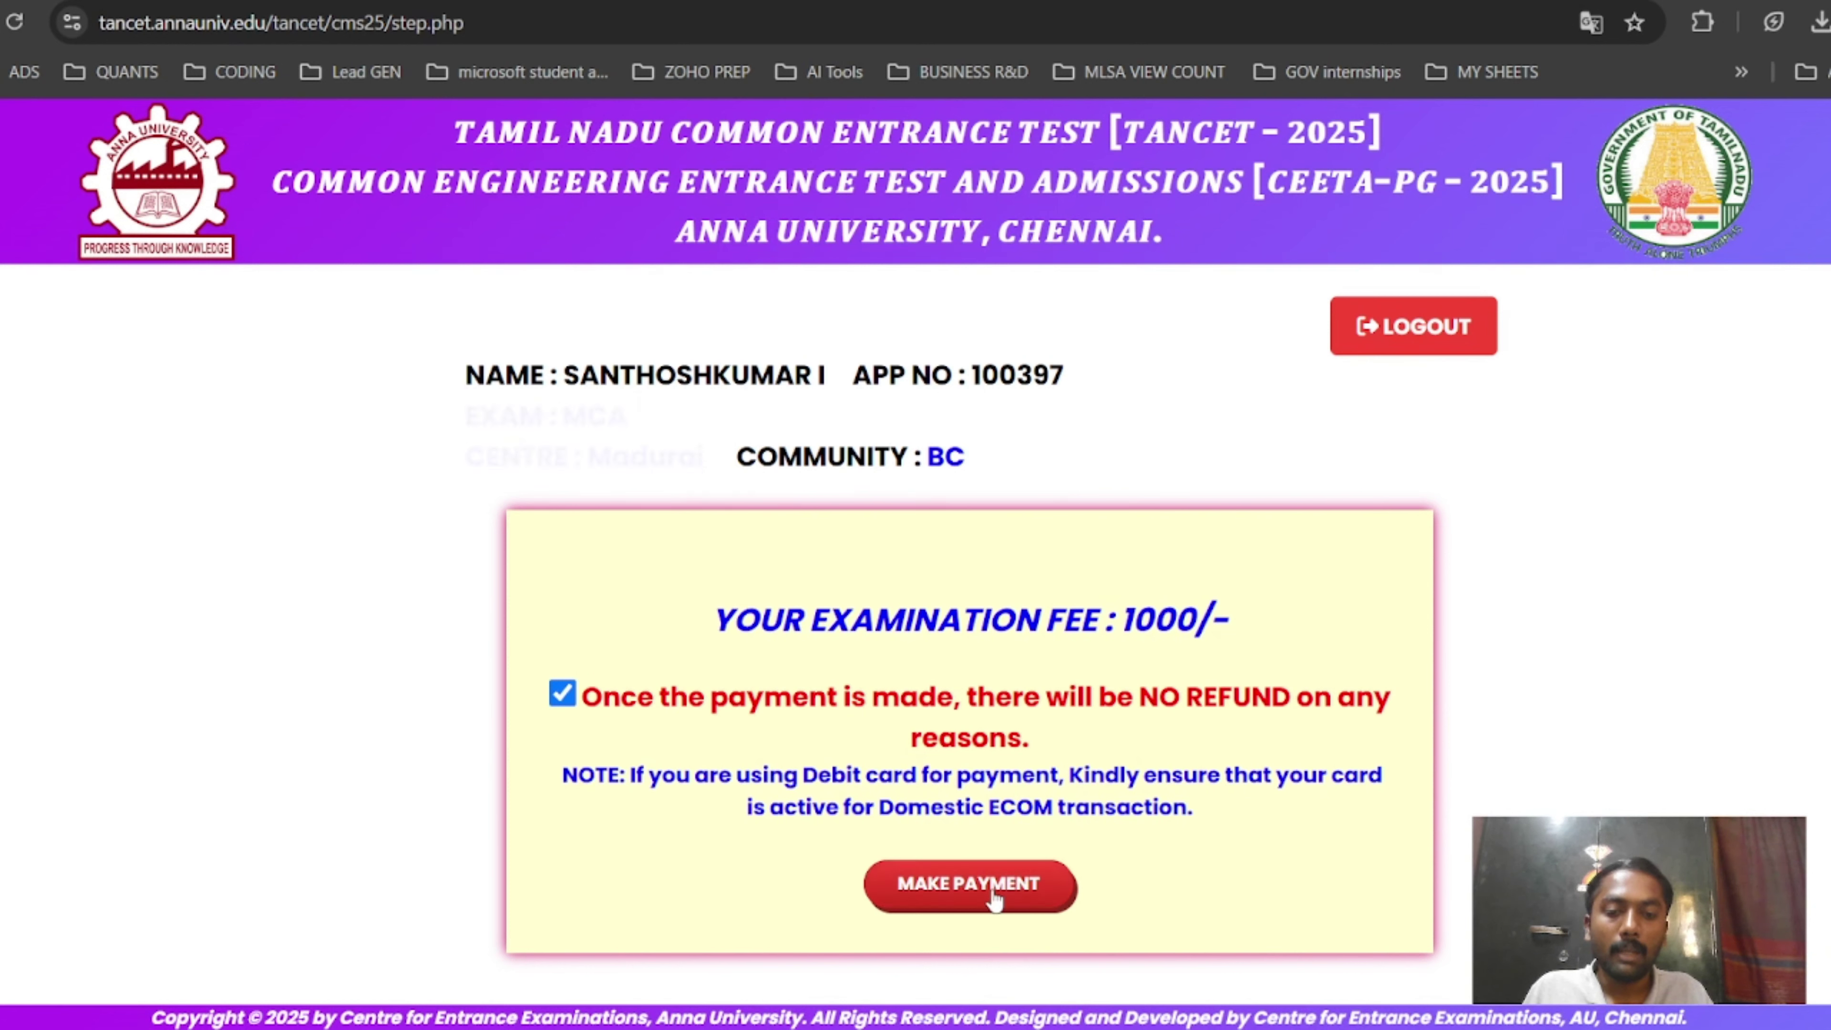
{"action": "left_click", "coordinate": [937, 880]}
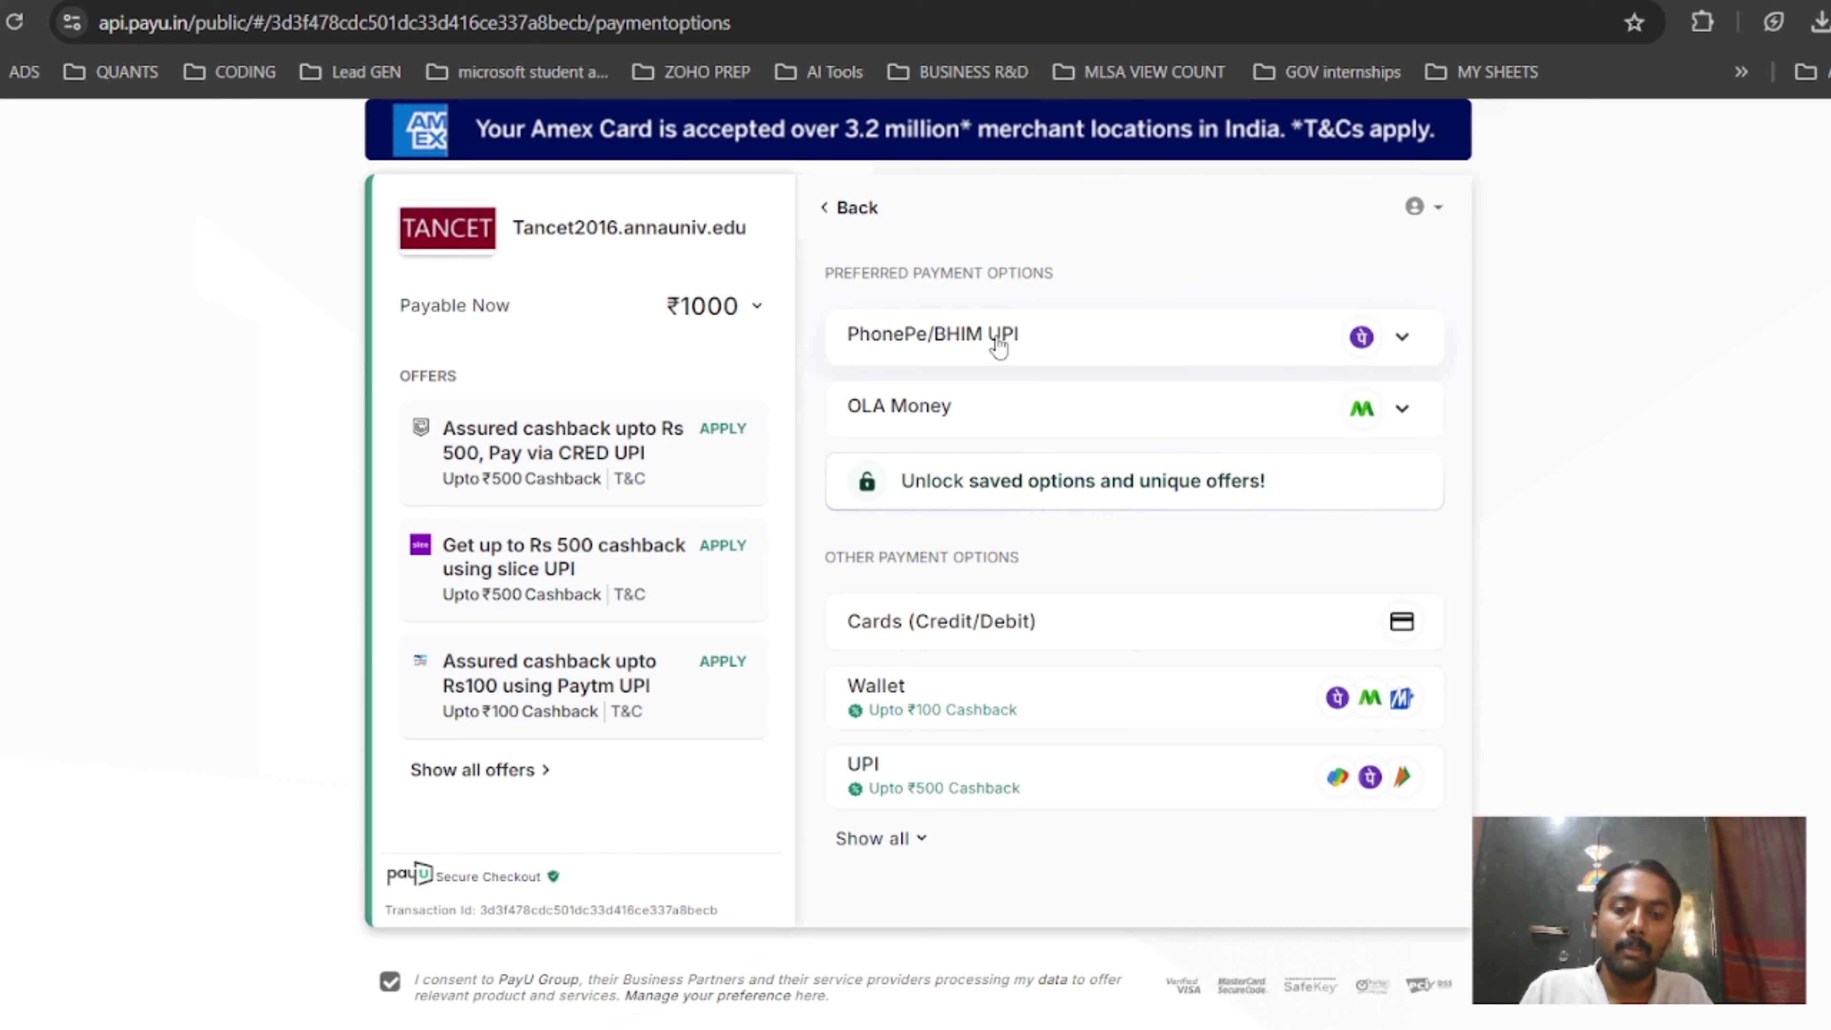
Pay via PhonePe/BHIM UPI from the full list of methods, totalling ₹1018.02.
{"action": "left_click", "coordinate": [922, 841]}
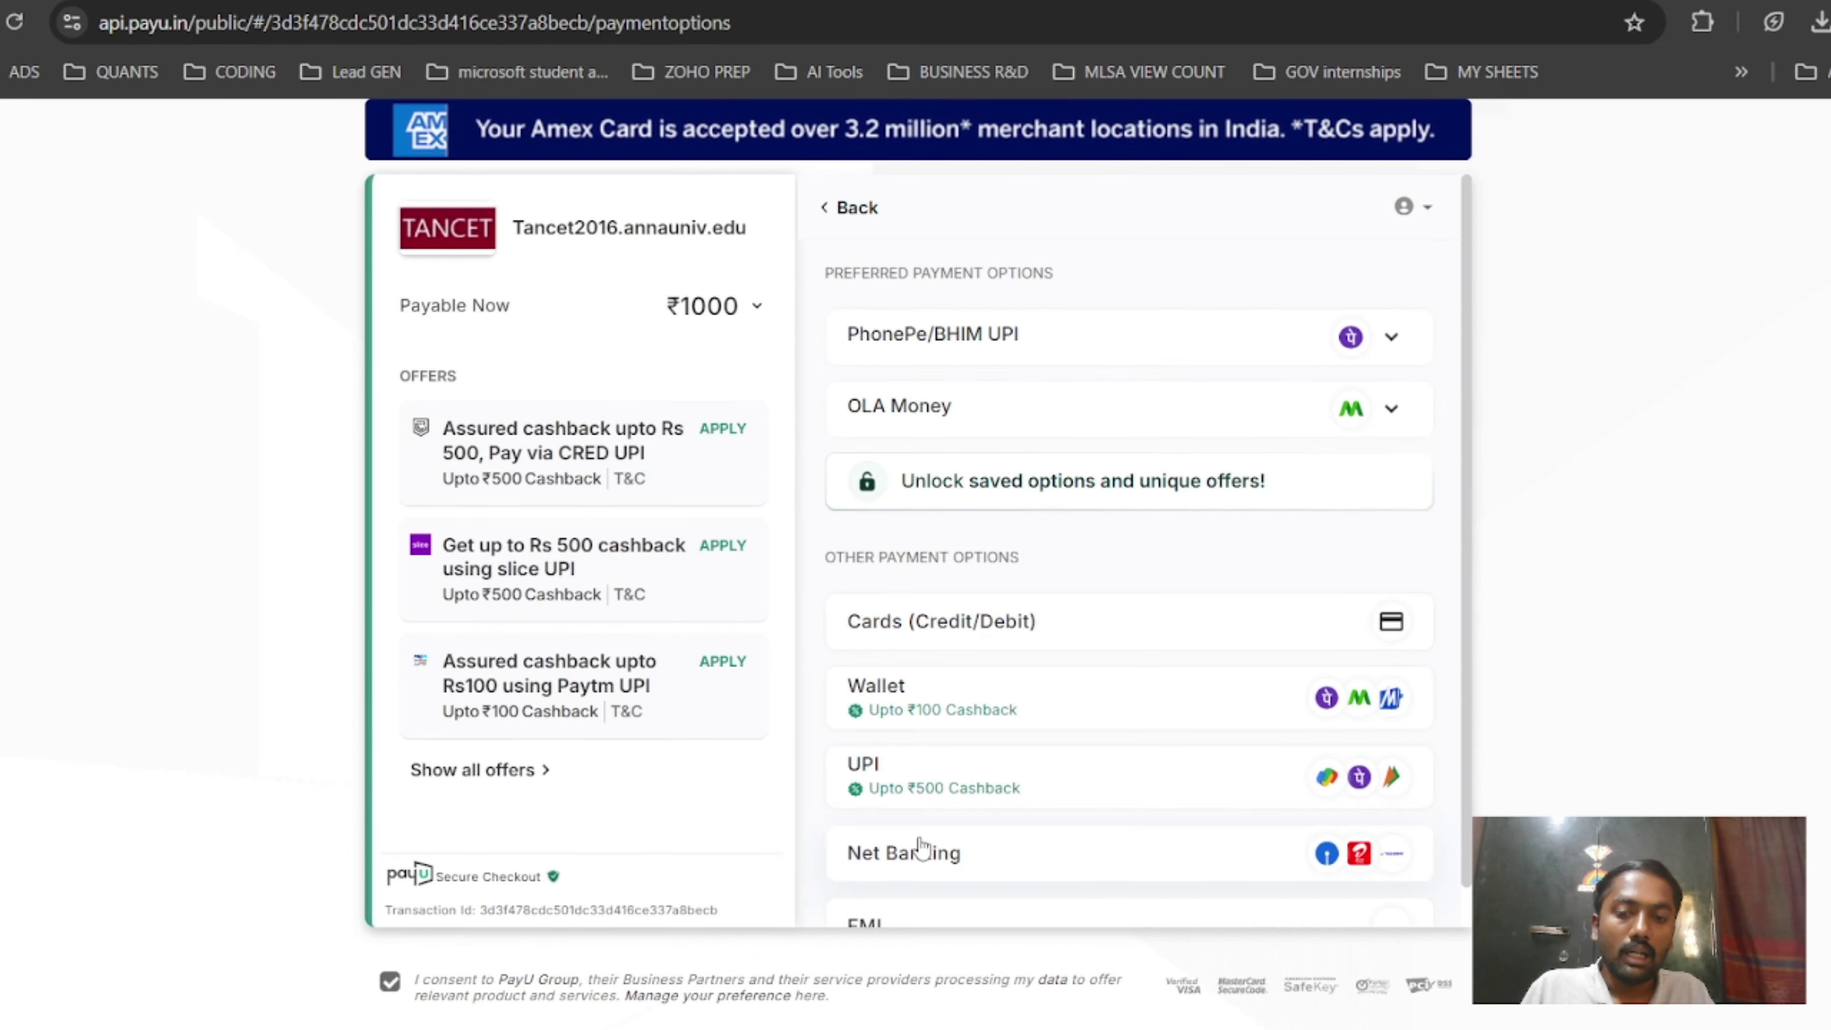
{"action": "scroll", "coordinate": [1026, 756], "scroll_direction": "down", "scroll_amount": 1}
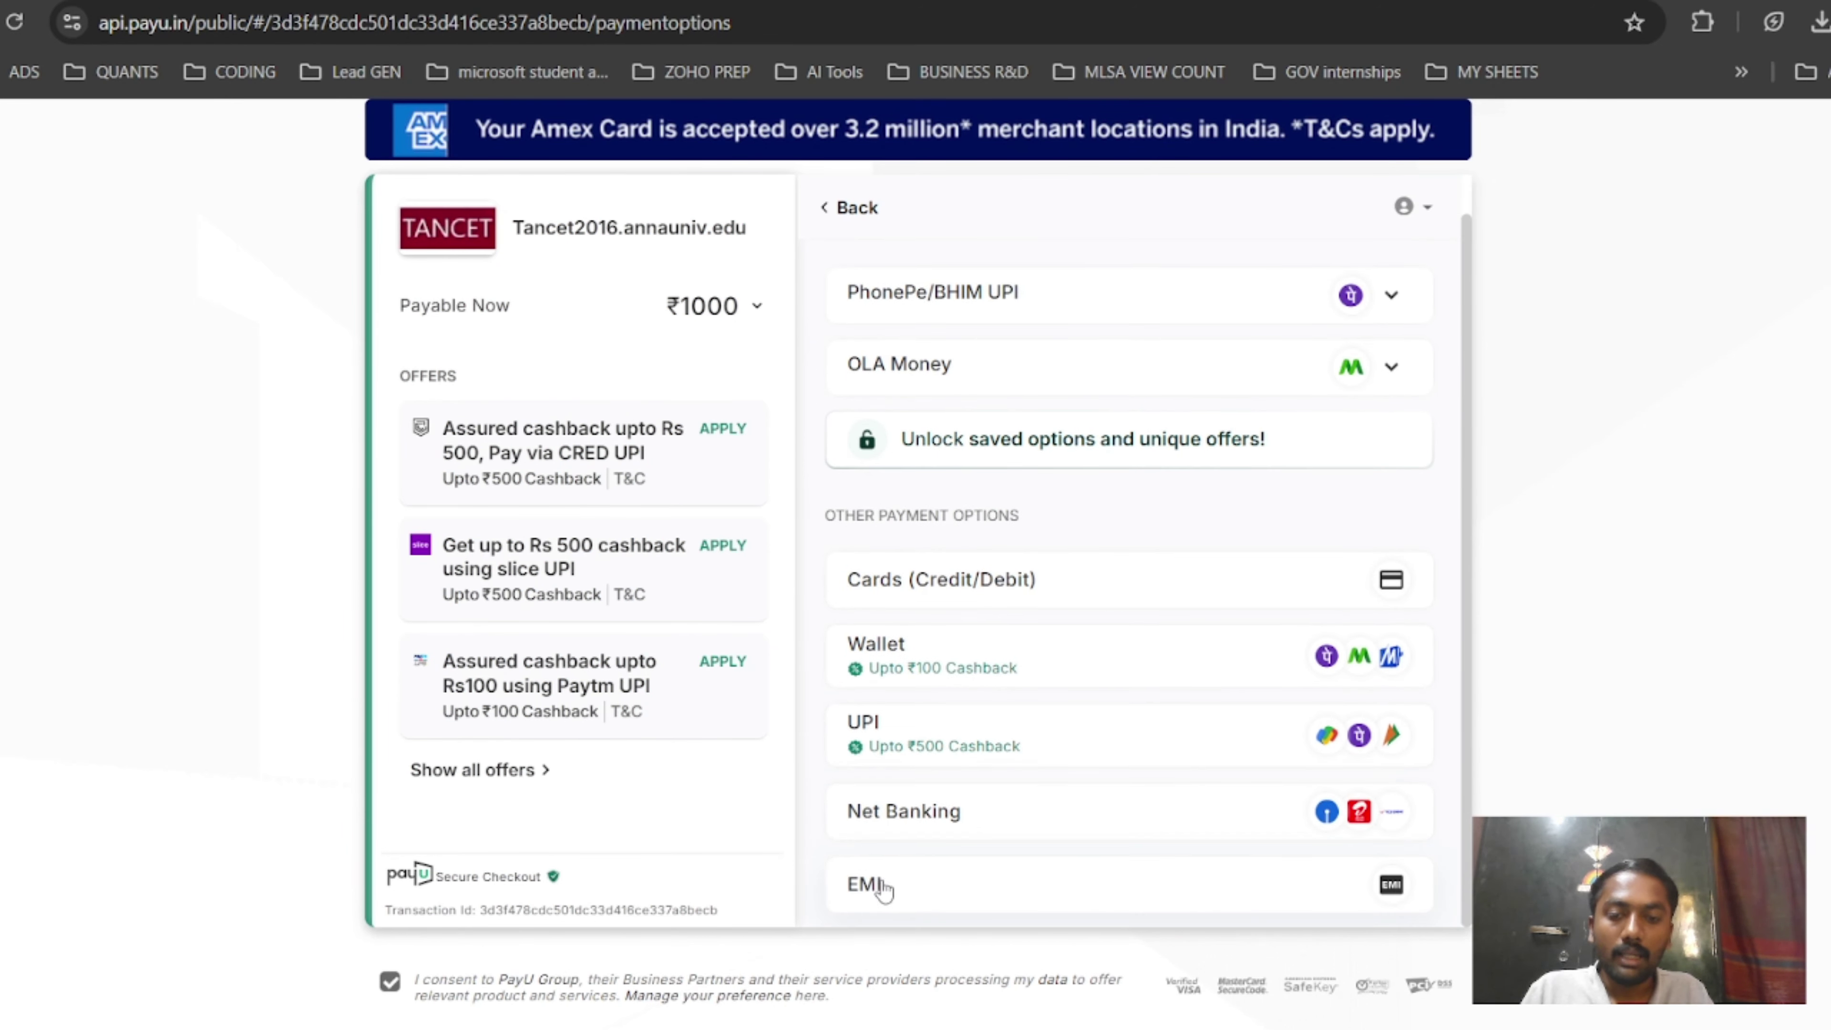
{"action": "scroll", "coordinate": [977, 789], "scroll_direction": "up", "scroll_amount": 1}
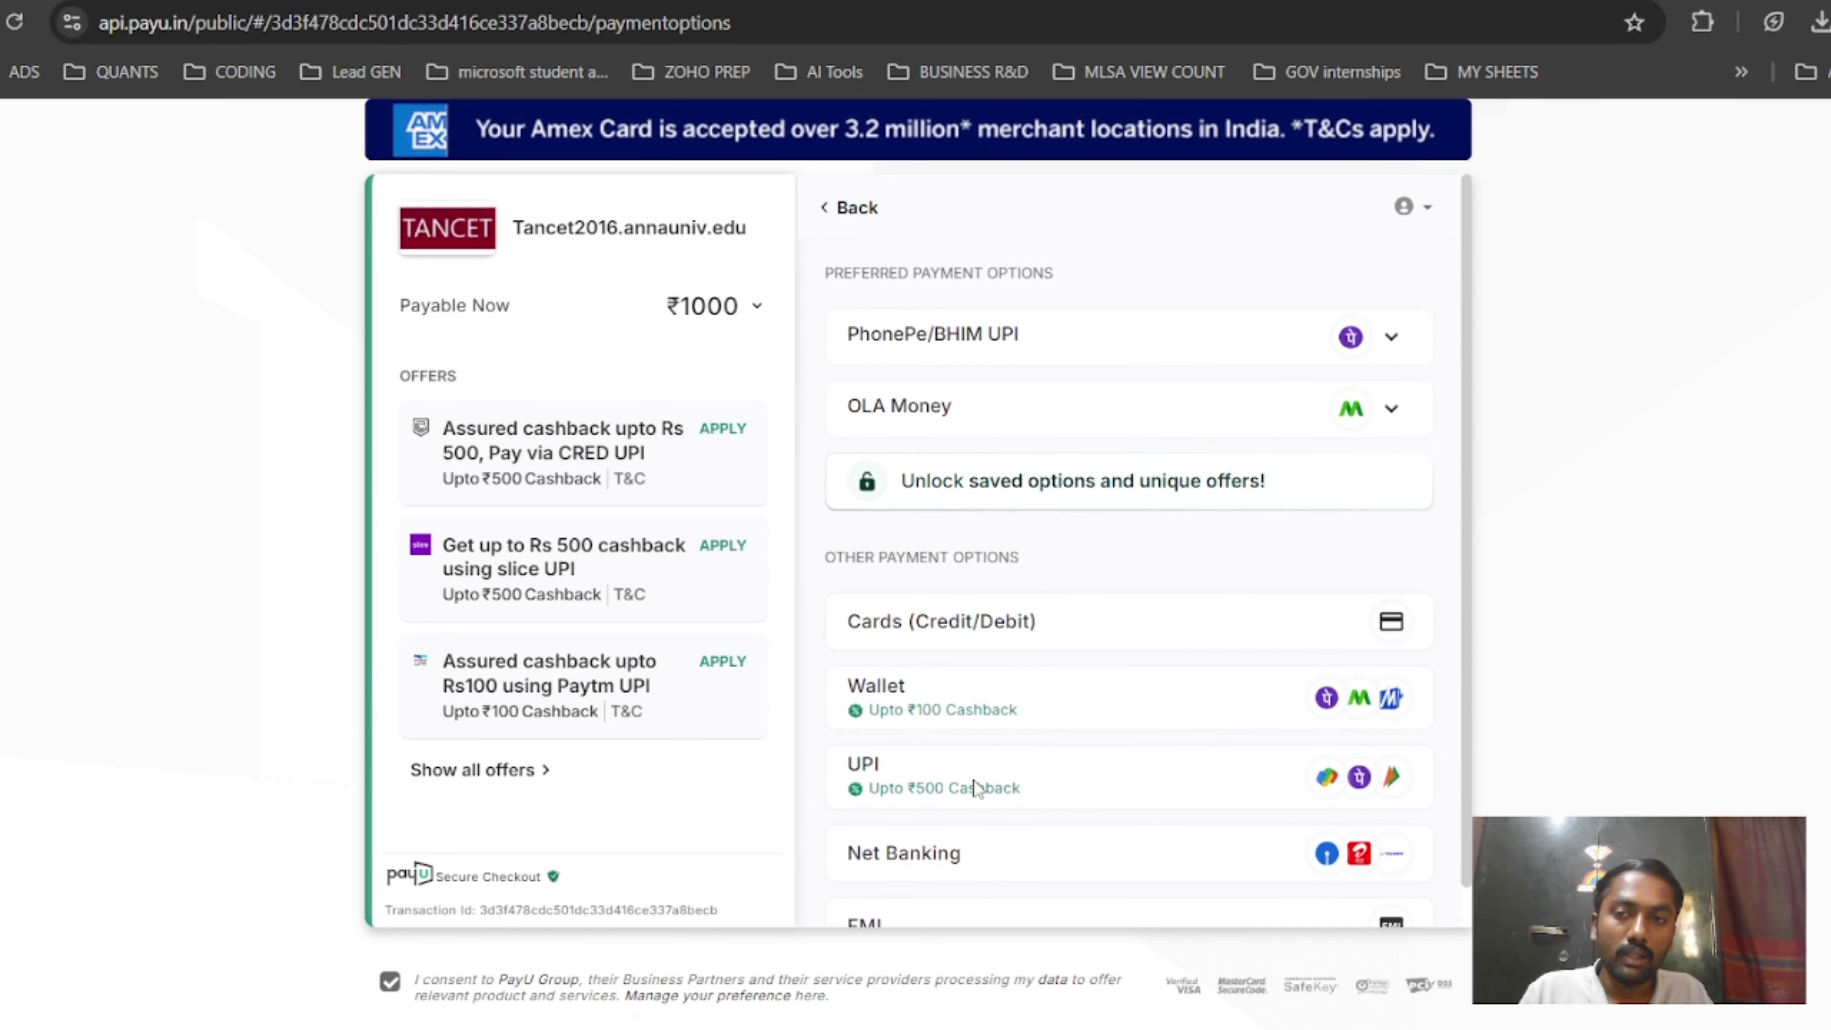
{"action": "scroll", "coordinate": [977, 789], "scroll_direction": "down", "scroll_amount": 1}
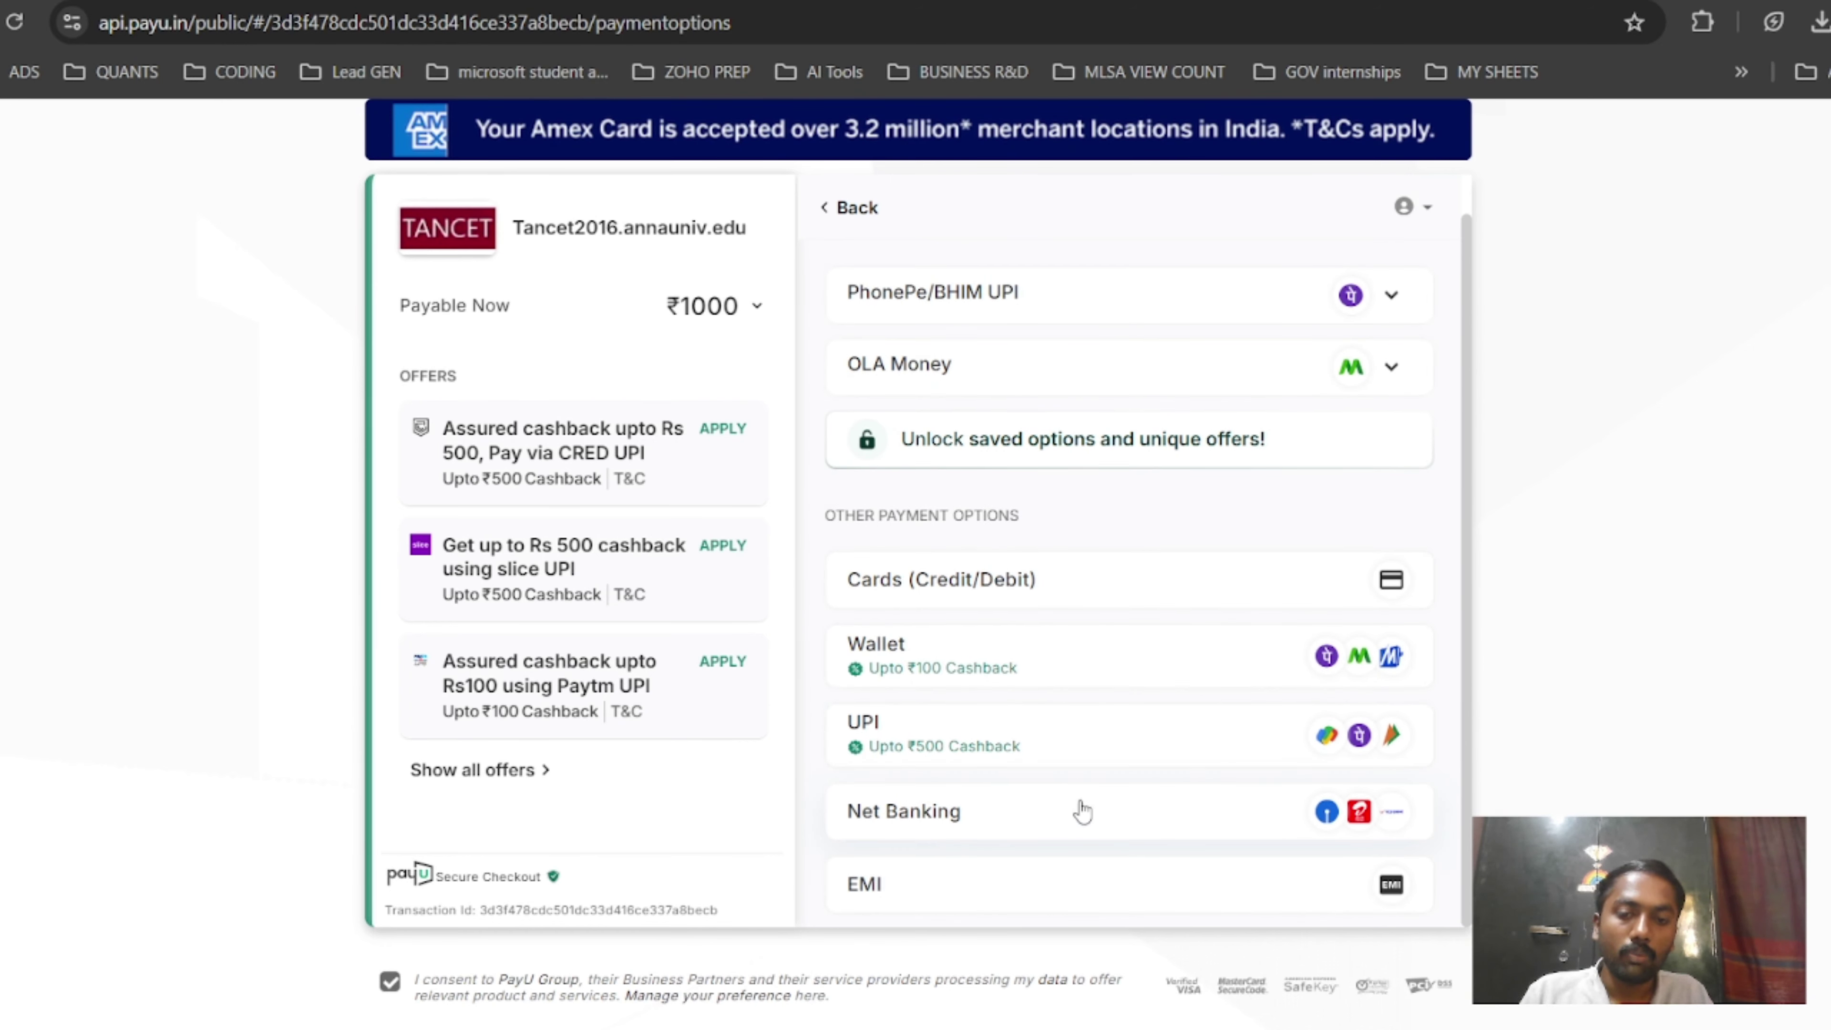
{"action": "scroll", "coordinate": [1081, 808], "scroll_direction": "up", "scroll_amount": 1}
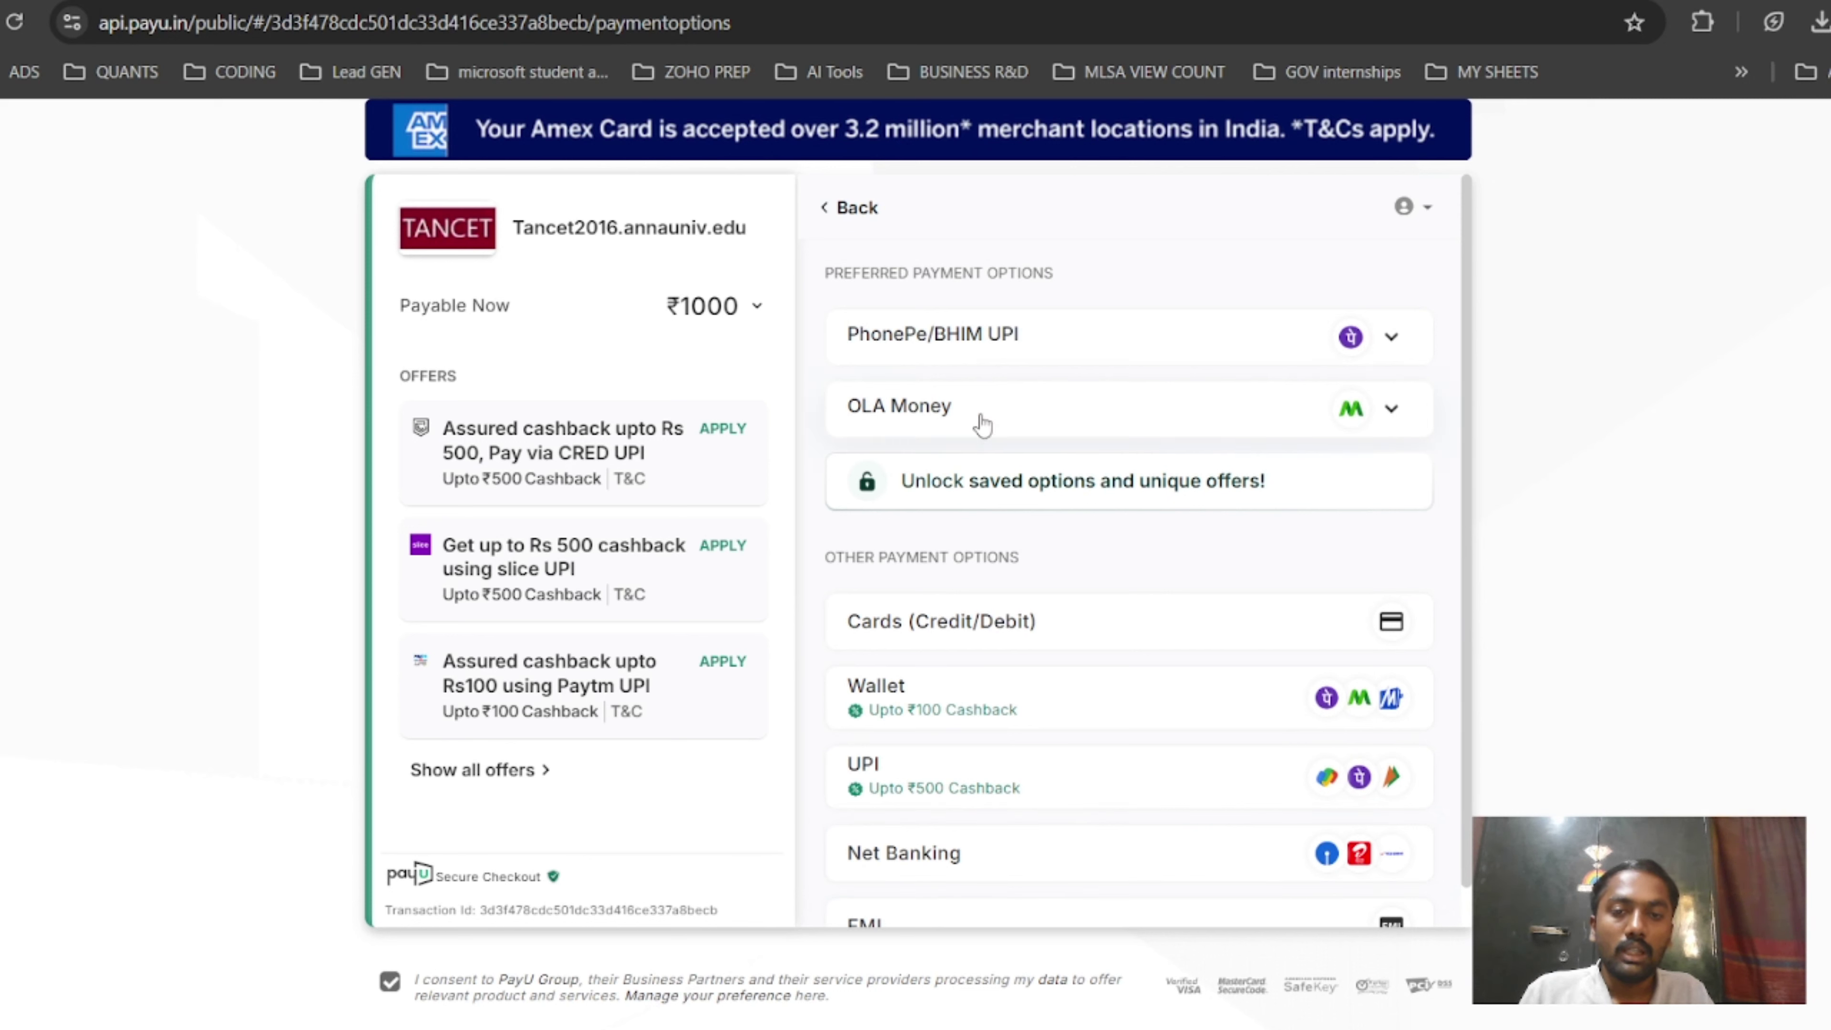
{"action": "left_click", "coordinate": [967, 340]}
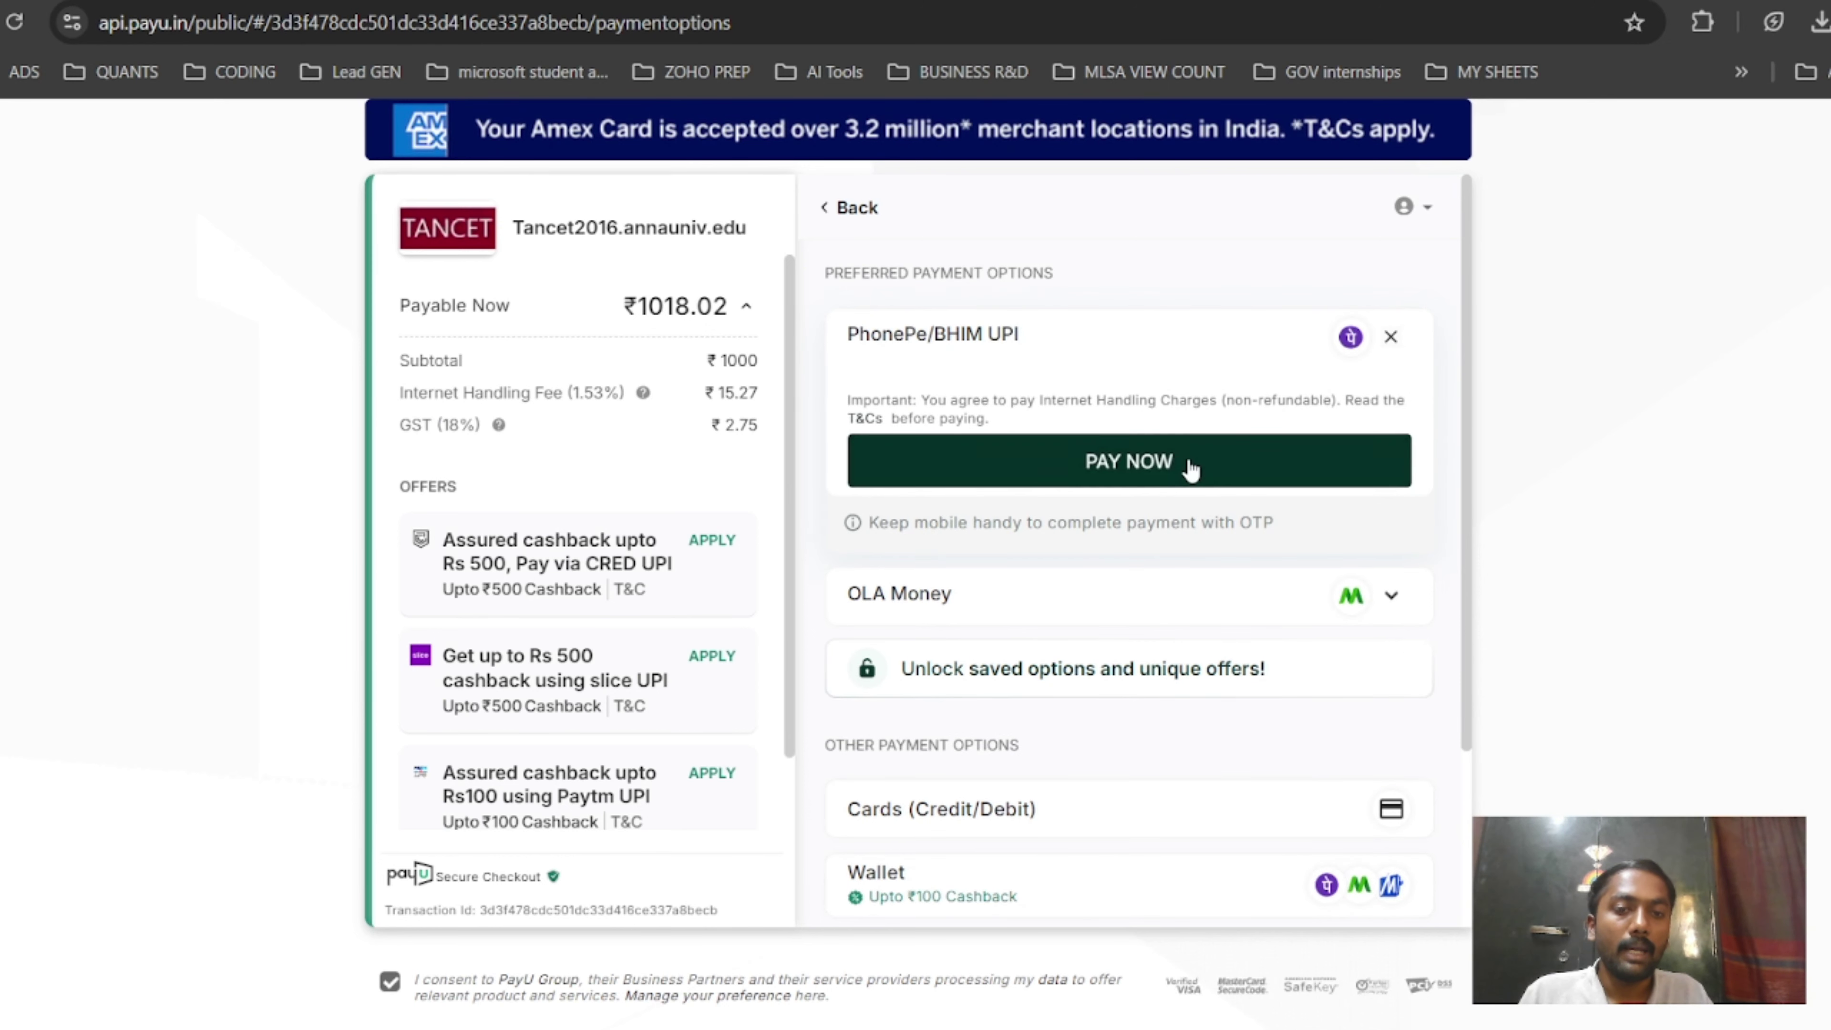
{"action": "left_click", "coordinate": [1191, 465]}
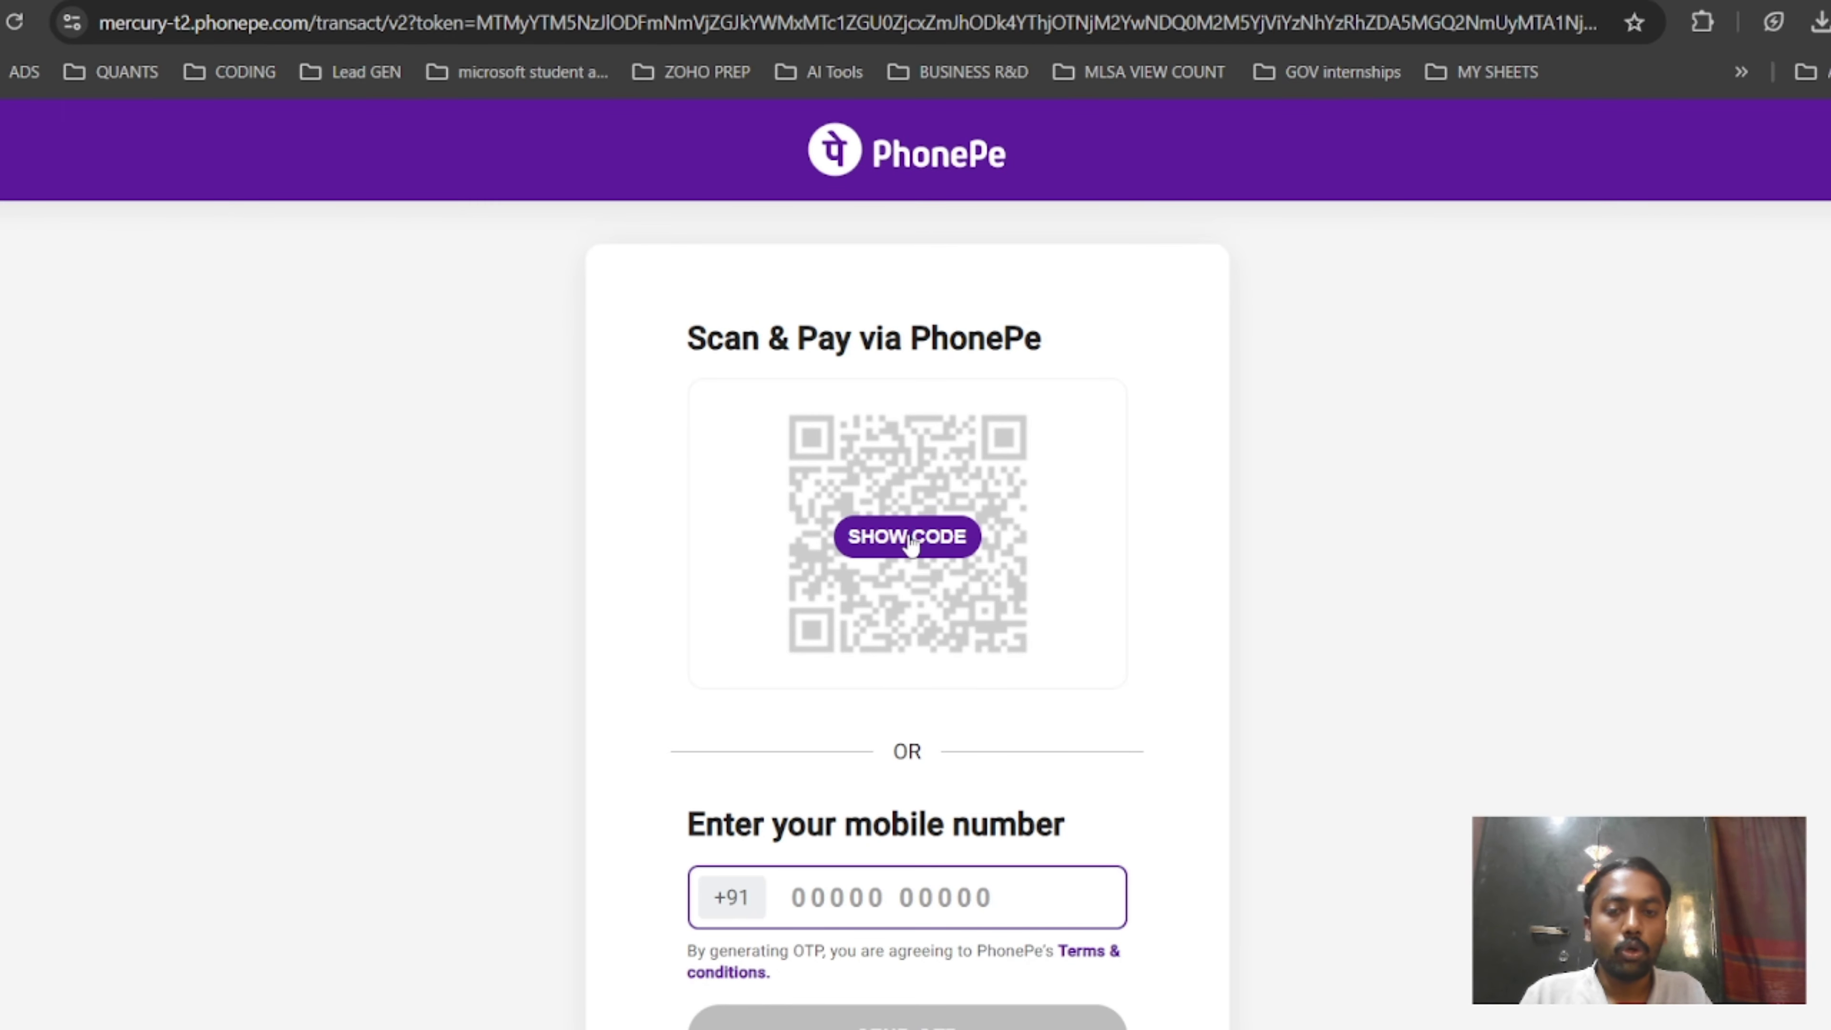
Show the PhonePe scan-and-pay QR code with its 7:59 countdown.
{"action": "left_click", "coordinate": [907, 537]}
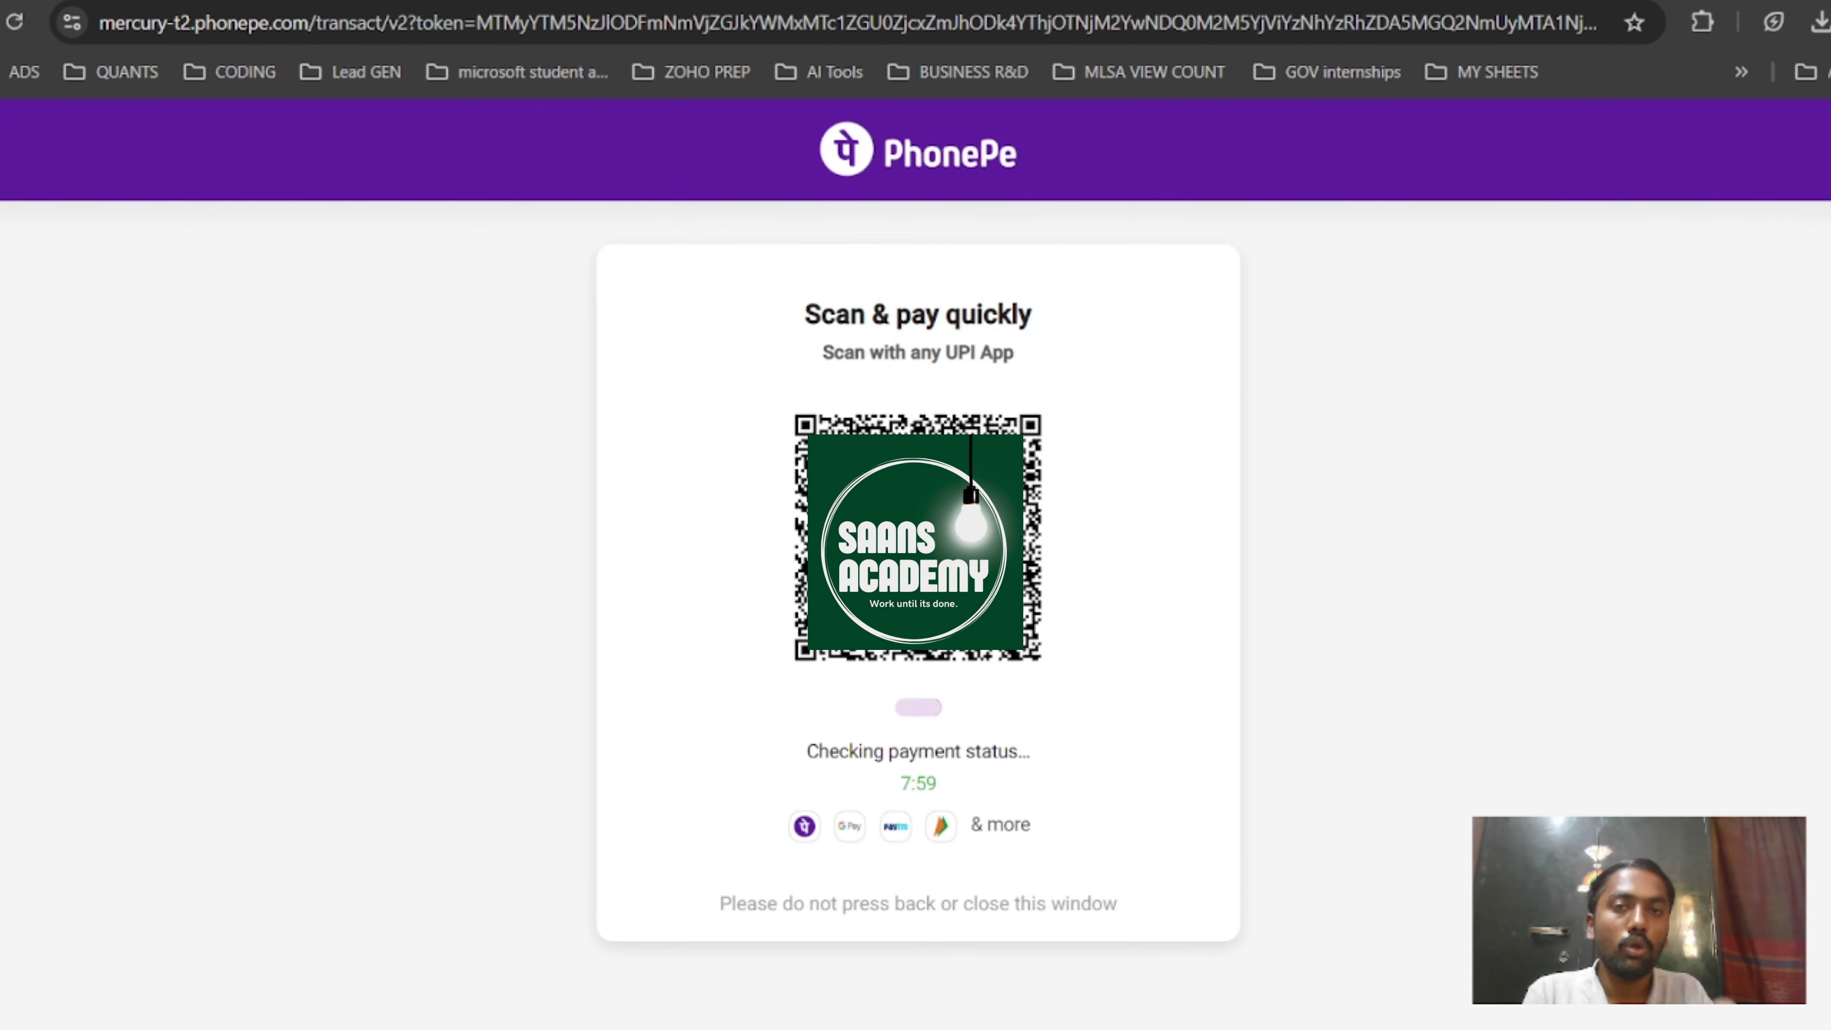